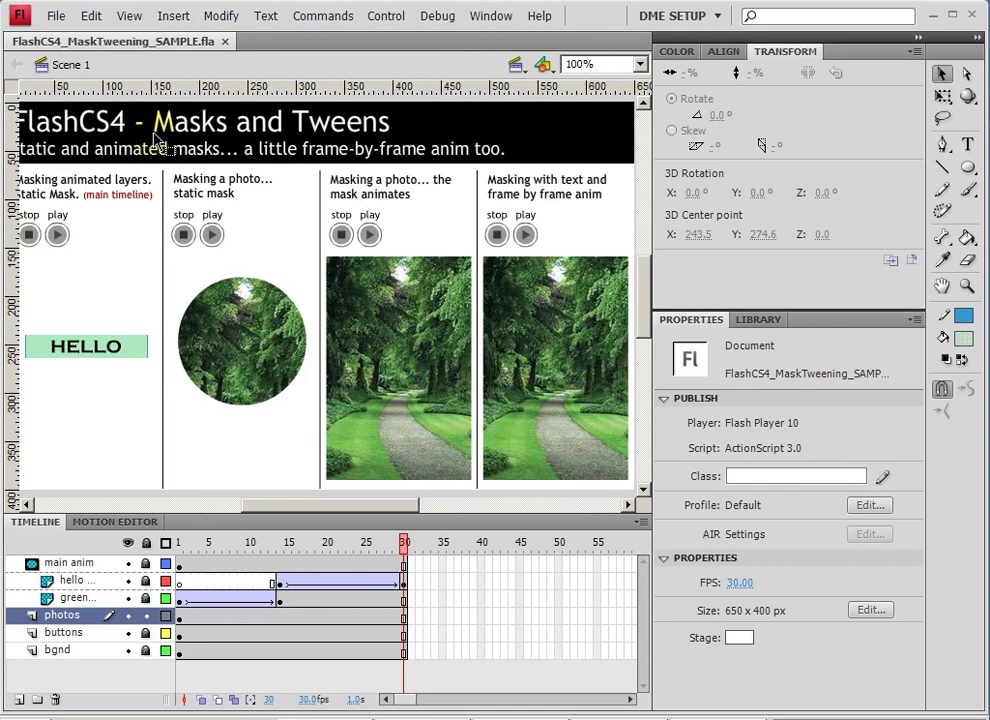
# Step: Rename the photos layer to 'anims'
pyautogui.click(270, 380)
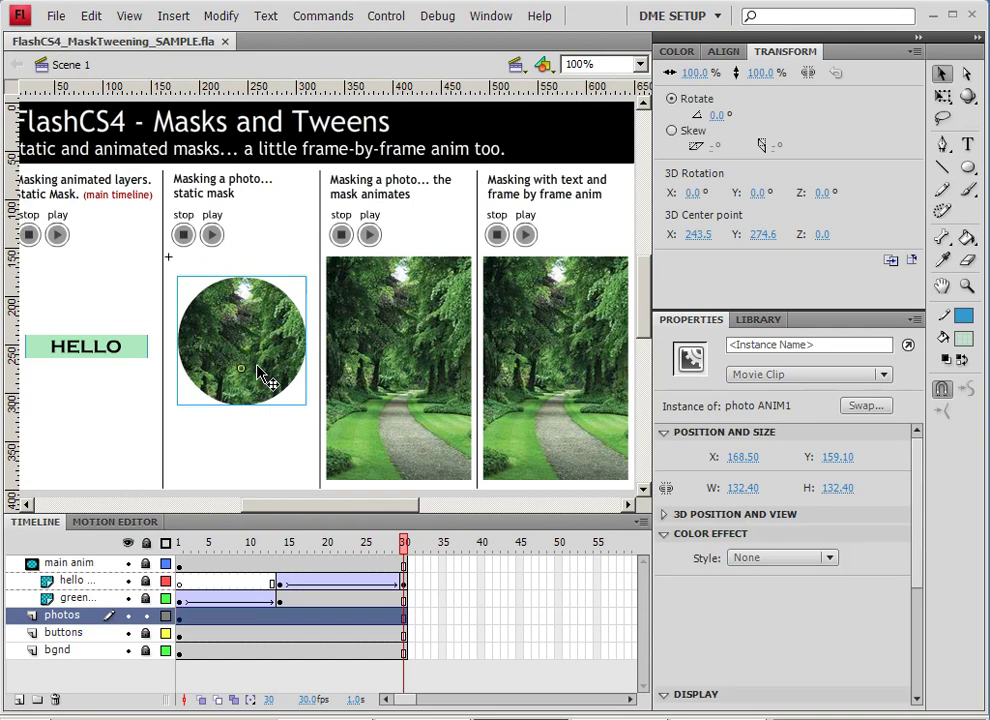
pyautogui.click(410, 372)
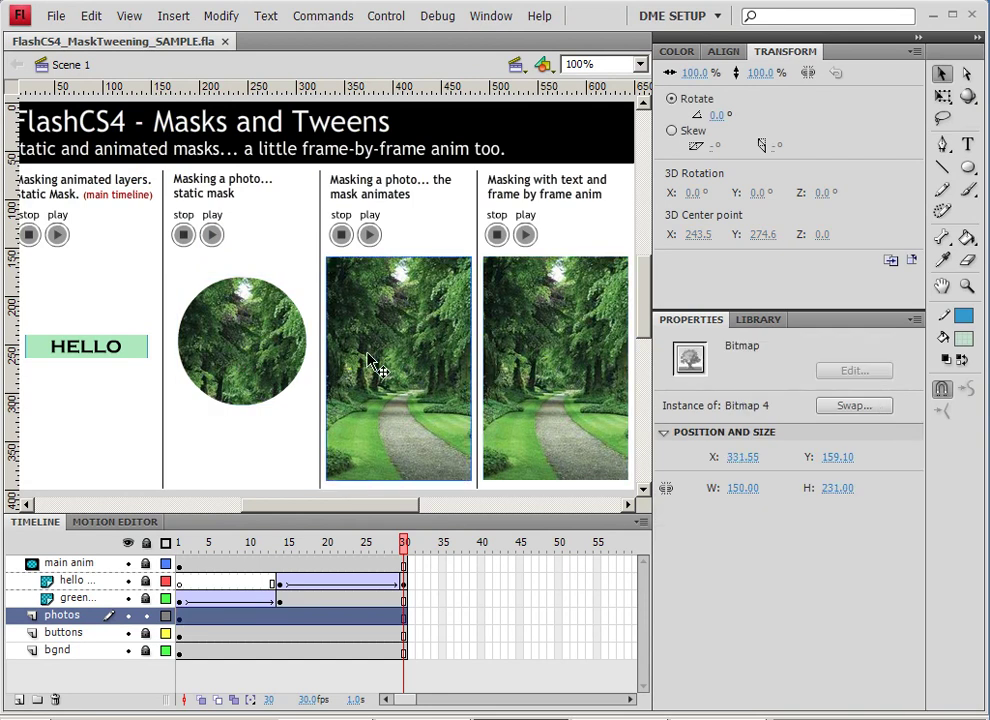
pyautogui.click(255, 360)
pyautogui.click(73, 614)
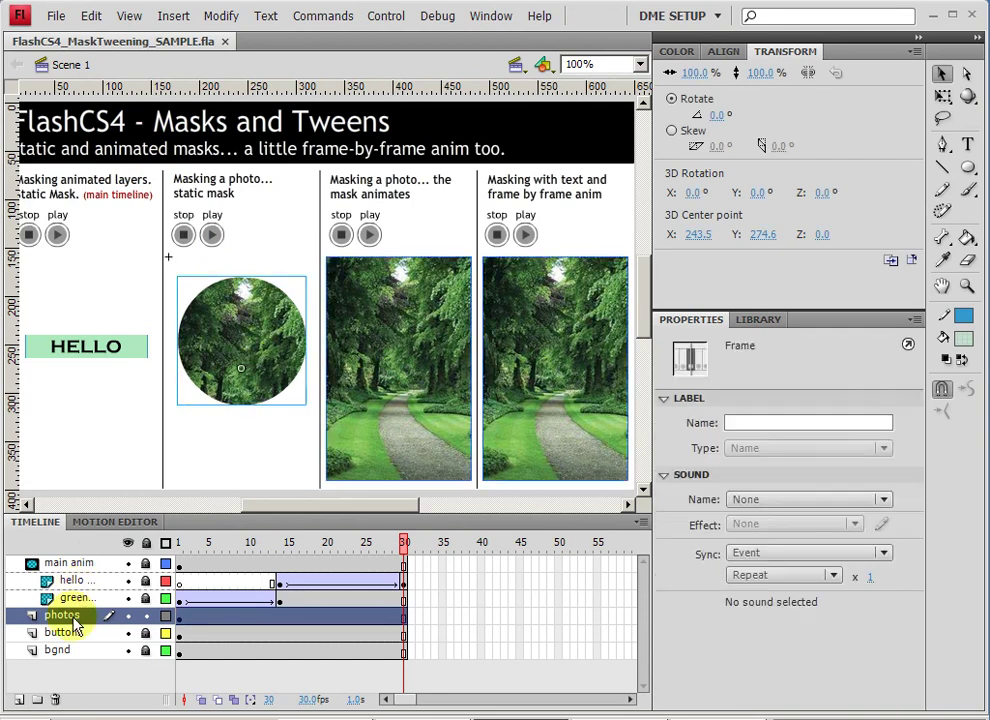
pyautogui.doubleClick(70, 615)
pyautogui.write('anims')
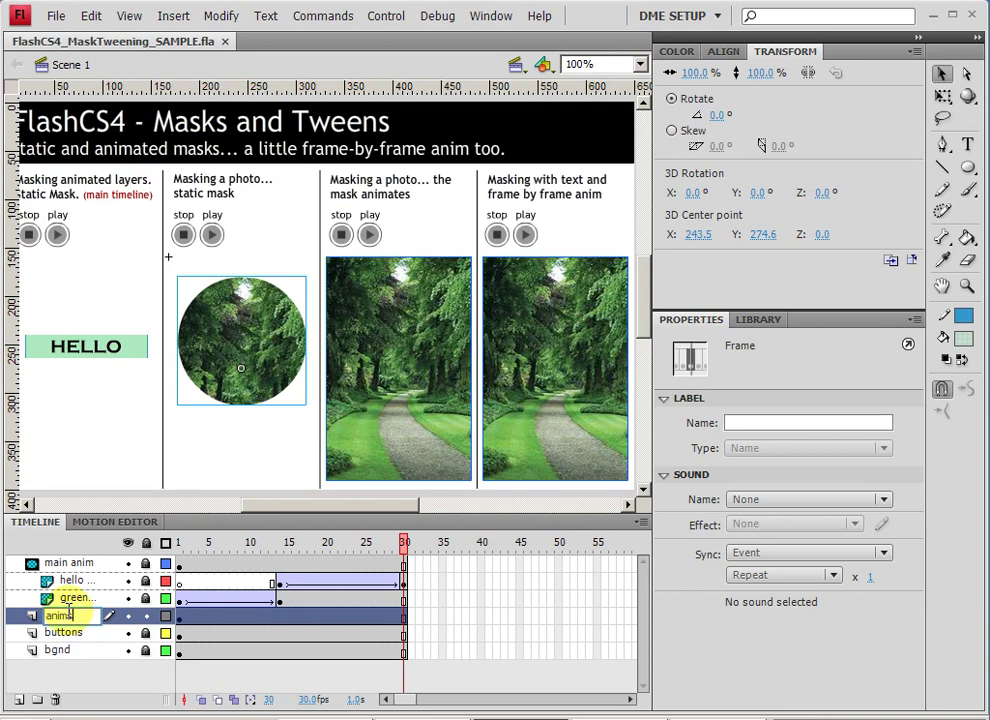
pyautogui.press('Return')
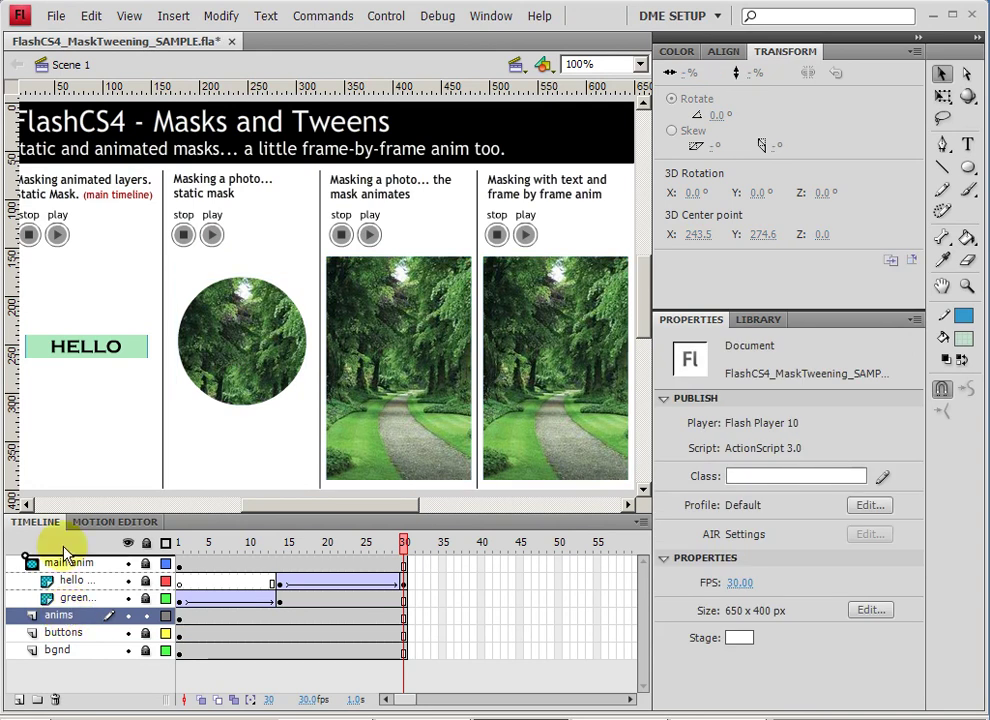
# Step: Move the anims layer above main anim and select the third panel's photo
pyautogui.moveTo(64, 550); pyautogui.dragTo(64, 552)
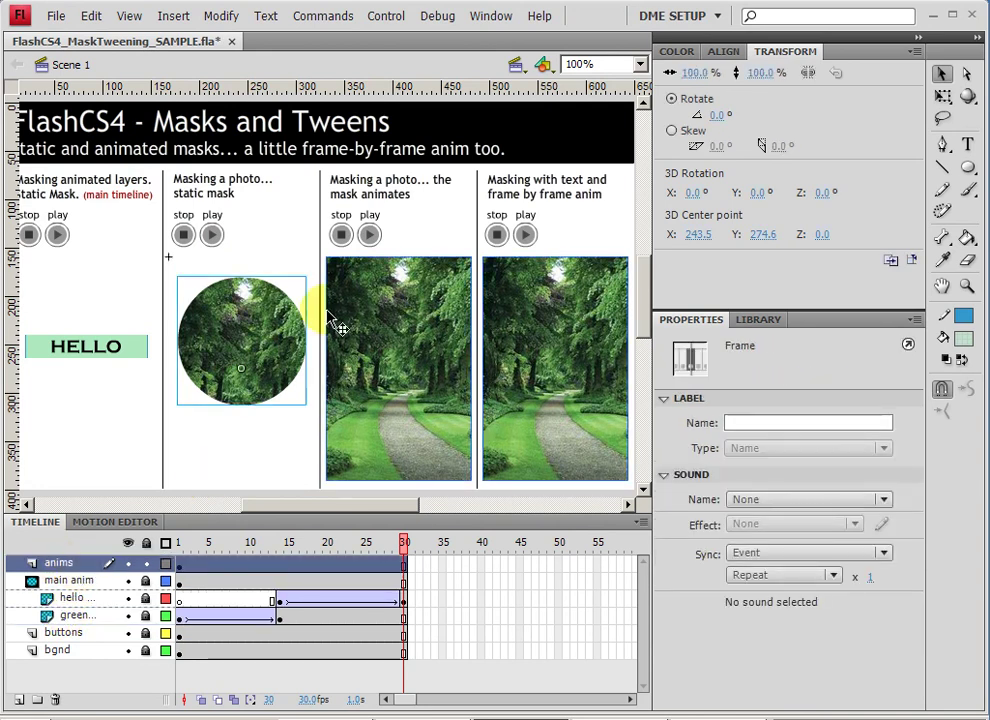
pyautogui.click(400, 230)
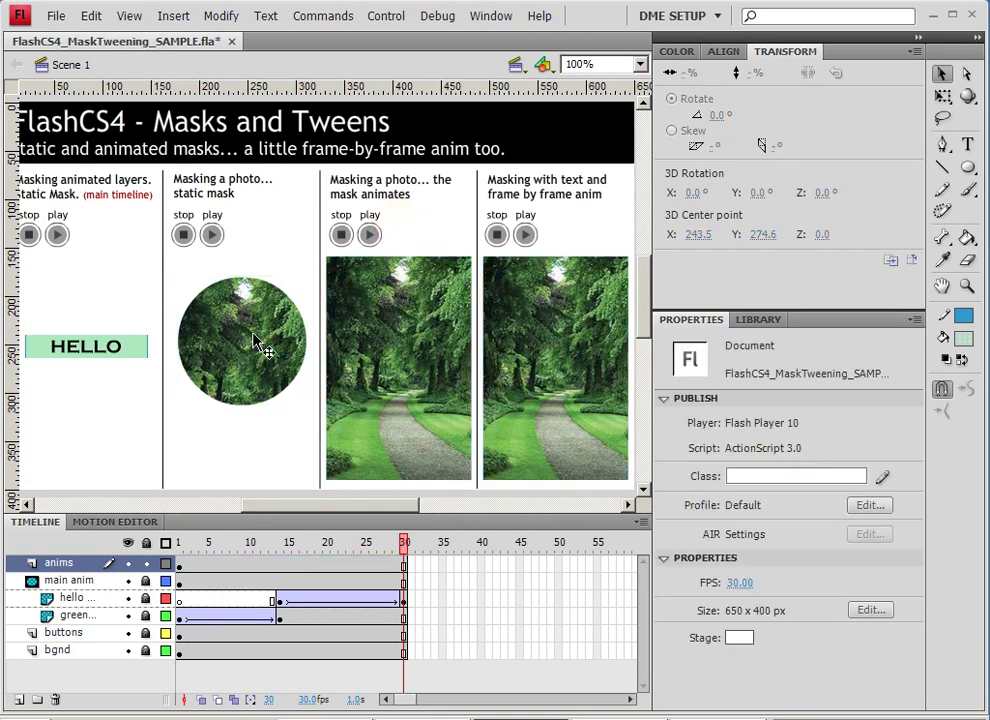
pyautogui.click(398, 322)
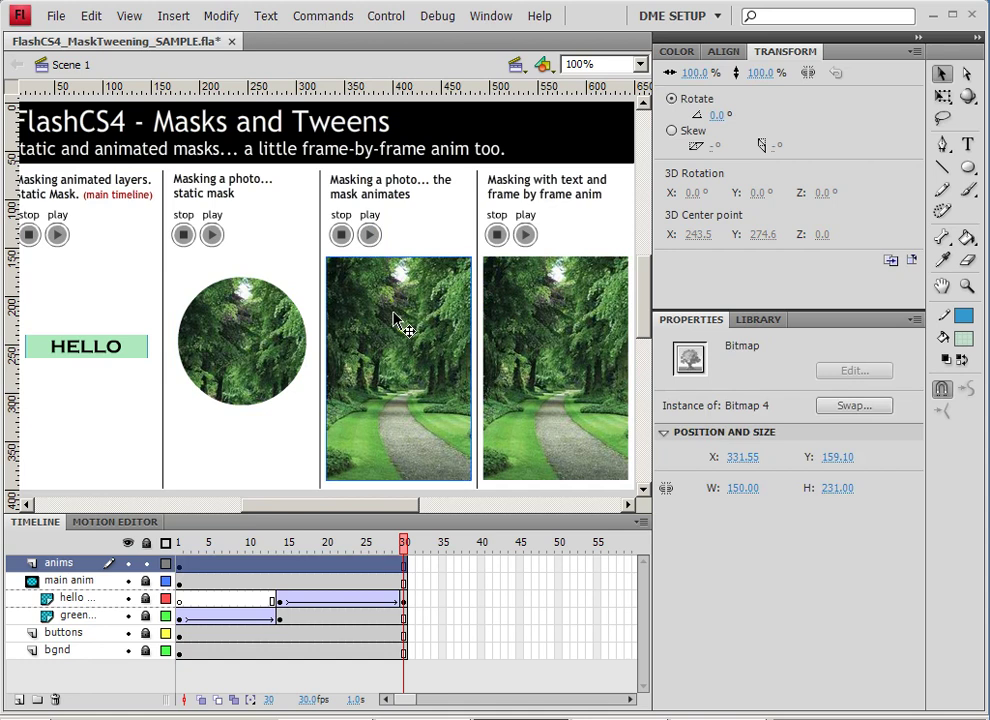
# Step: Convert the third panel's photo into a movie clip symbol named 'zoom mask'
pyautogui.rightClick(393, 313)
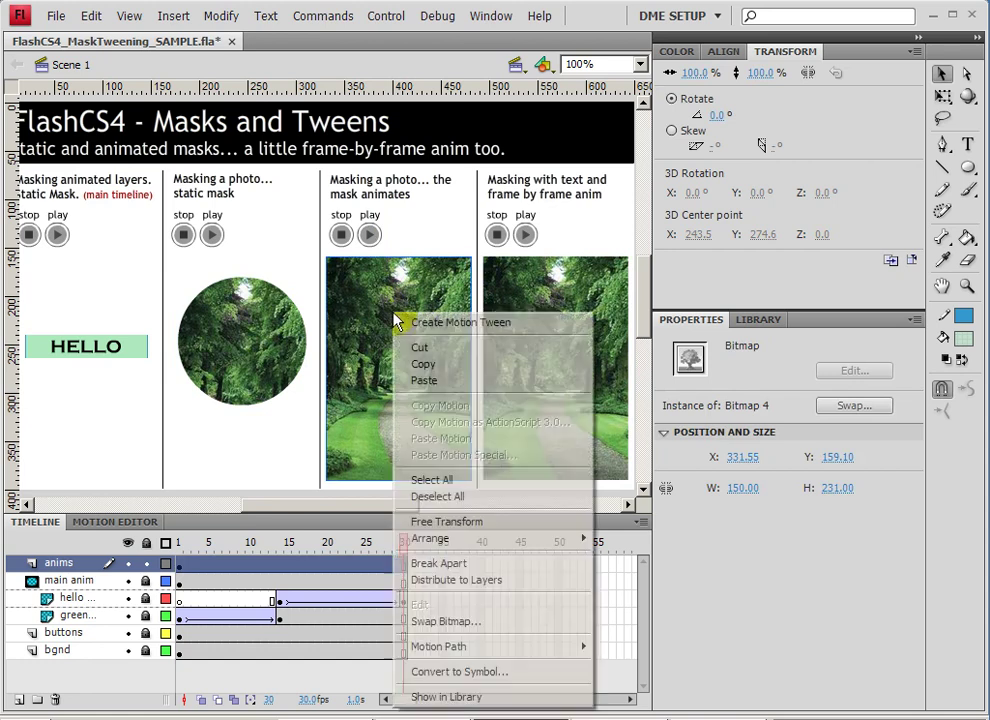
pyautogui.click(490, 672)
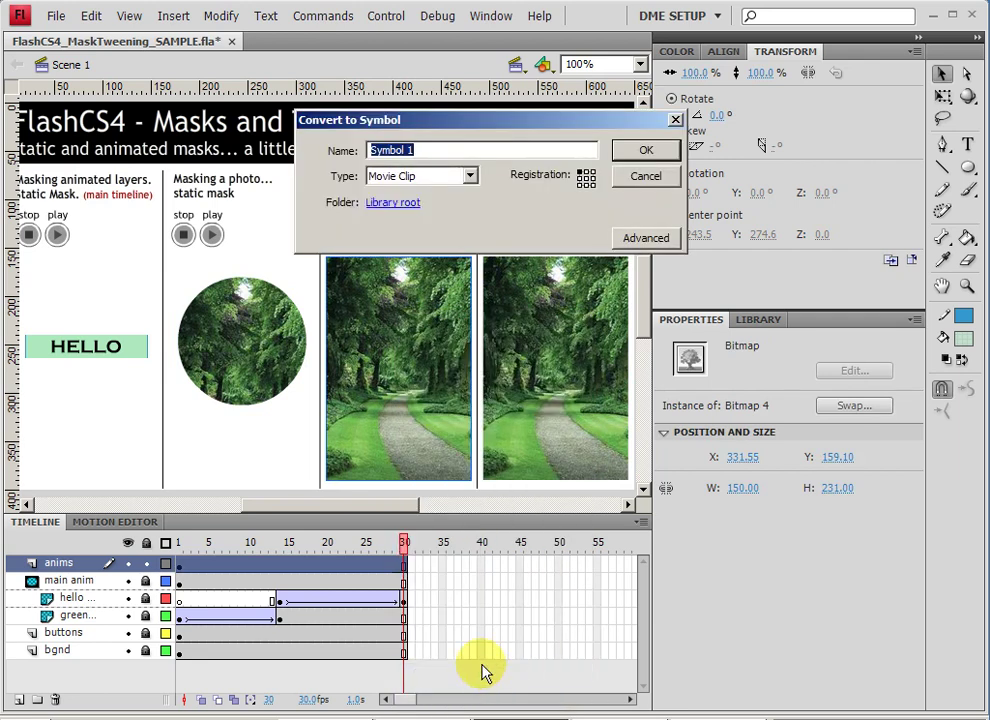
pyautogui.write('zoom mask')
pyautogui.press('Return')
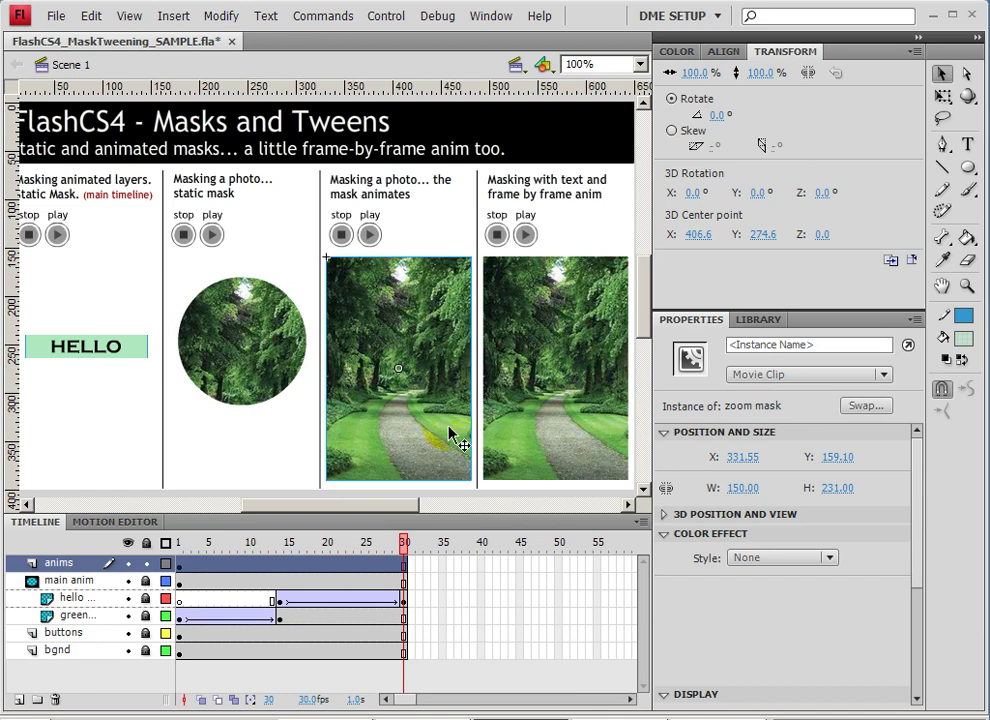
# Step: Rename the zoom mask library item to 'zoom mask ANIM'
pyautogui.click(760, 322)
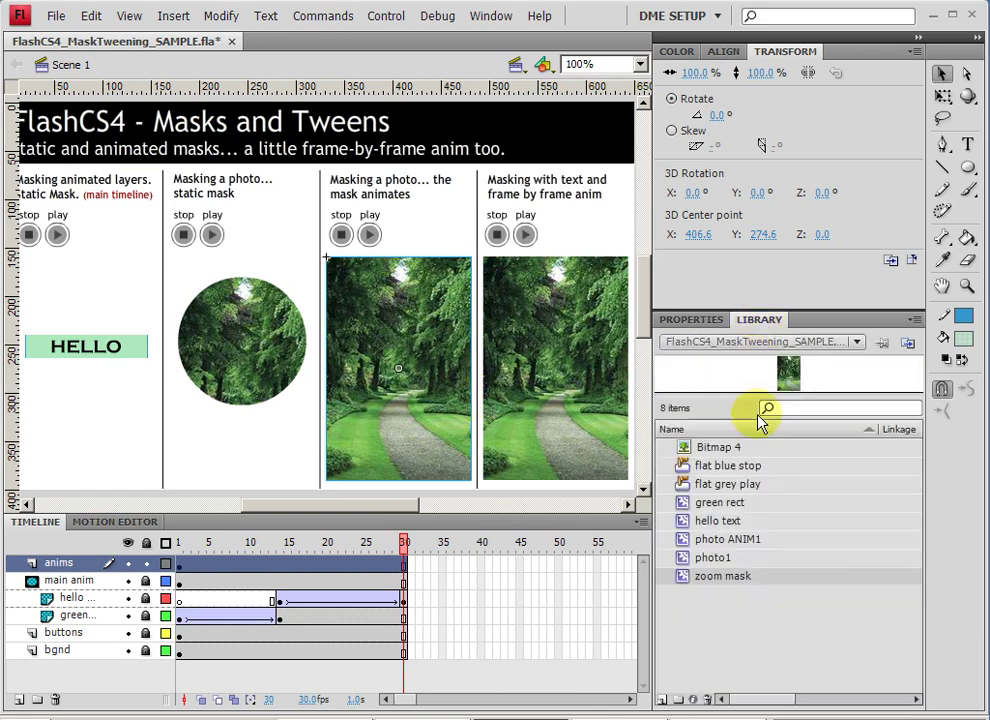
pyautogui.doubleClick(740, 576)
pyautogui.write('ANIM')
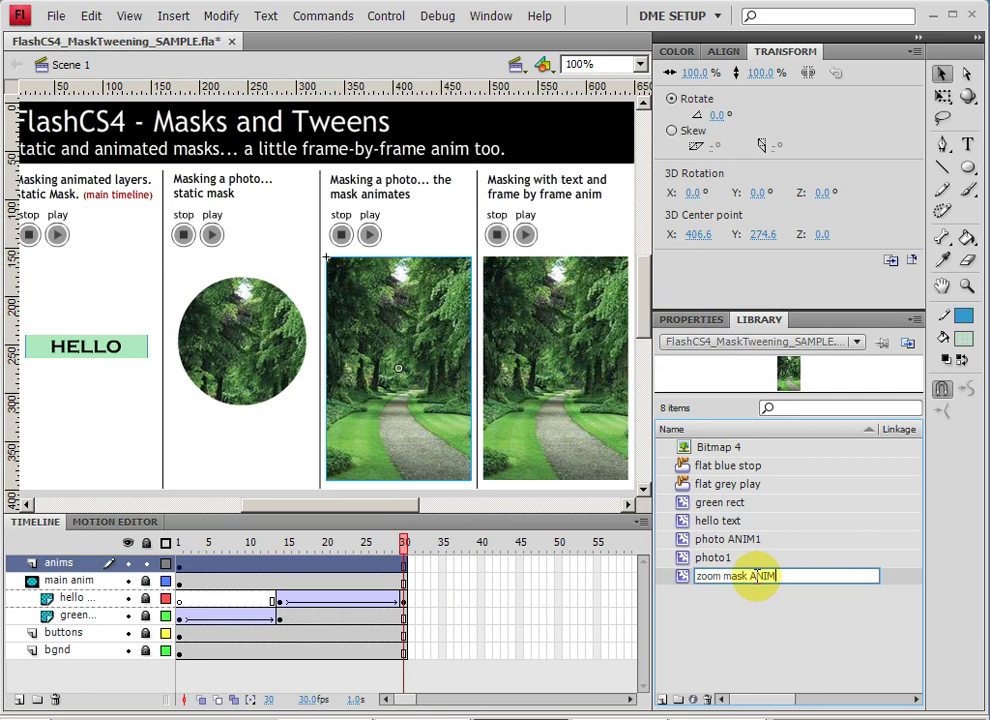
pyautogui.press('Return')
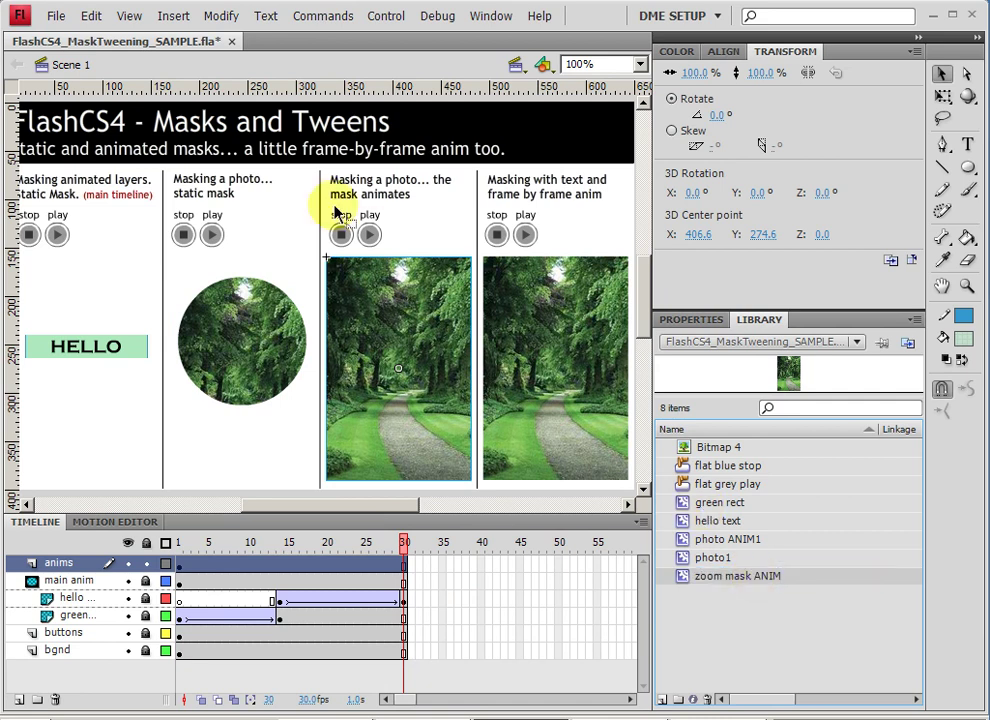
# Step: Inside zoom mask ANIM, add Layer 2 and draw a circle over the photo
pyautogui.doubleClick(383, 310)
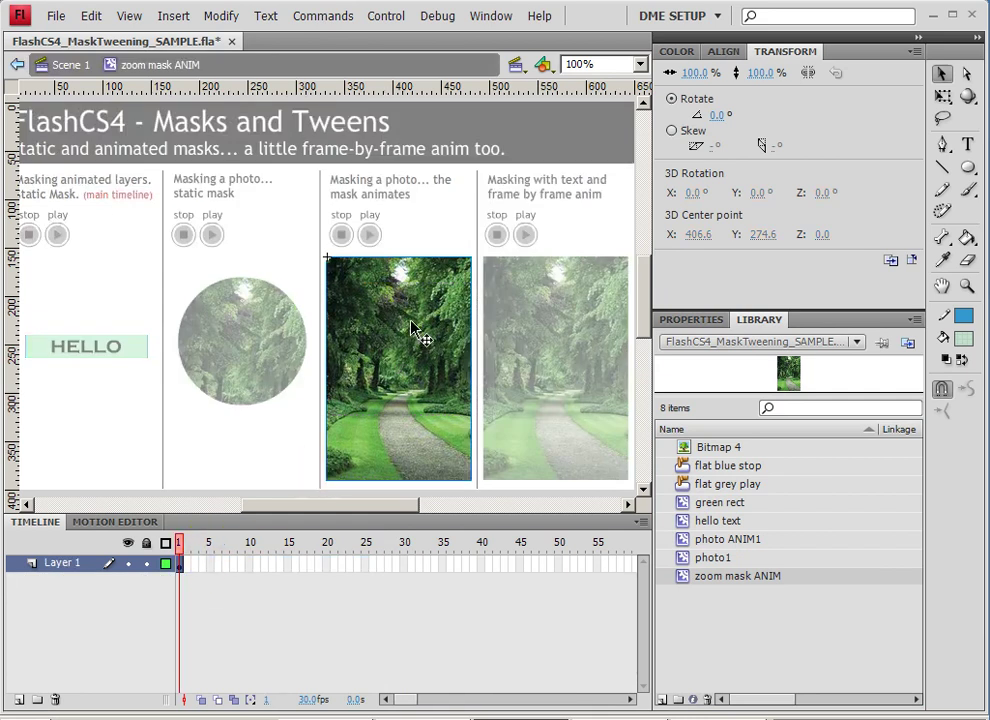
pyautogui.click(18, 699)
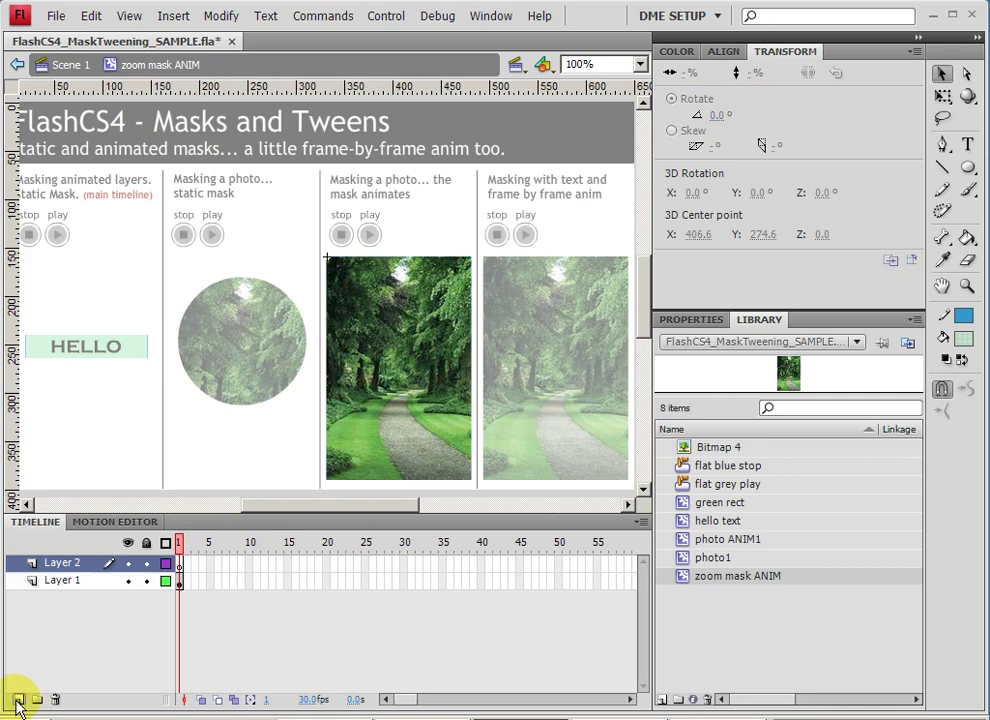
pyautogui.click(968, 168)
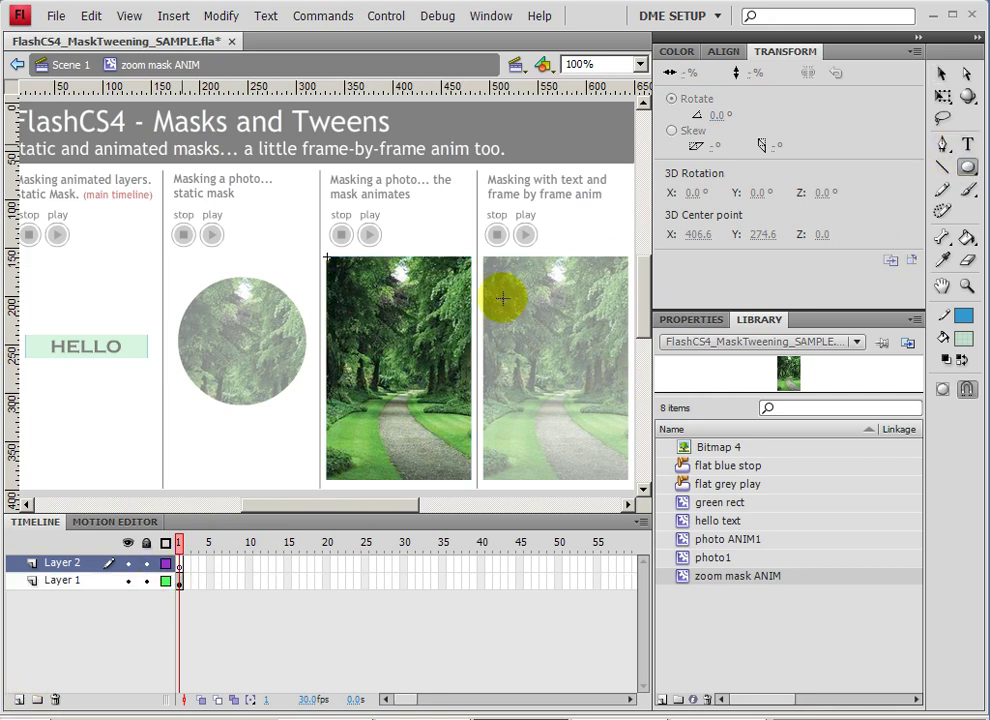
pyautogui.moveTo(332, 282); pyautogui.dragTo(457, 423)
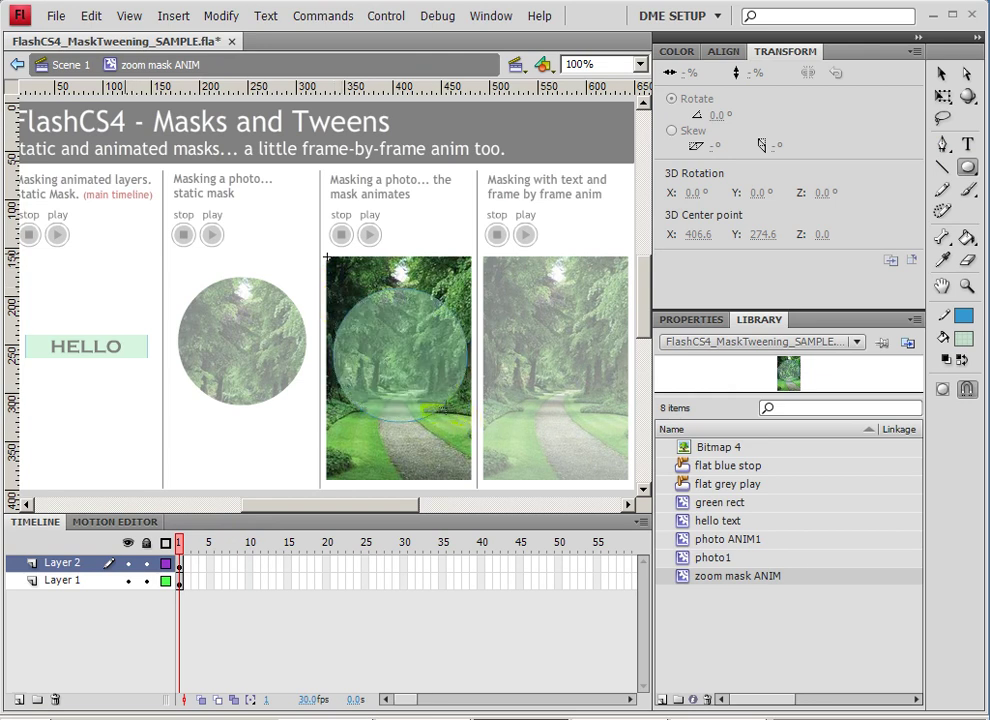
# Step: Reposition the circle lower on the photo, nudging it slightly up
pyautogui.click(941, 74)
pyautogui.click(376, 349)
pyautogui.moveTo(376, 349); pyautogui.dragTo(372, 372)
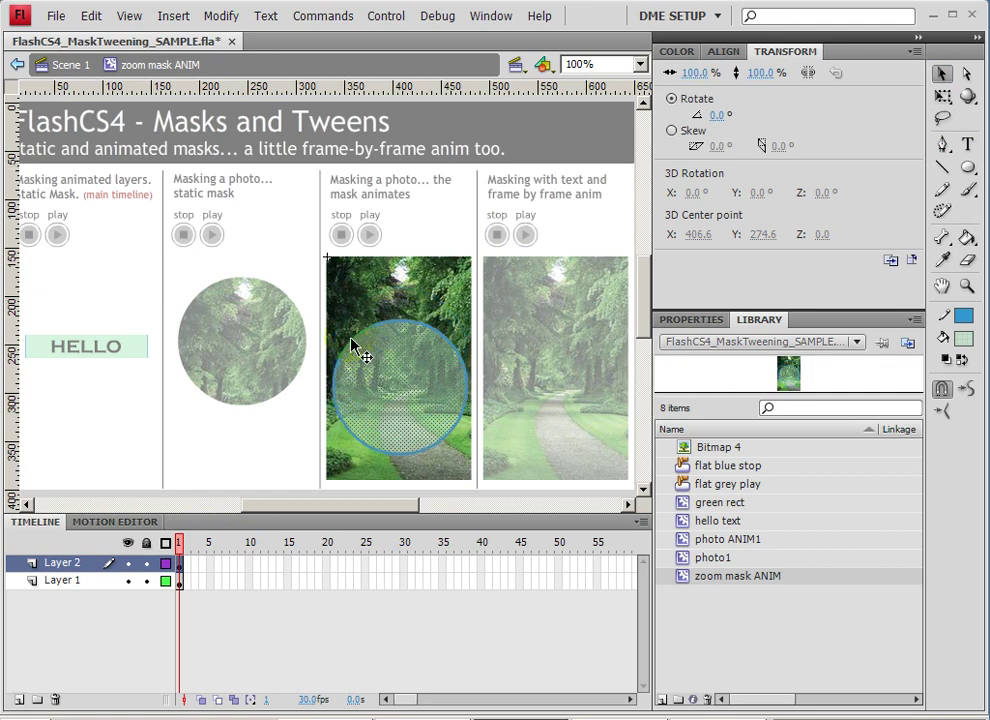
pyautogui.click(351, 344)
pyautogui.click(352, 347)
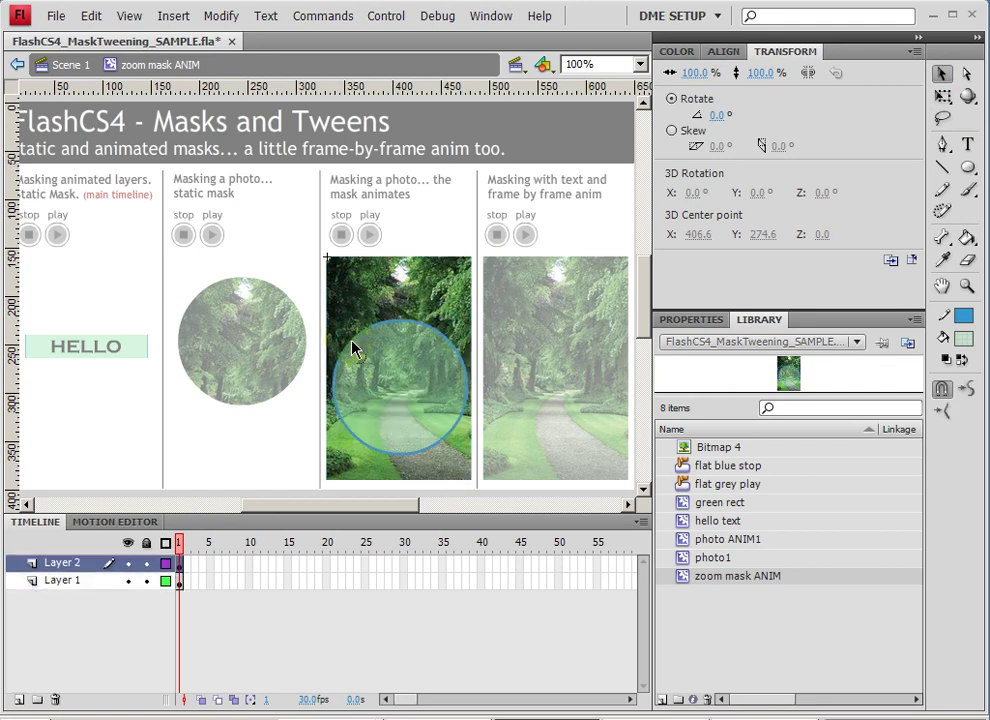
pyautogui.click(360, 352)
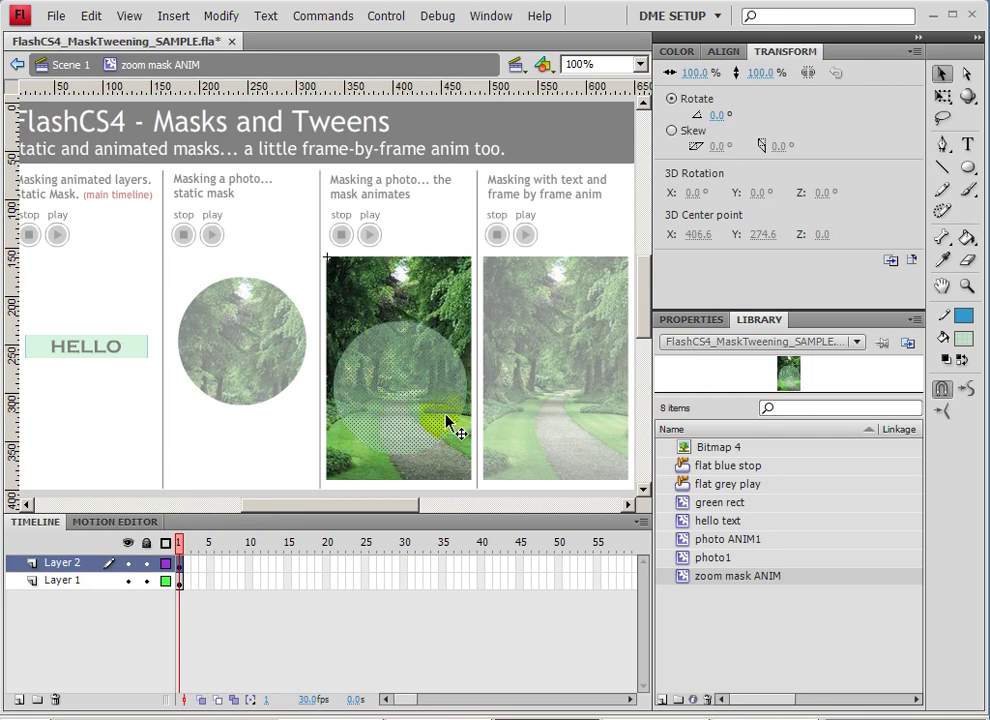
pyautogui.hotkey('shift', 'Up')
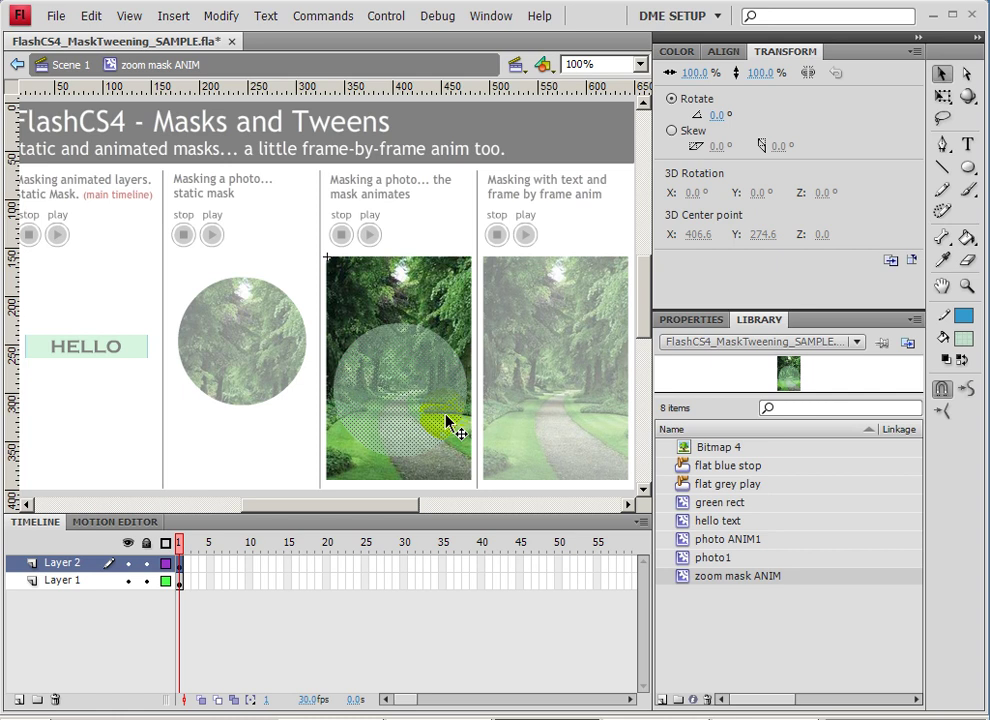
# Step: Insert frames so Layer 1 and Layer 2 both run to frame 30, then check frames 1 and 30
pyautogui.click(404, 563)
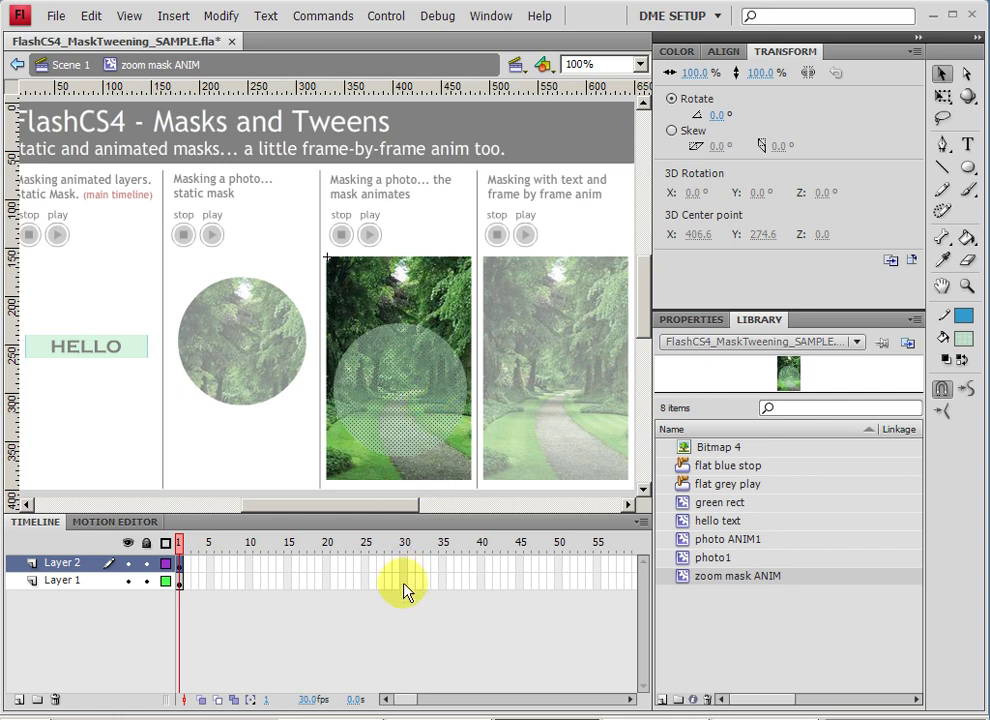
pyautogui.click(404, 567)
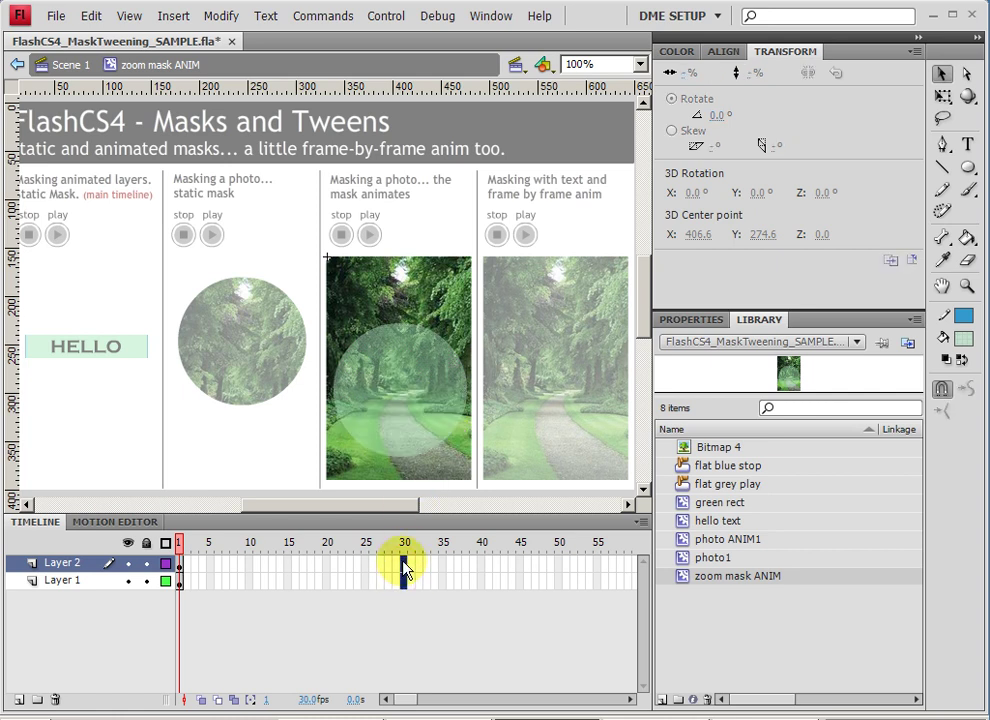
pyautogui.rightClick(404, 567)
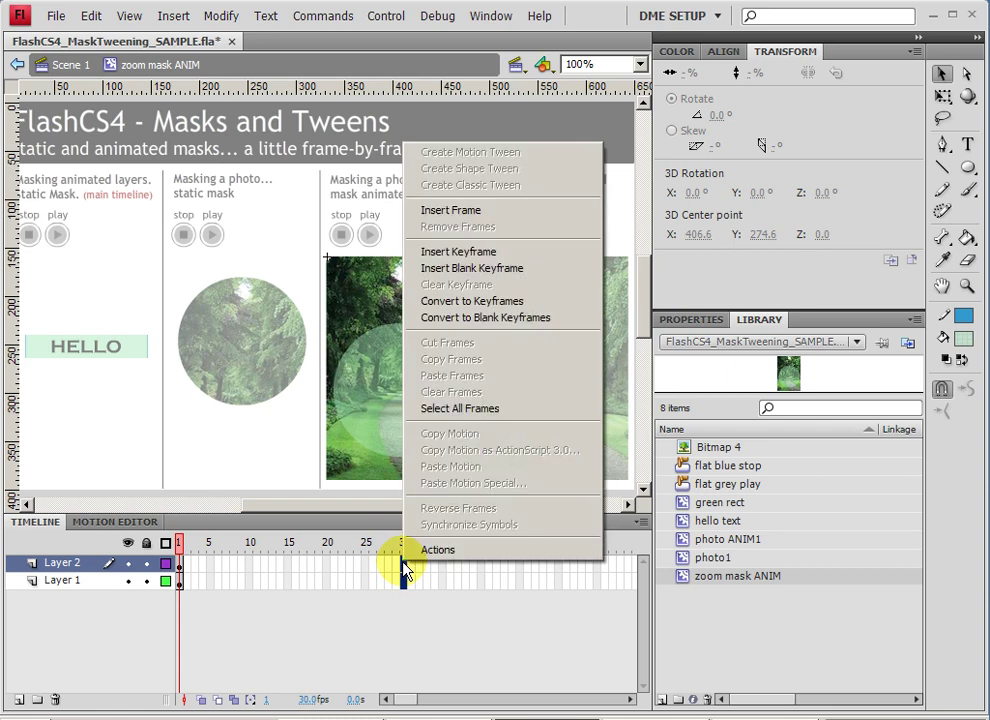
pyautogui.click(471, 217)
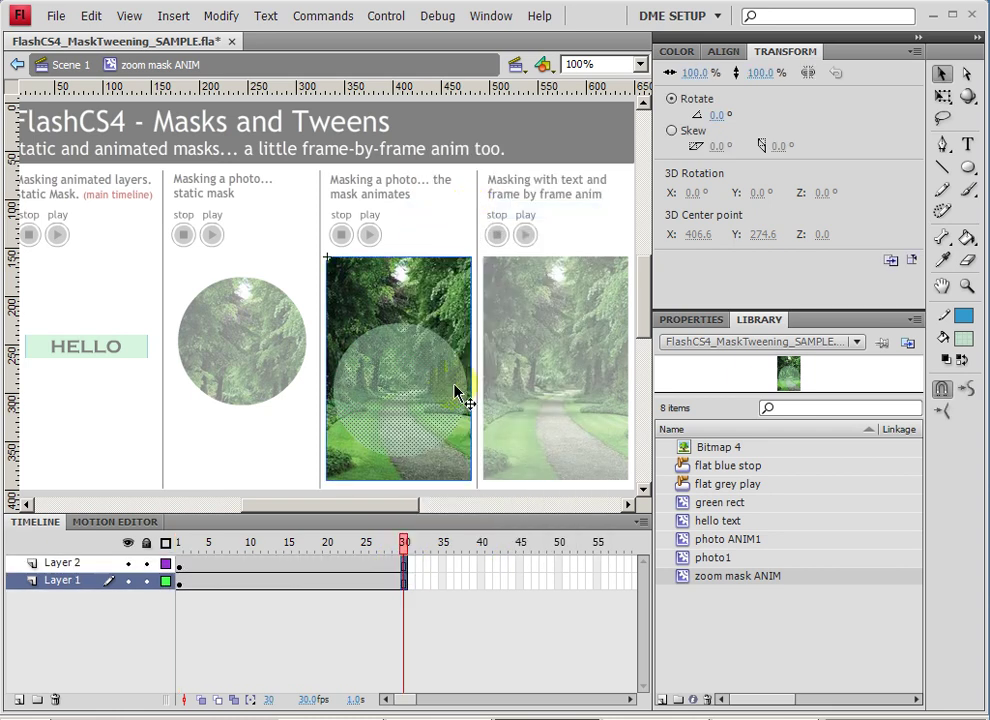
pyautogui.click(406, 563)
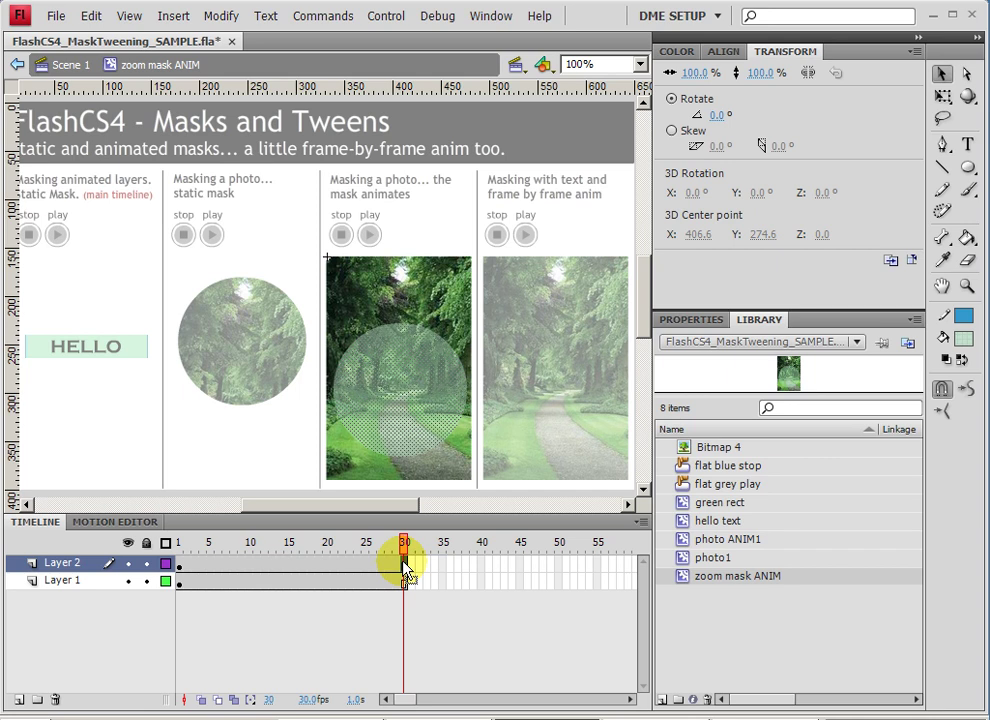
pyautogui.click(180, 567)
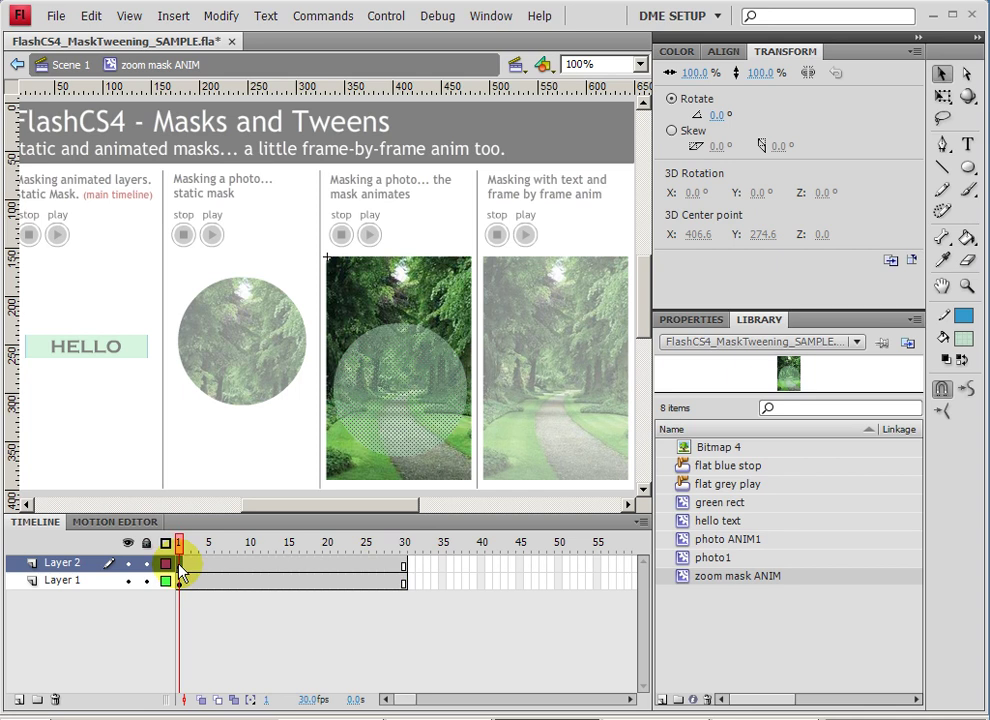
pyautogui.click(404, 567)
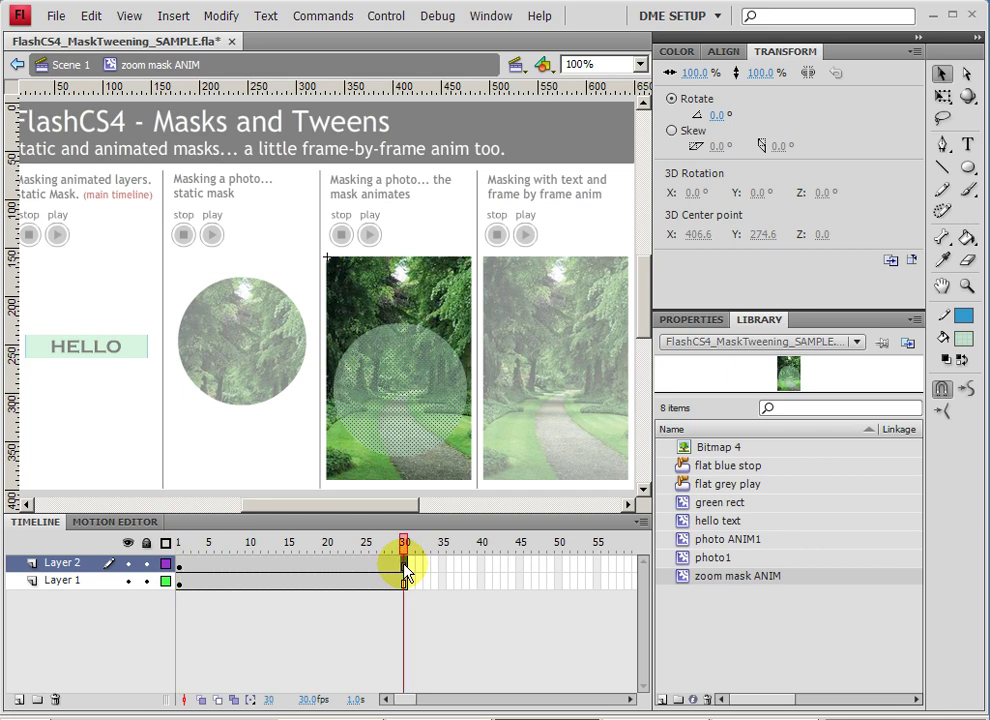
# Step: Add a keyframe at frame 30 on Layer 2 and make Layer 2 a mask over Layer 1
pyautogui.rightClick(406, 572)
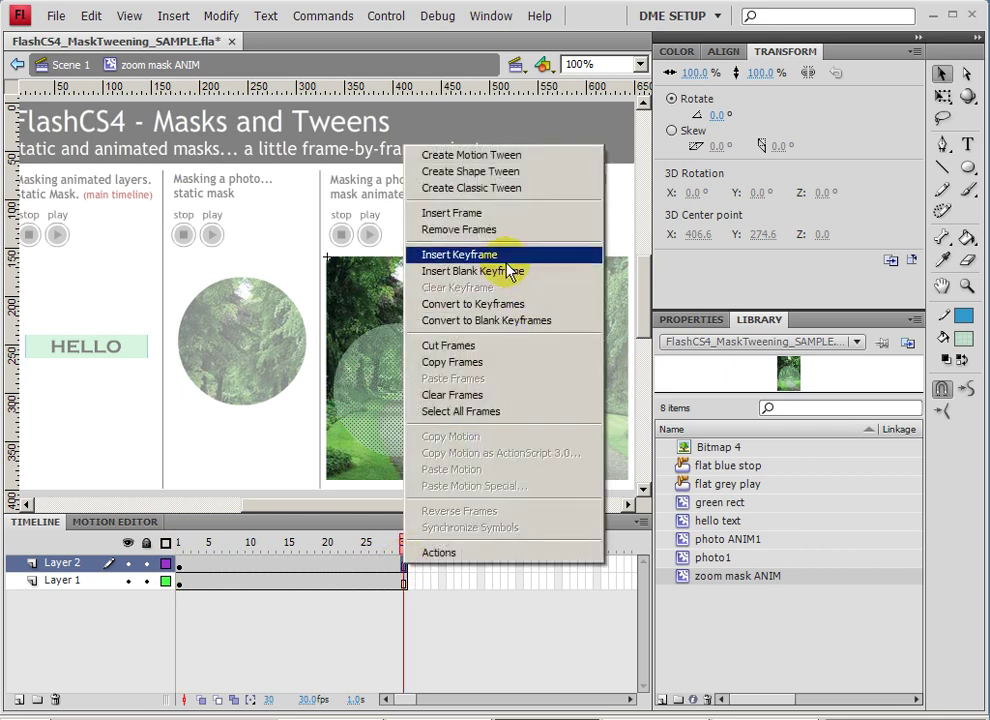
pyautogui.click(480, 256)
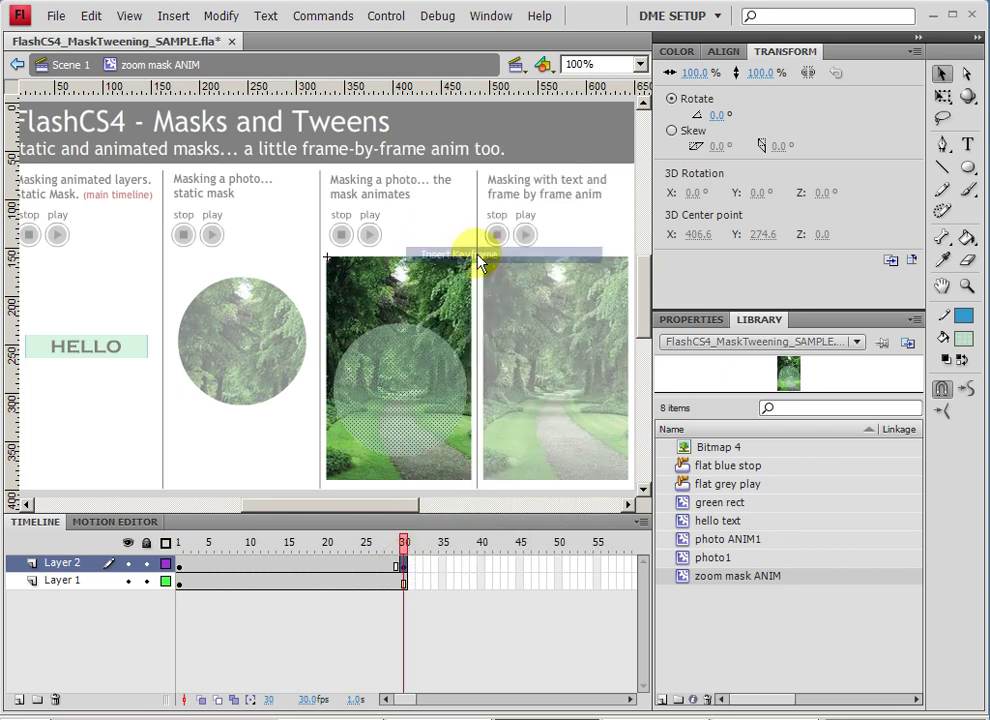
pyautogui.rightClick(76, 566)
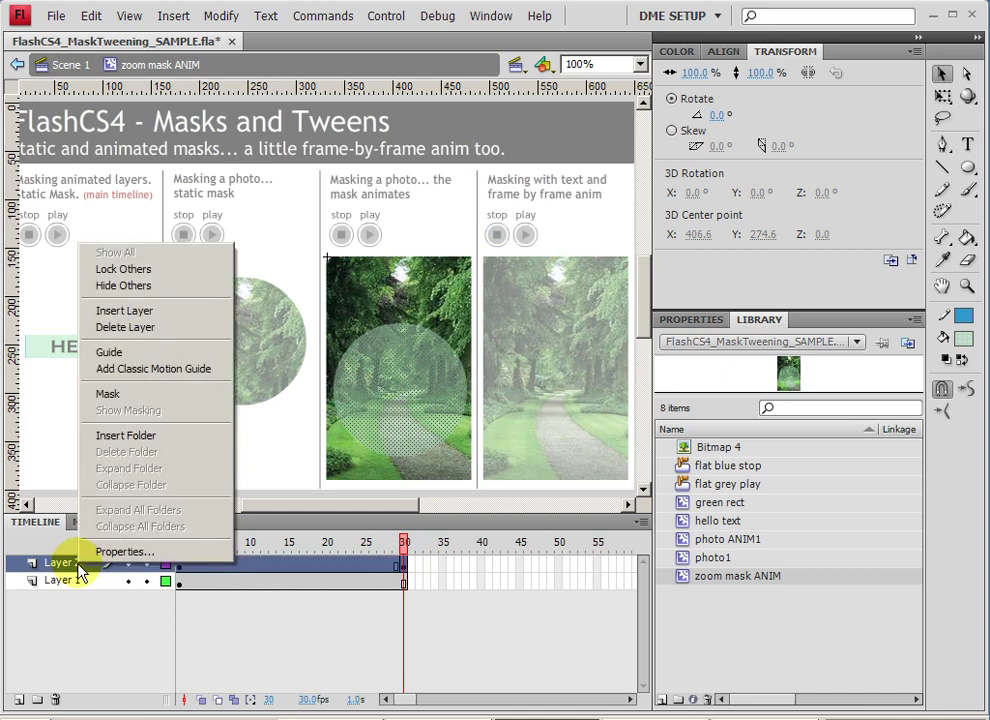
pyautogui.click(108, 396)
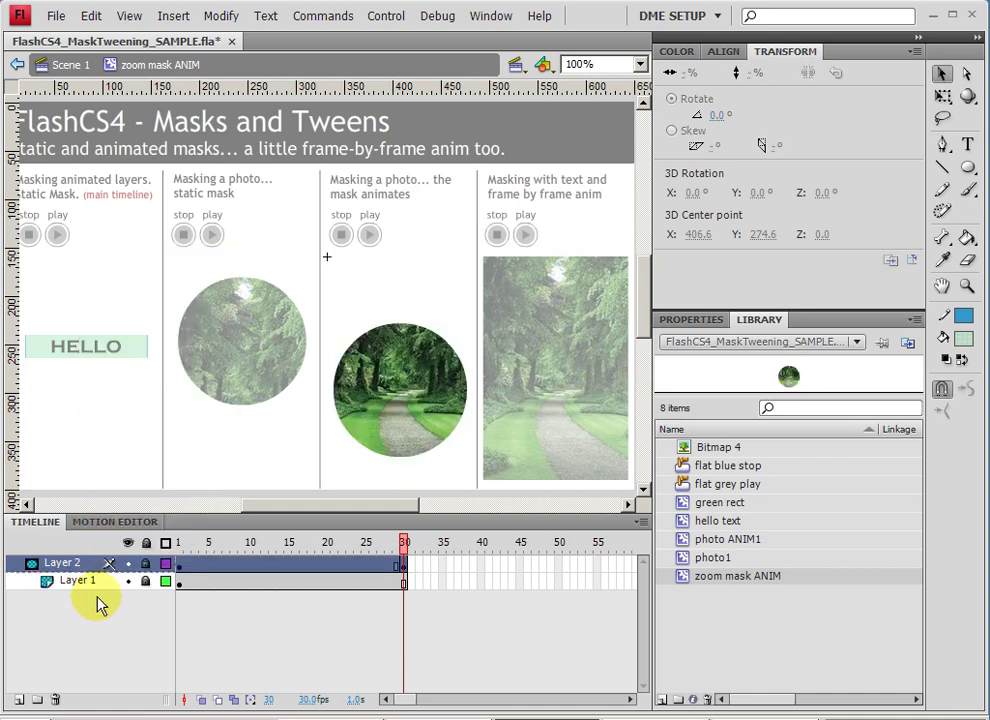
pyautogui.moveTo(402, 546); pyautogui.dragTo(300, 566)
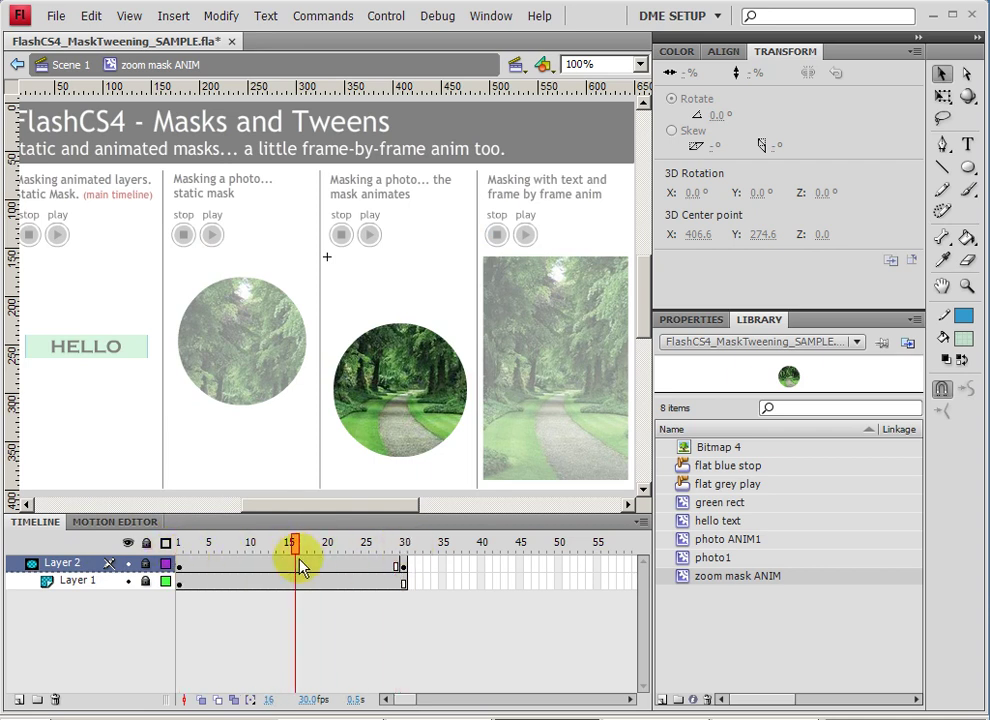
# Step: Unlock the Layer 2 mask and select its frames
pyautogui.click(147, 563)
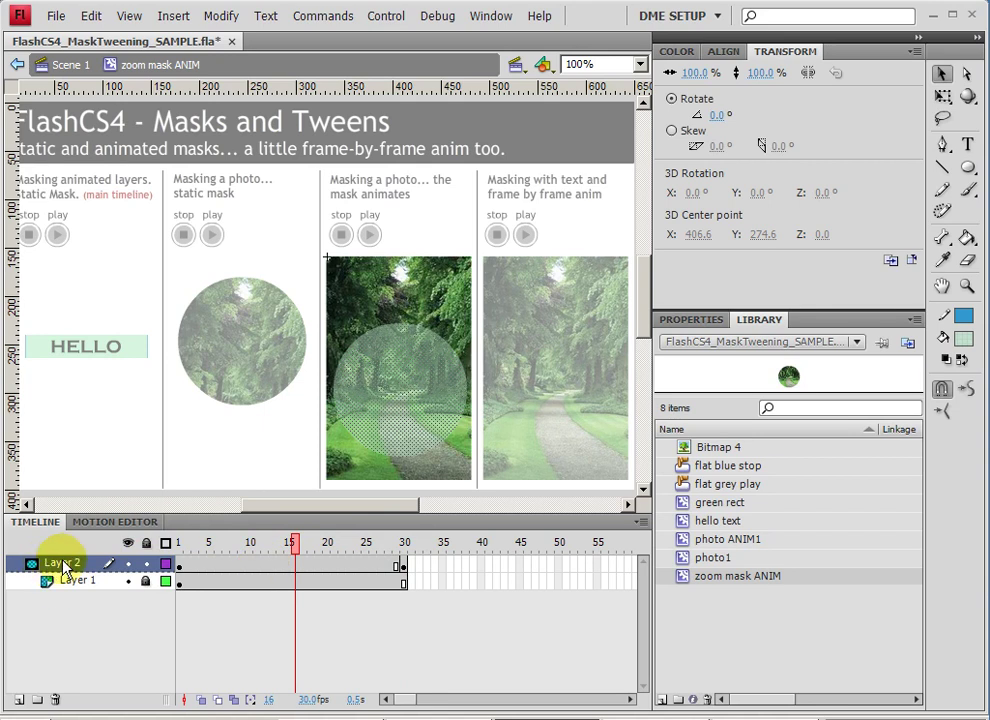
pyautogui.click(249, 565)
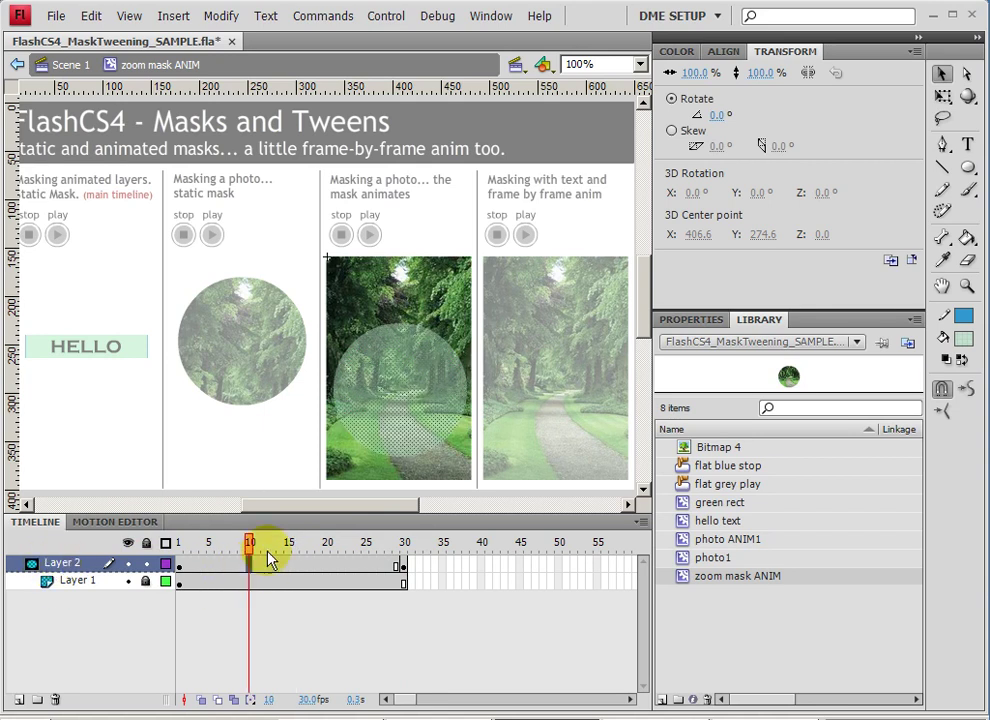
pyautogui.click(420, 413)
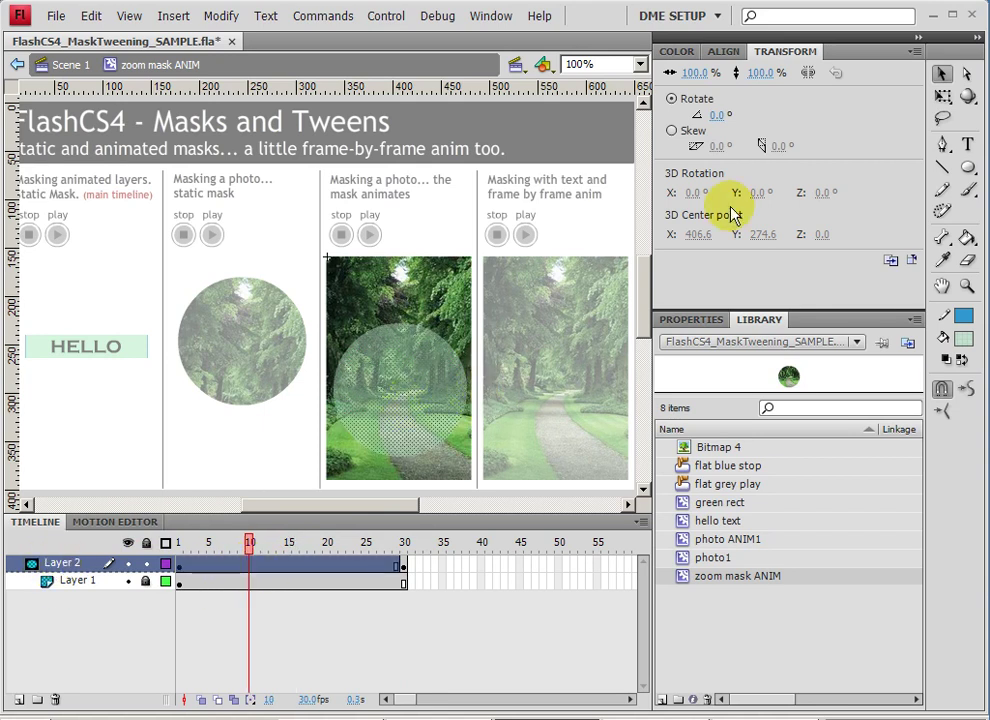
# Step: Scale the starting circle to 1% width and 1% height
pyautogui.click(697, 74)
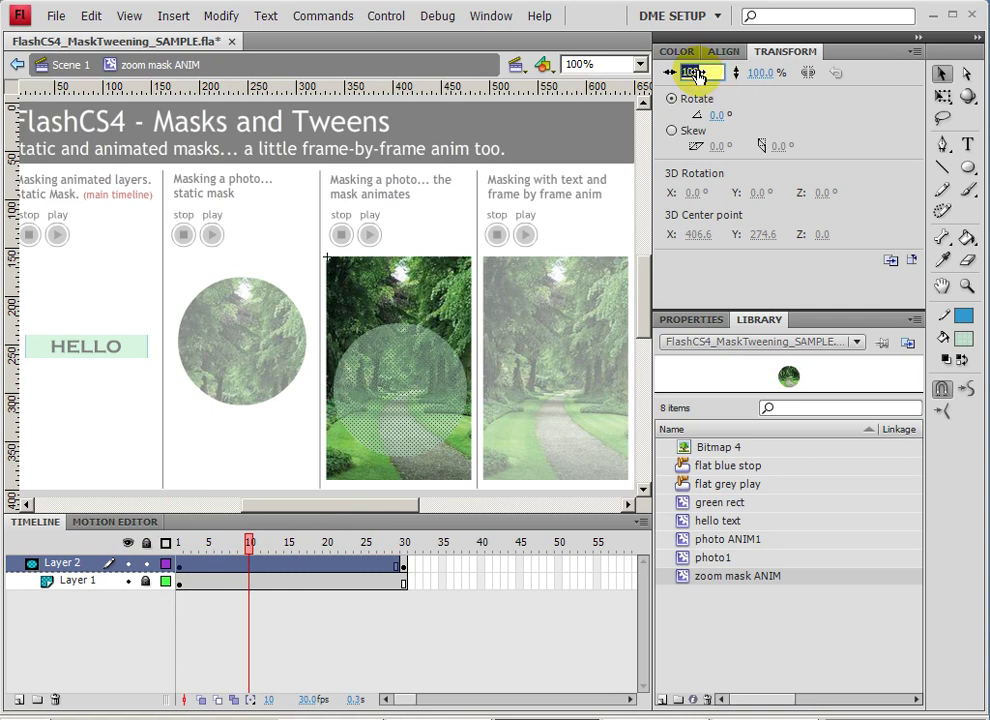
pyautogui.write('1')
pyautogui.press('Return')
pyautogui.click(757, 74)
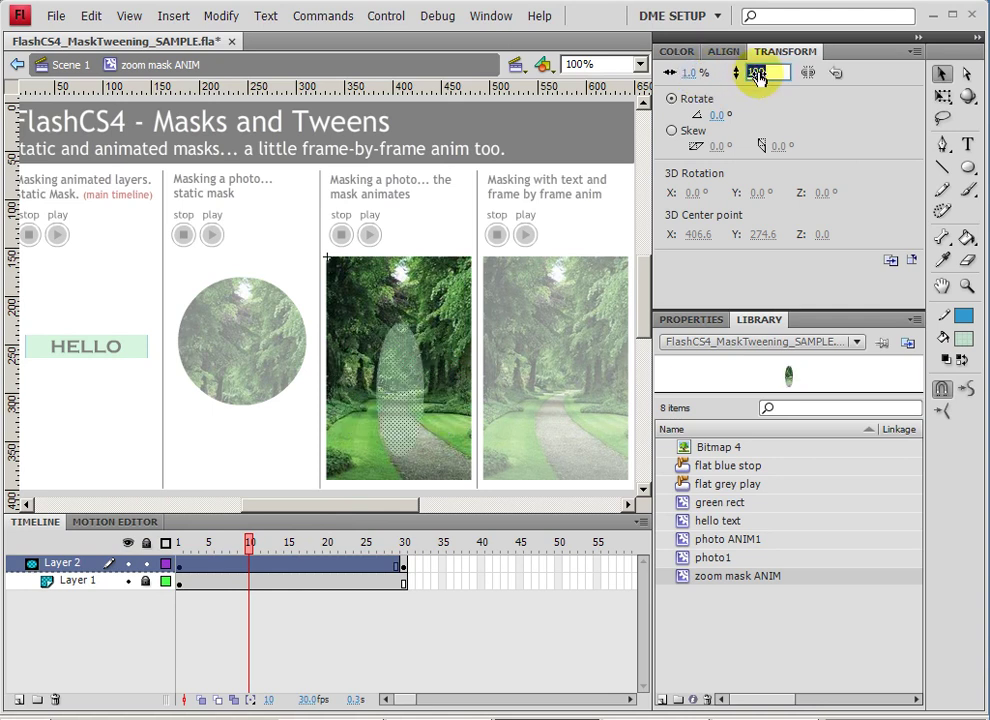
pyautogui.write('1')
pyautogui.press('Return')
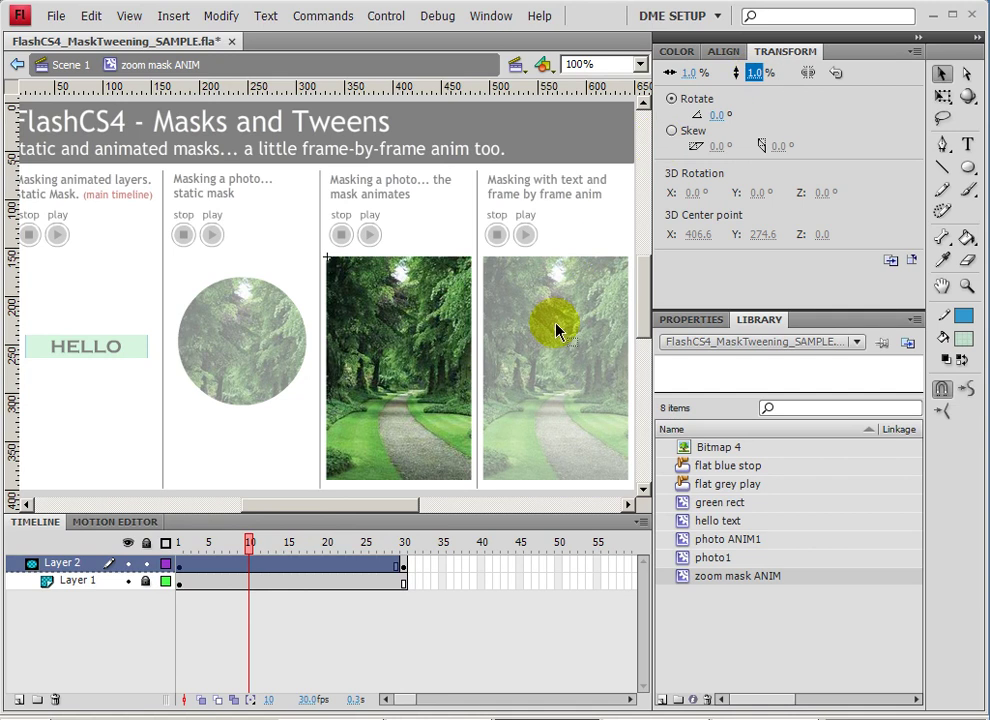
# Step: Create a shape tween on Layer 2 and preview it around frame 15
pyautogui.rightClick(294, 567)
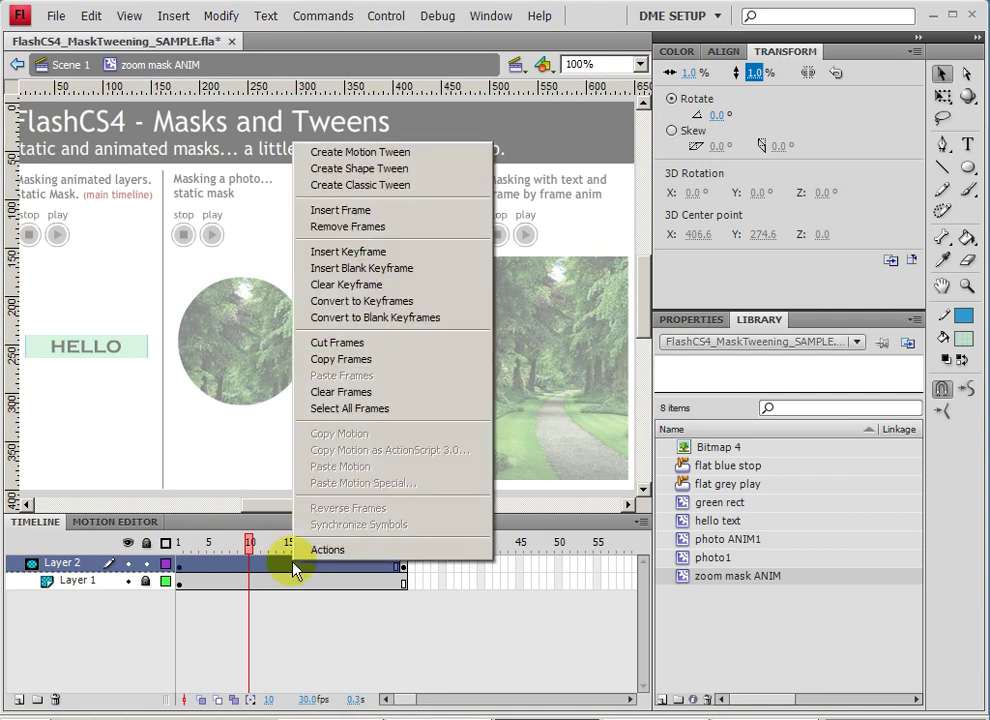
pyautogui.click(351, 168)
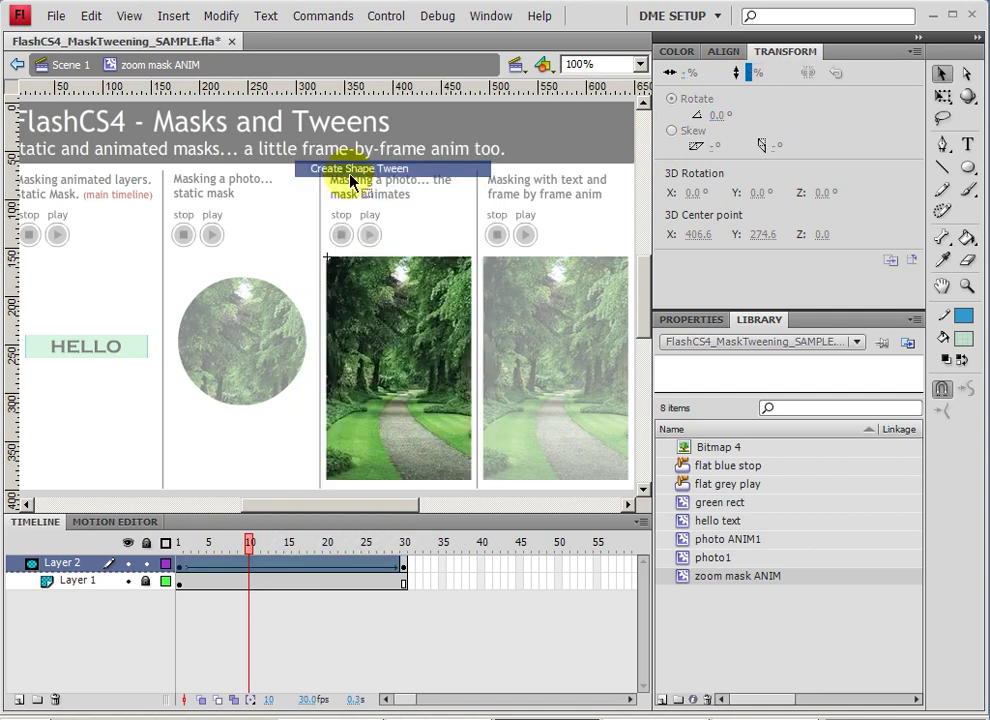
pyautogui.moveTo(250, 548); pyautogui.dragTo(360, 548)
pyautogui.click(351, 566)
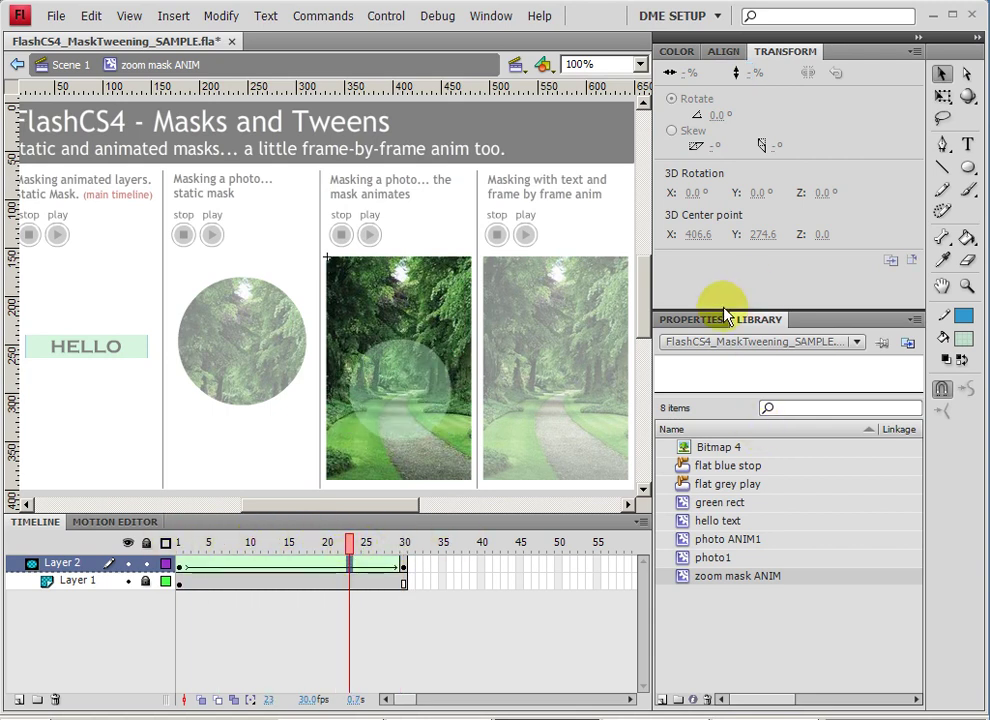
# Step: Set Layer 2's shape tween ease to 100 out, after briefly trying -100 in
pyautogui.click(691, 319)
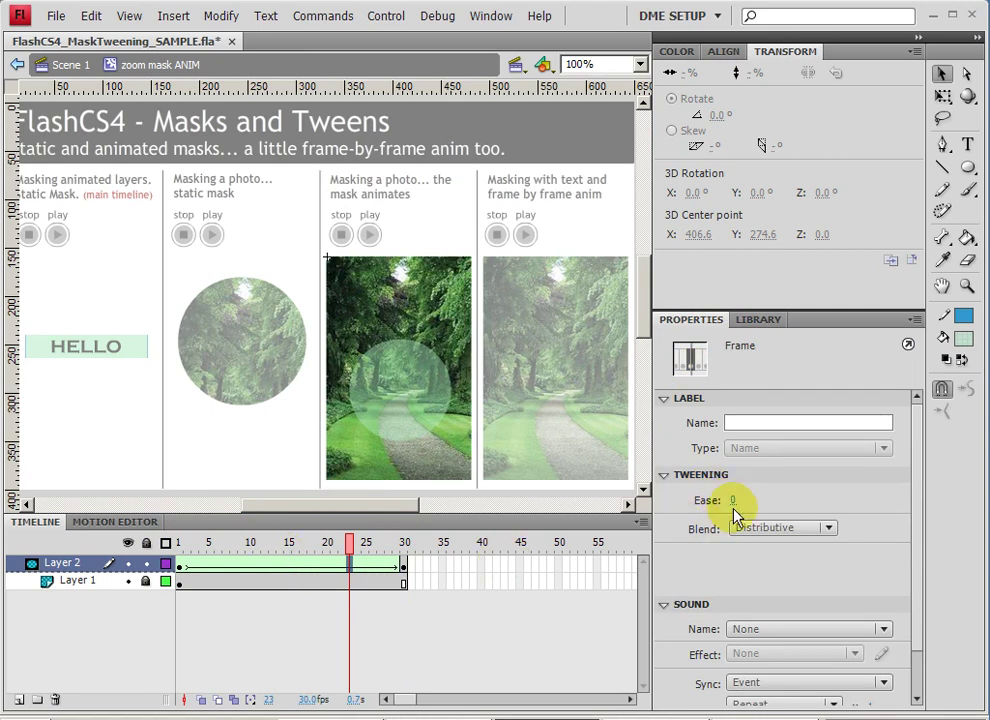
pyautogui.moveTo(733, 500); pyautogui.dragTo(949, 502)
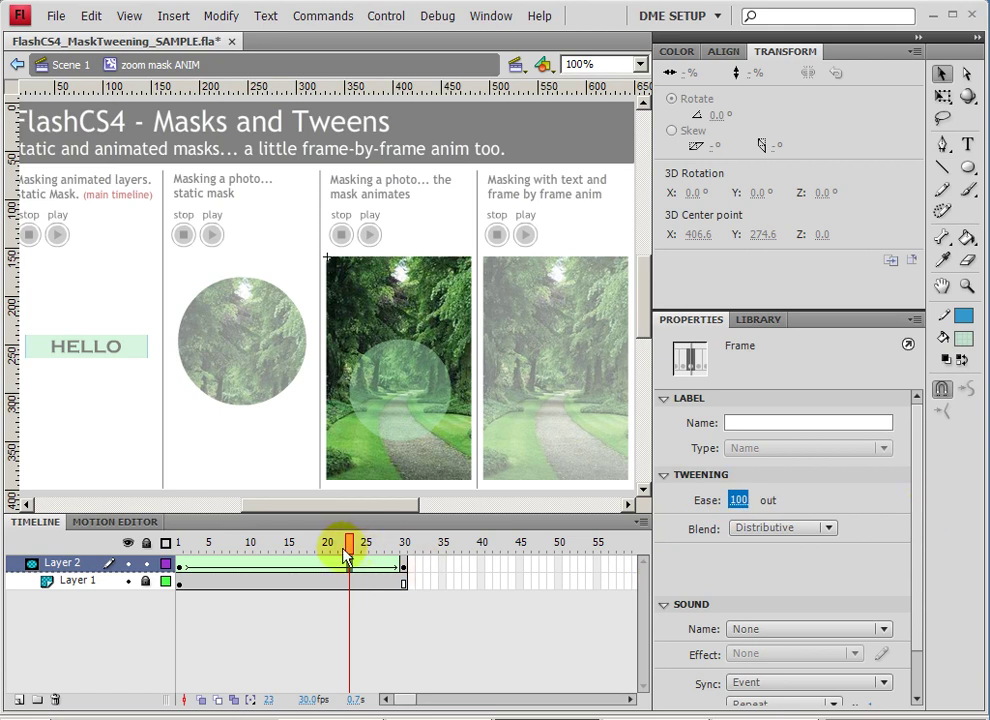
pyautogui.moveTo(338, 548)
pyautogui.mouseDown()
pyautogui.moveTo(183, 548)
pyautogui.moveTo(320, 546)
pyautogui.mouseUp()
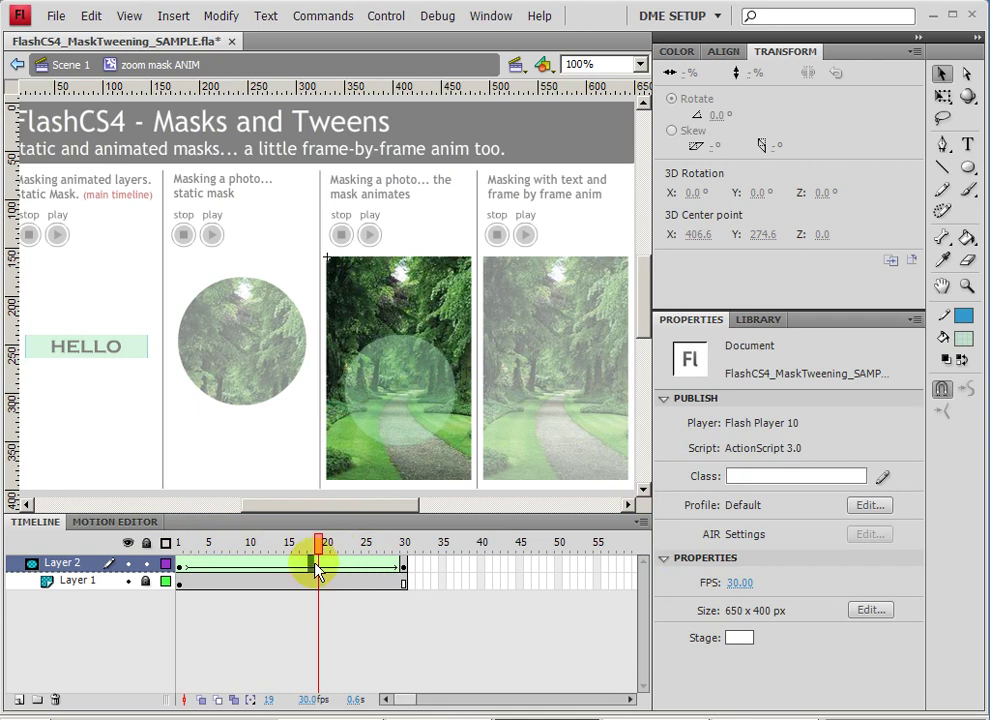
pyautogui.click(314, 566)
pyautogui.moveTo(757, 505); pyautogui.dragTo(397, 546)
pyautogui.click(358, 562)
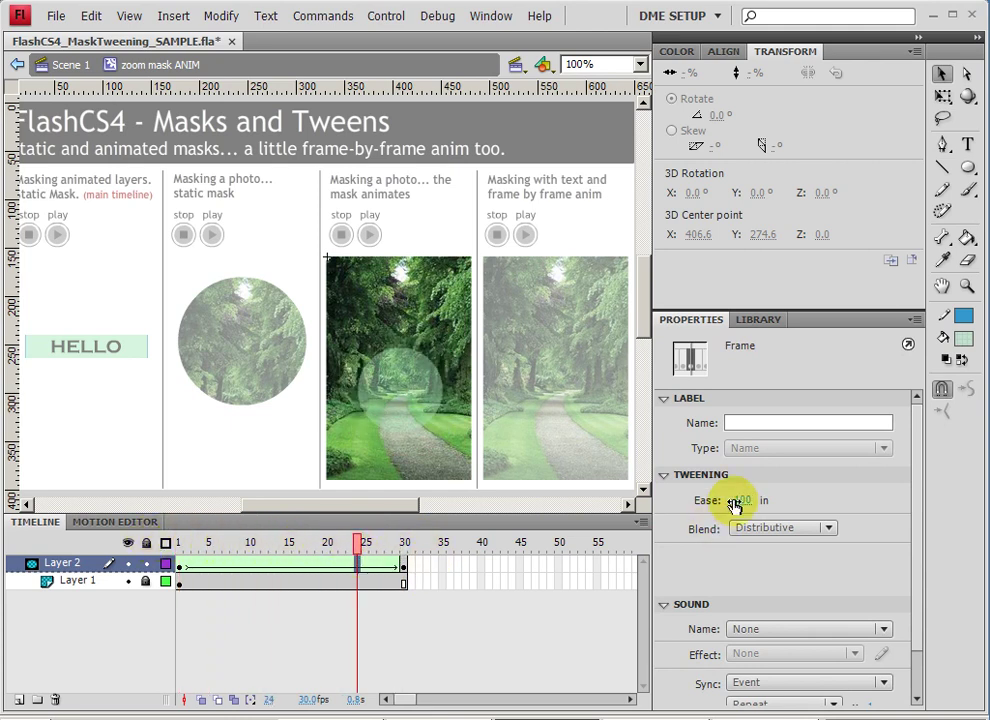
pyautogui.moveTo(733, 505); pyautogui.dragTo(955, 490)
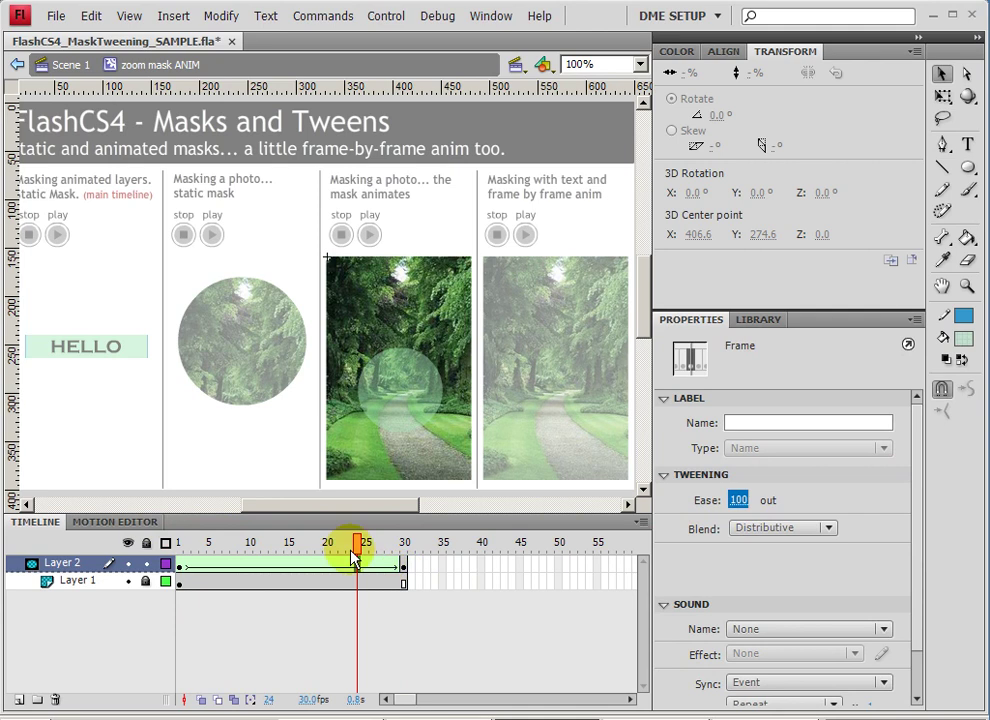
pyautogui.moveTo(351, 549); pyautogui.dragTo(410, 548)
# Step: Lock the Layer 2 mask and test the movie with Ctrl+Enter
pyautogui.click(147, 565)
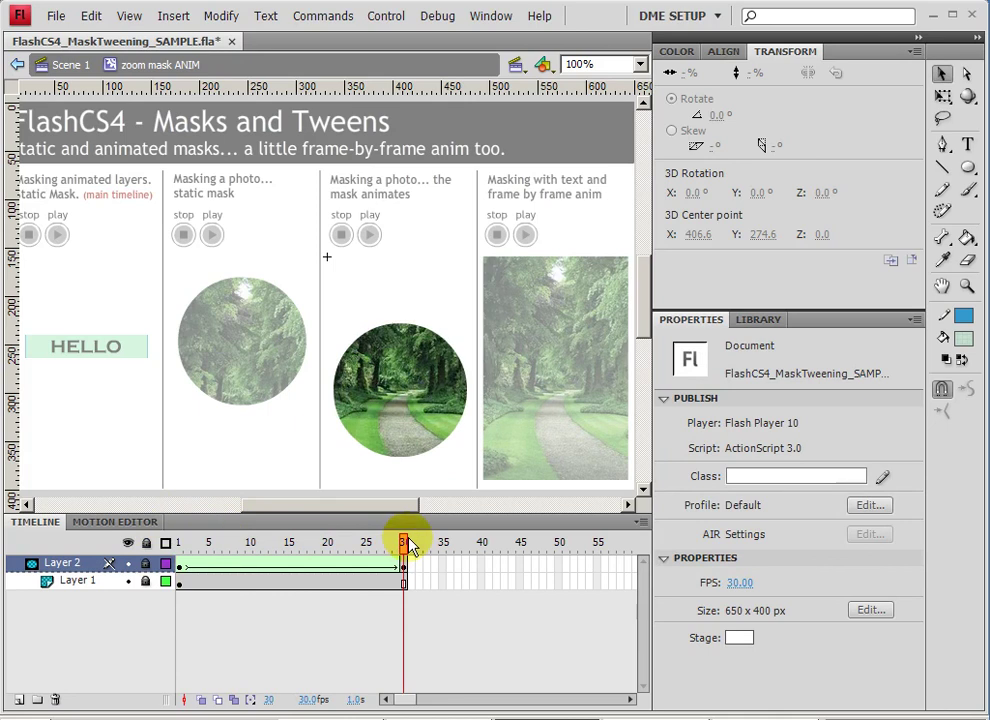
pyautogui.hotkey('ctrl', 'Return')
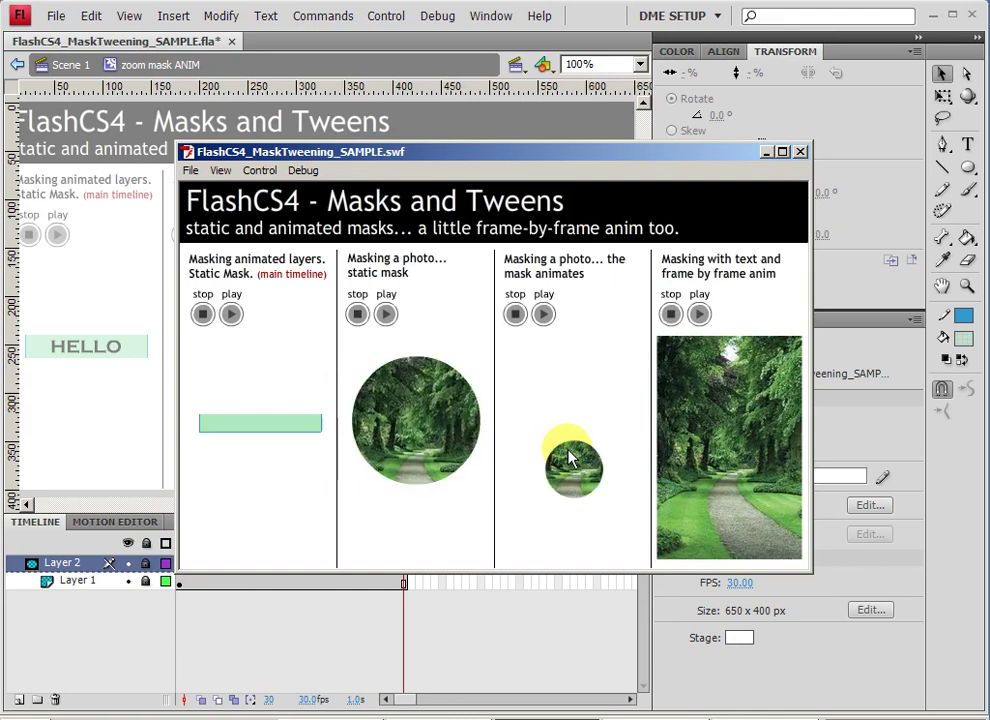
pyautogui.click(800, 151)
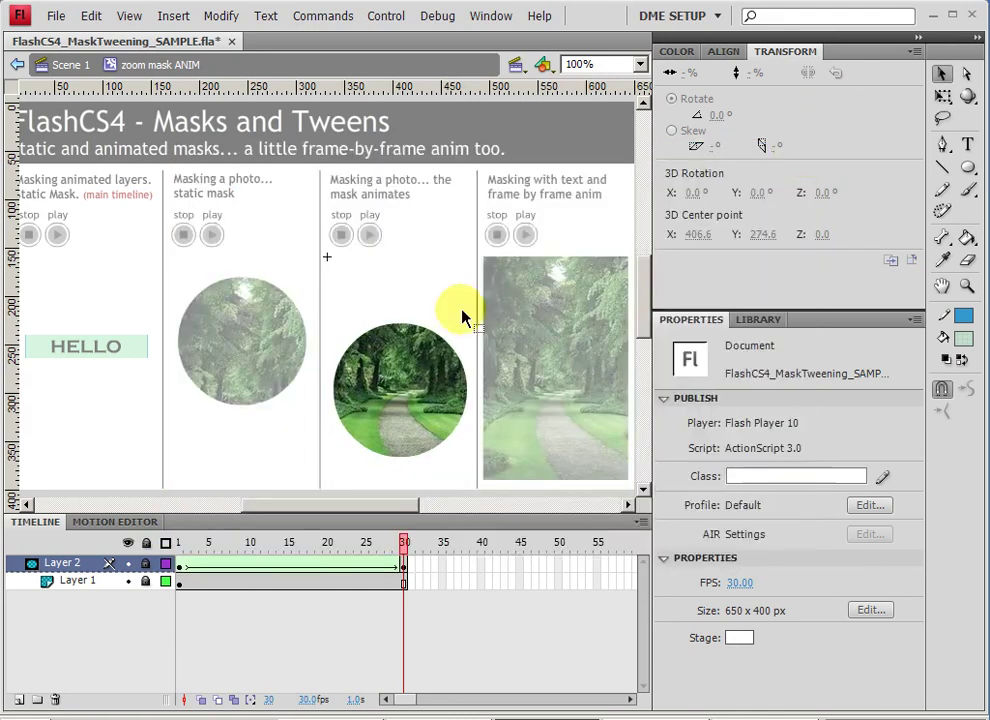
pyautogui.click(66, 64)
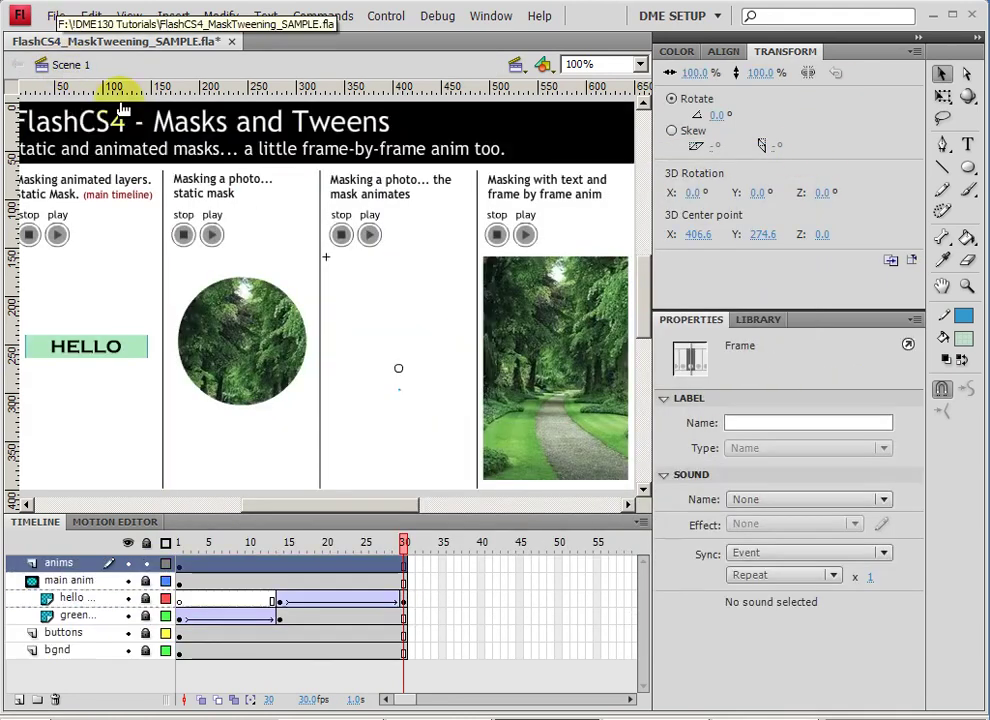
pyautogui.click(432, 298)
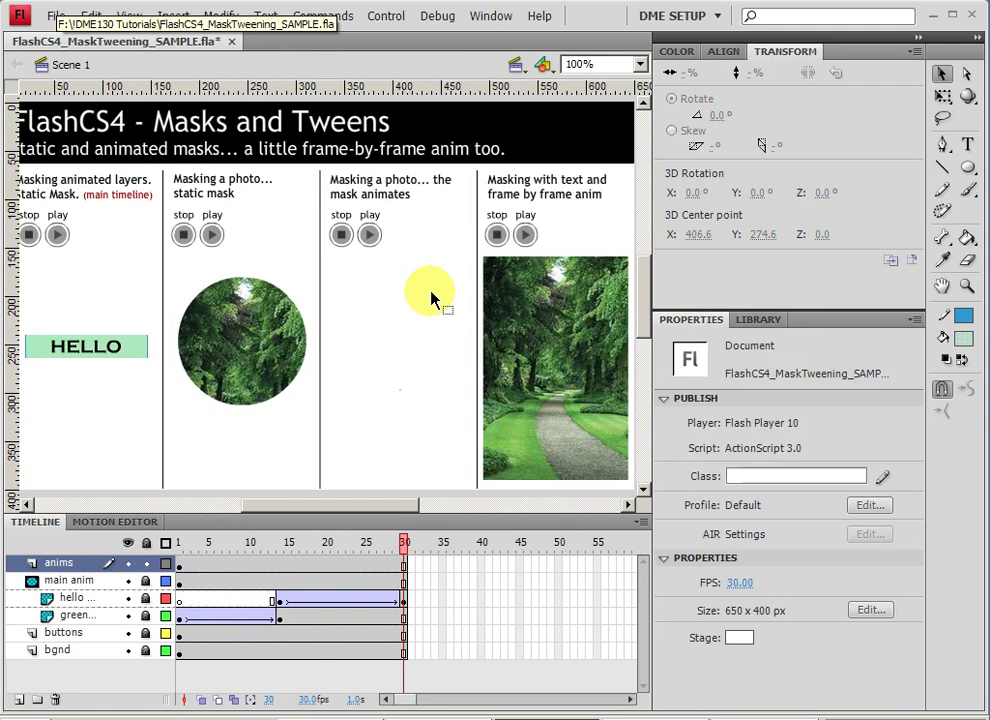
pyautogui.click(400, 397)
pyautogui.click(409, 408)
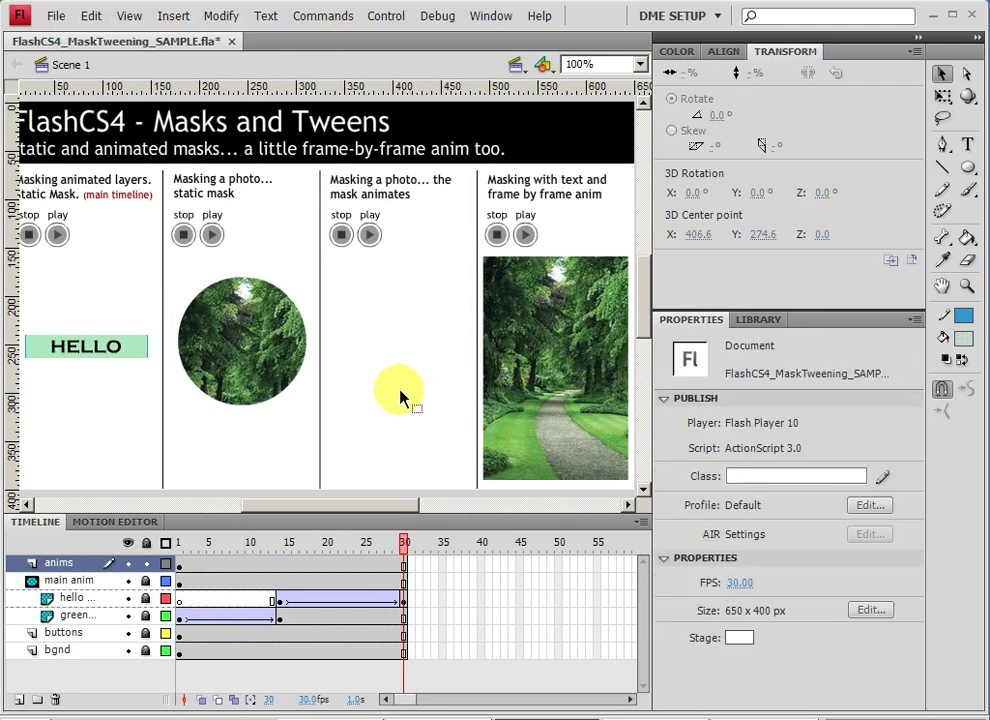
pyautogui.click(400, 397)
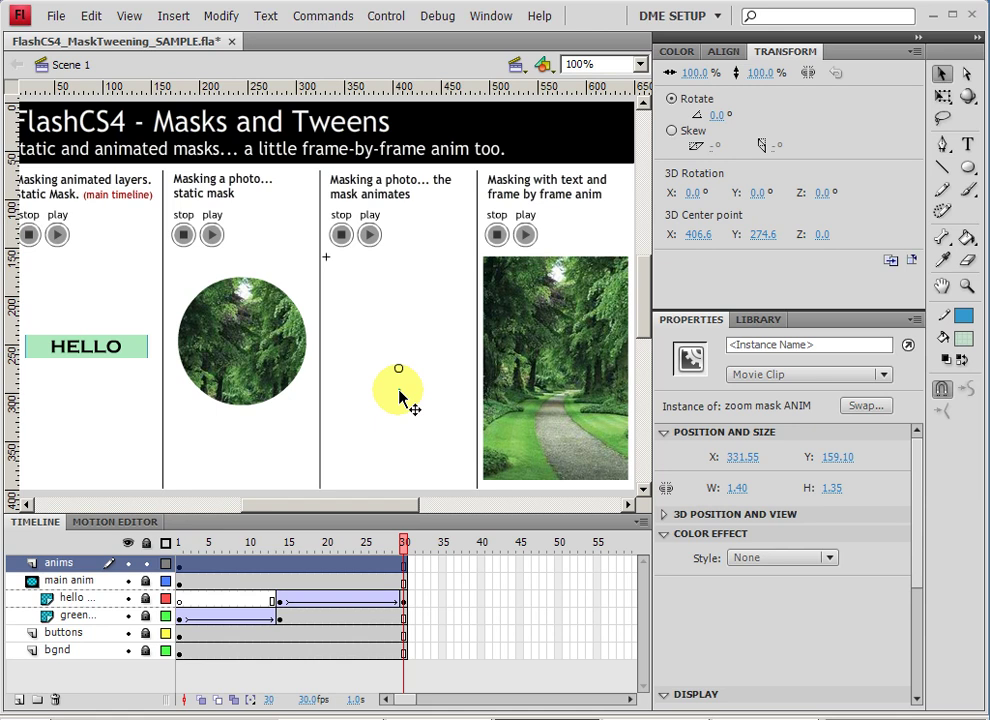
pyautogui.click(402, 397)
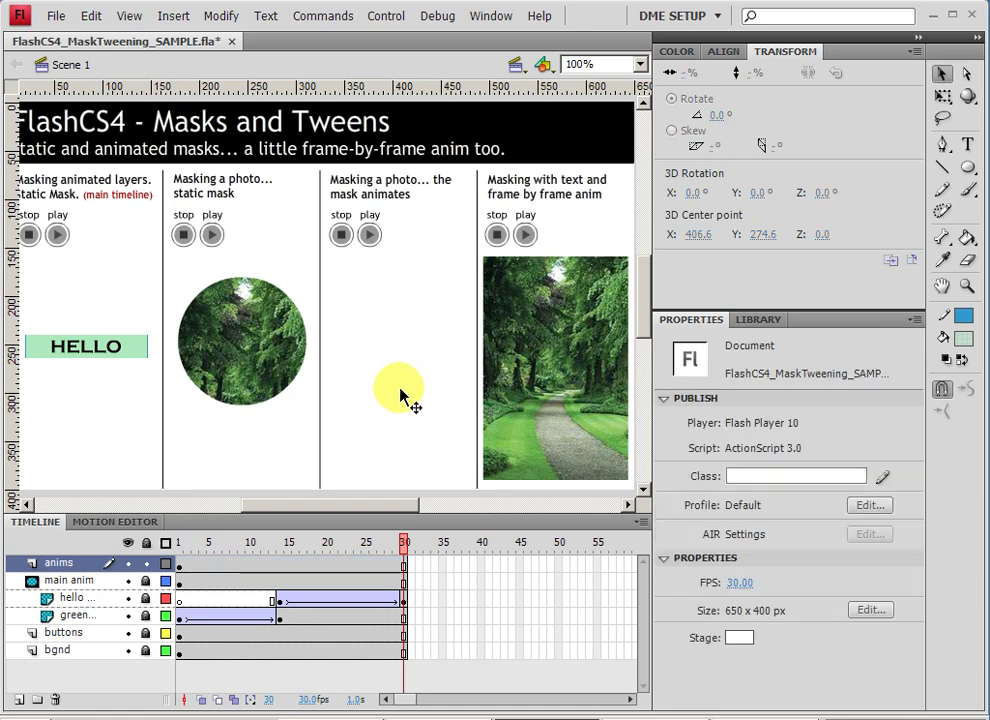
pyautogui.click(399, 368)
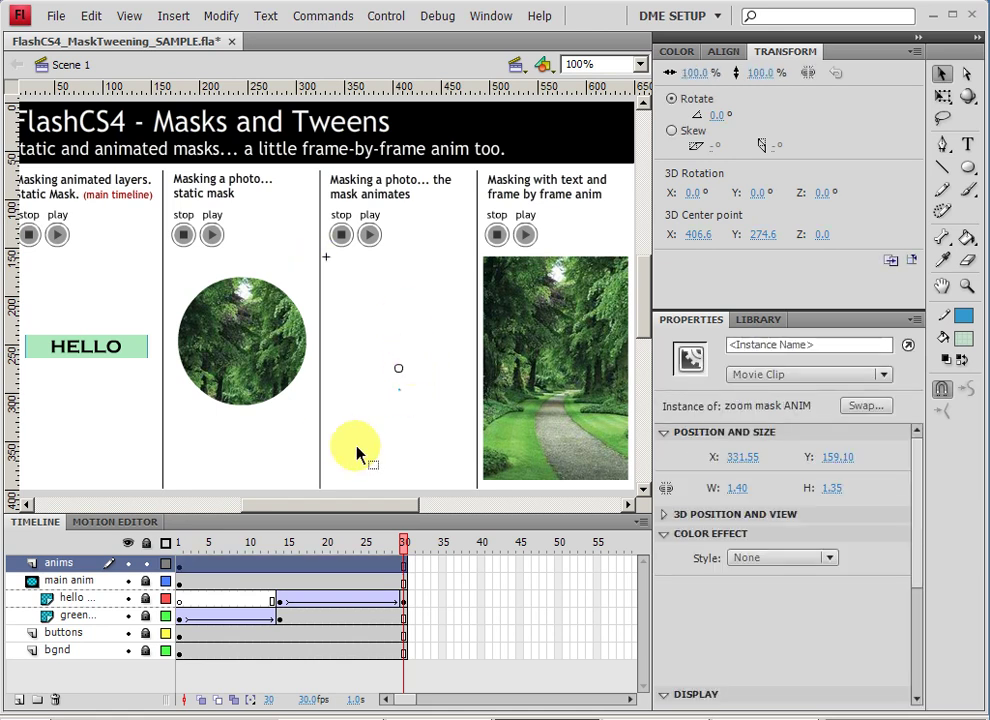
pyautogui.click(327, 264)
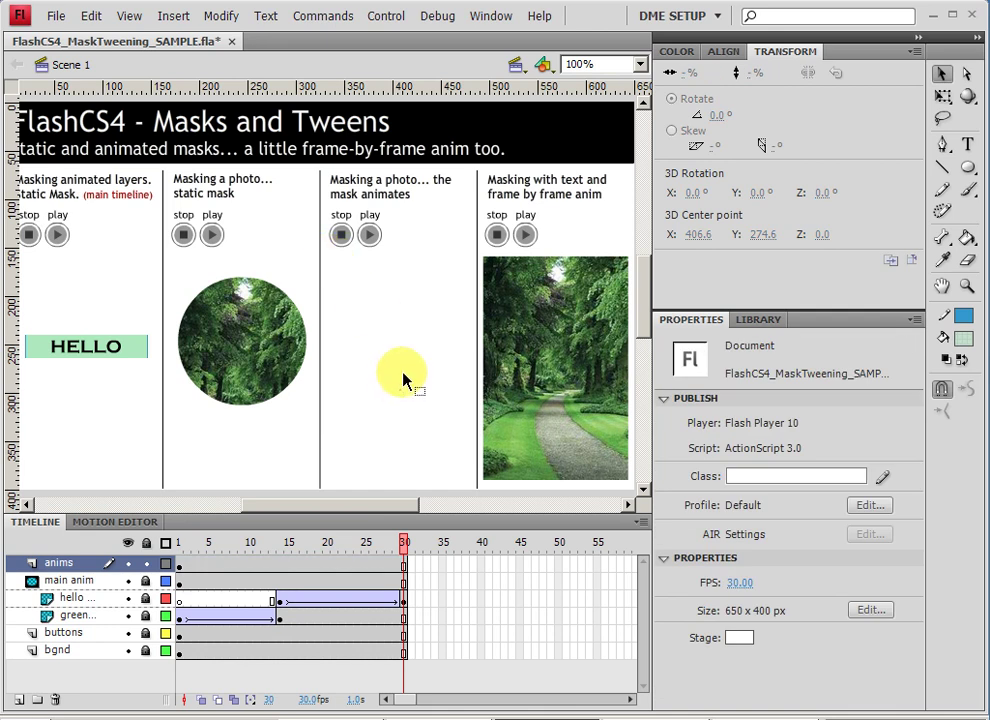
pyautogui.moveTo(325, 305); pyautogui.dragTo(437, 450)
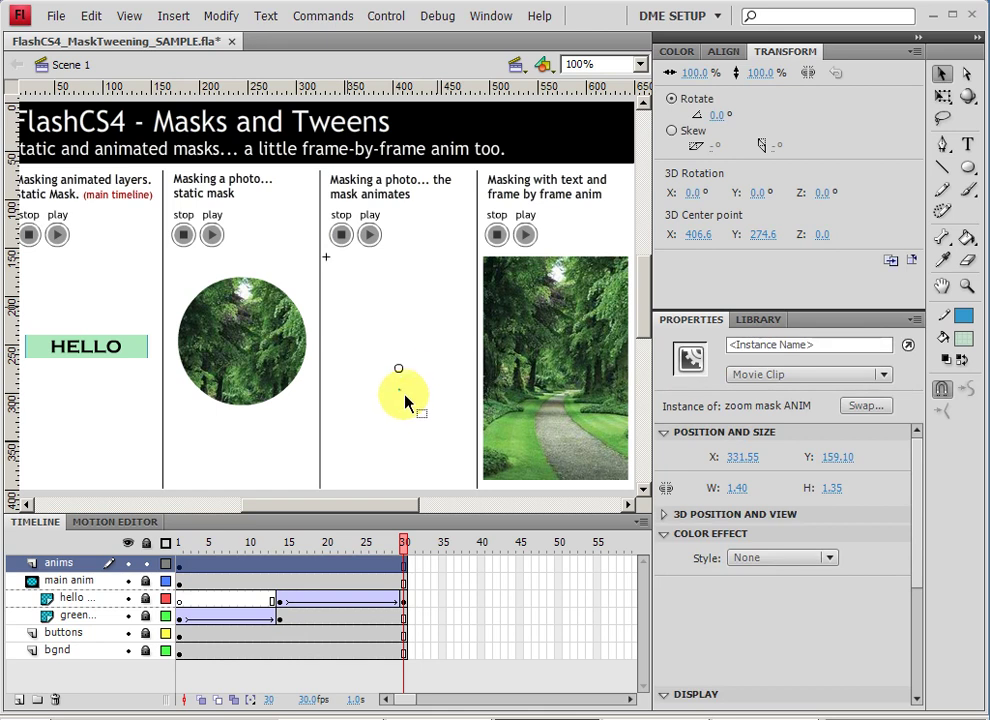
# Step: Inspect the mask layer inside zoom mask ANIM, then return to Scene 1
pyautogui.doubleClick(399, 372)
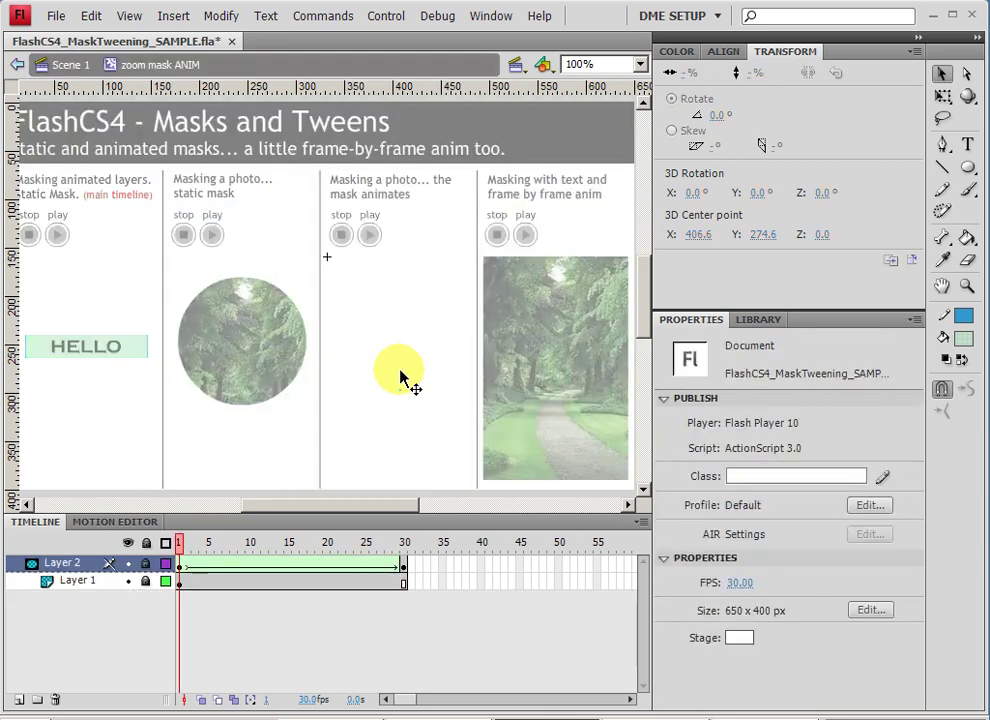
pyautogui.click(182, 568)
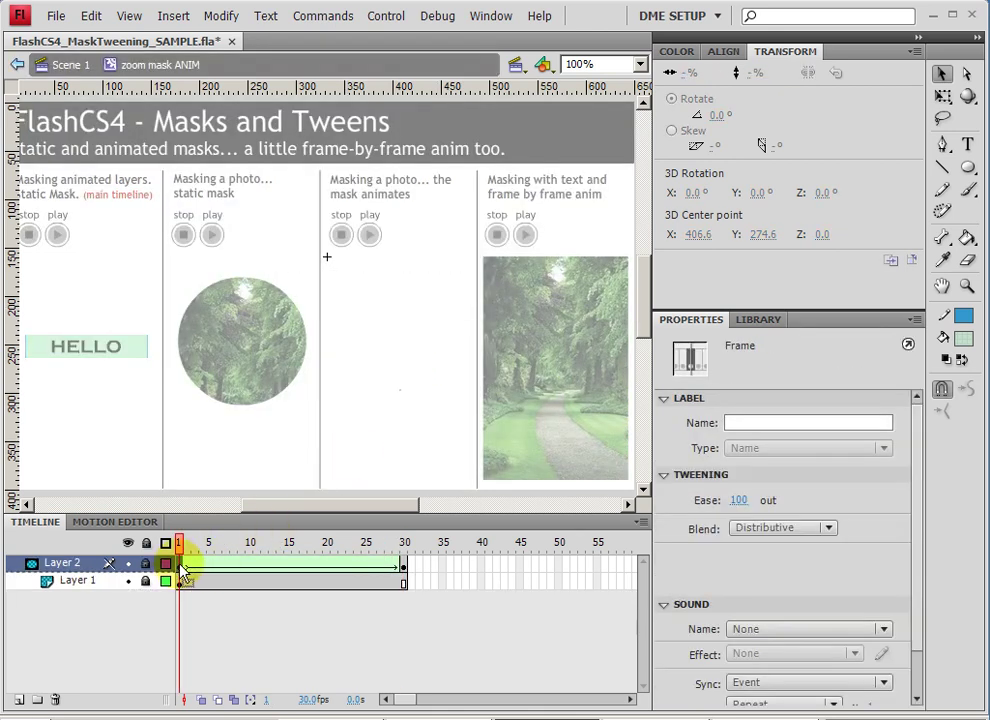
pyautogui.click(181, 548)
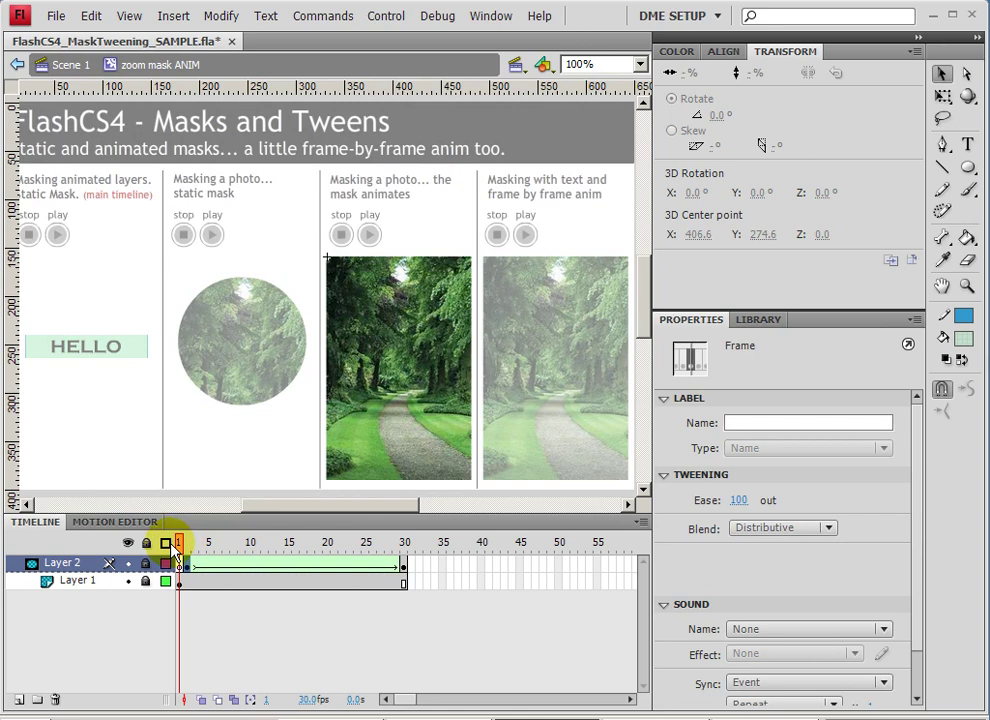
pyautogui.click(80, 66)
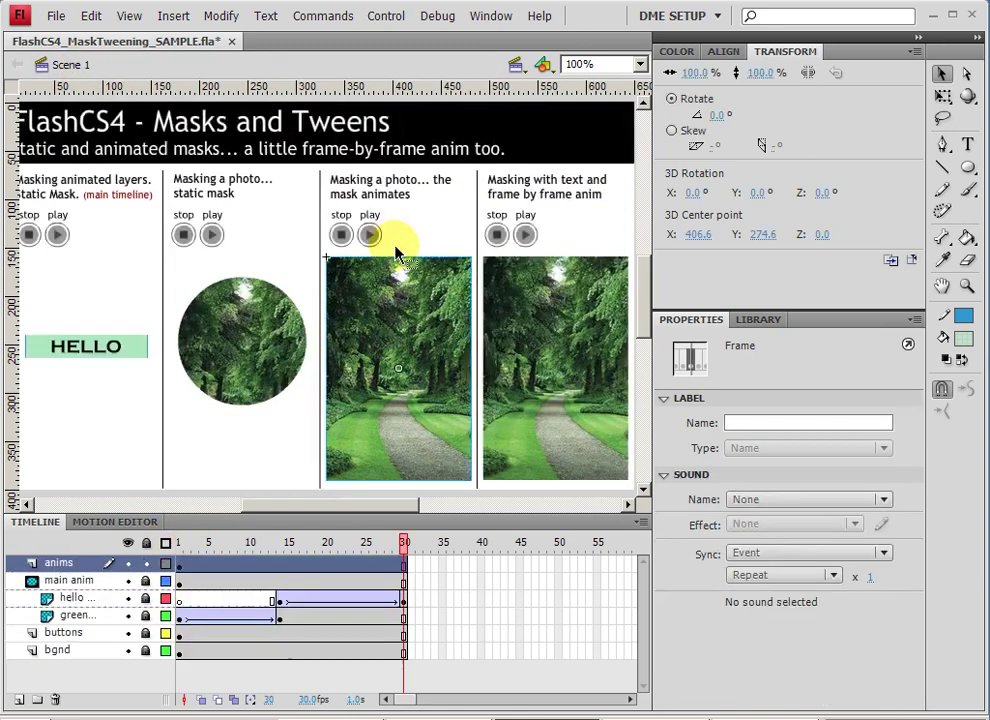
# Step: Select the third panel's zoom mask ANIM clip instance, 150 x 231 px
pyautogui.click(388, 425)
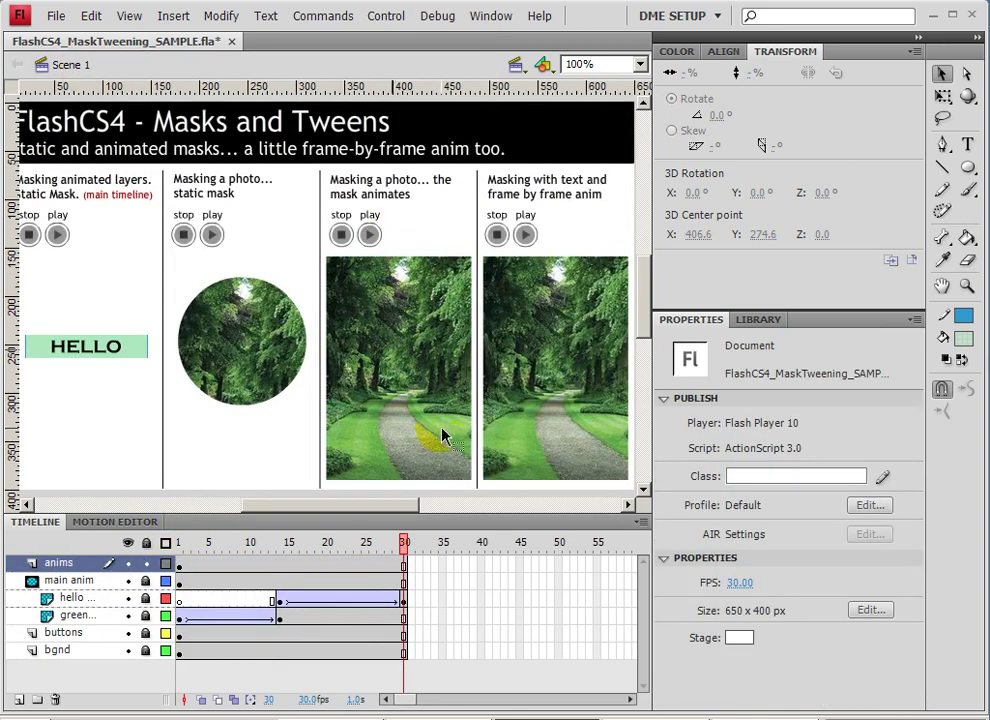
pyautogui.click(525, 328)
pyautogui.click(276, 286)
pyautogui.click(331, 263)
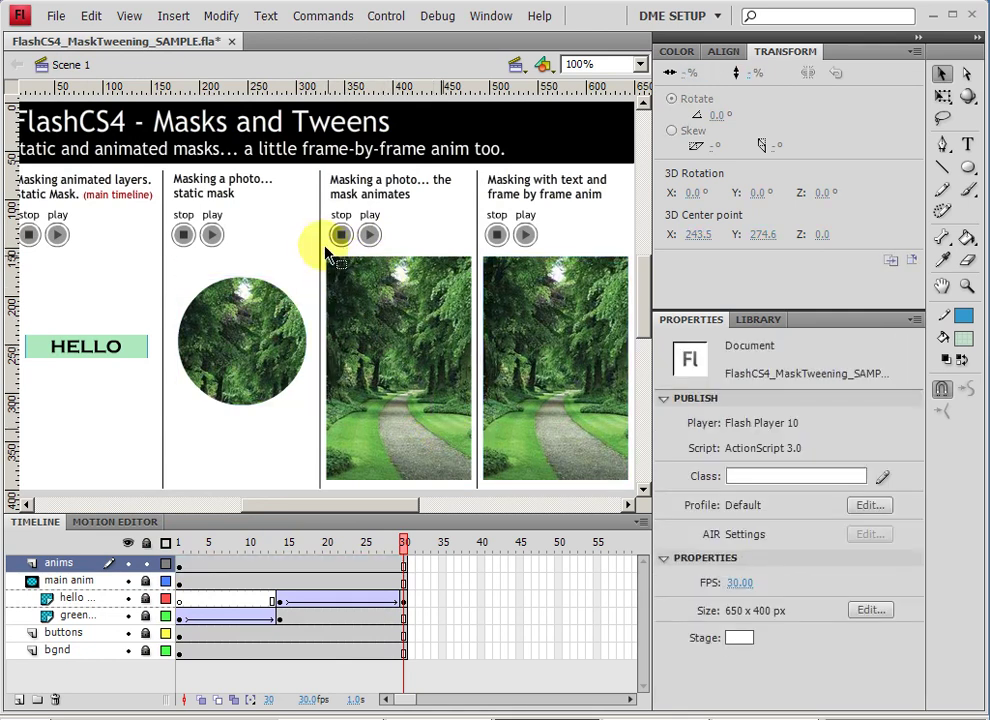
pyautogui.moveTo(323, 252); pyautogui.dragTo(490, 486)
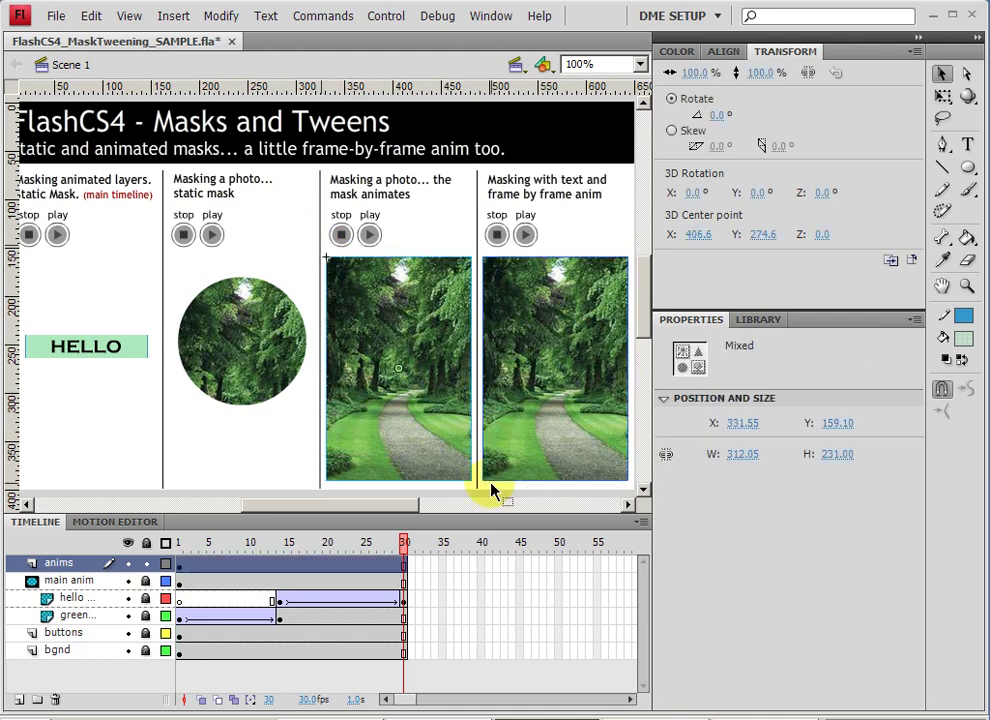
pyautogui.click(343, 272)
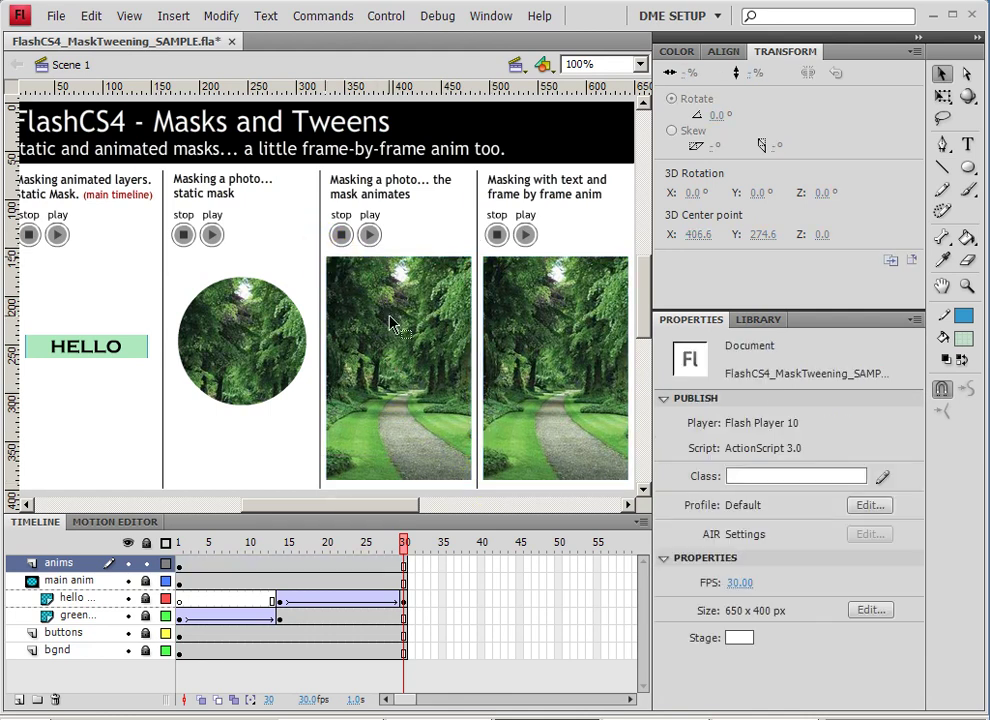
pyautogui.moveTo(380, 350); pyautogui.dragTo(407, 395)
pyautogui.moveTo(375, 335); pyautogui.dragTo(473, 487)
pyautogui.rightClick(355, 290)
pyautogui.click(336, 265)
pyautogui.moveTo(324, 255); pyautogui.dragTo(476, 492)
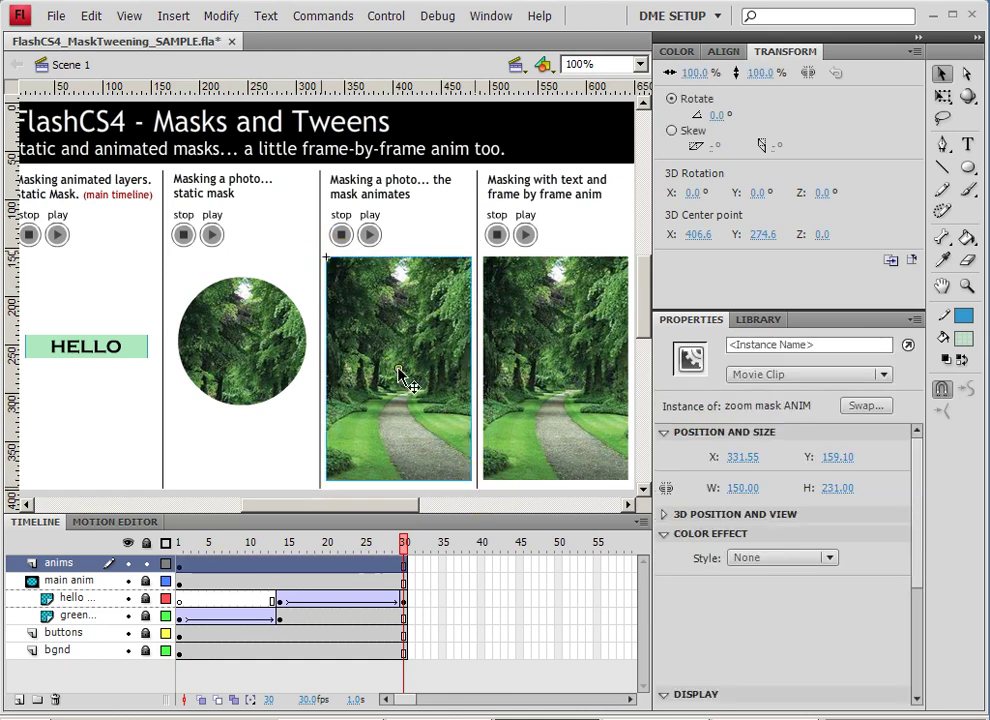
pyautogui.rightClick(402, 378)
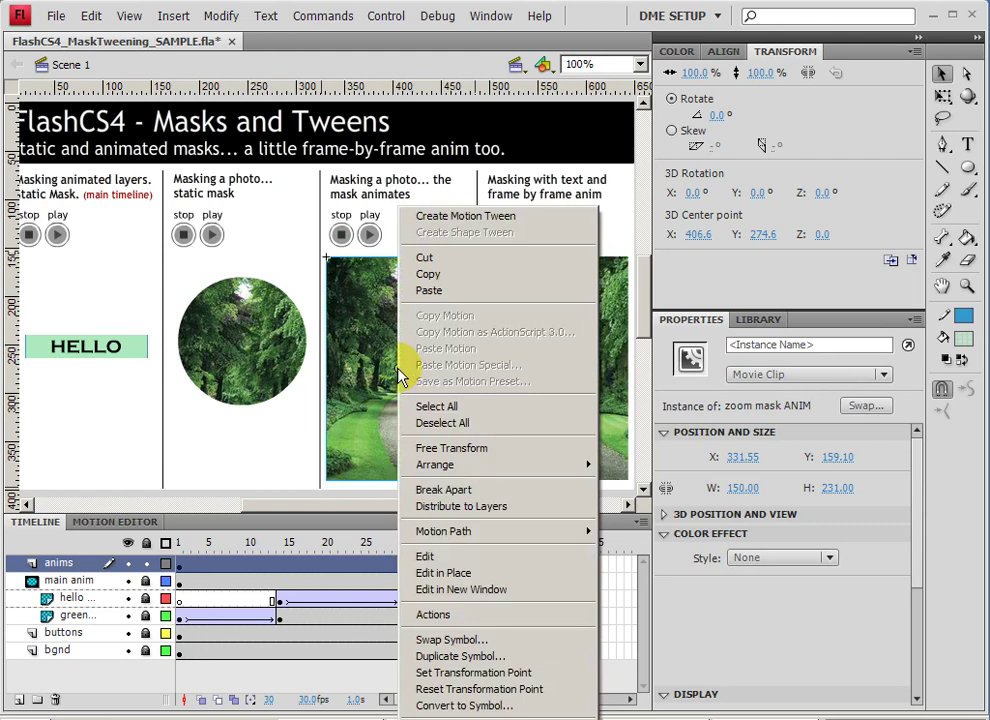
pyautogui.click(472, 574)
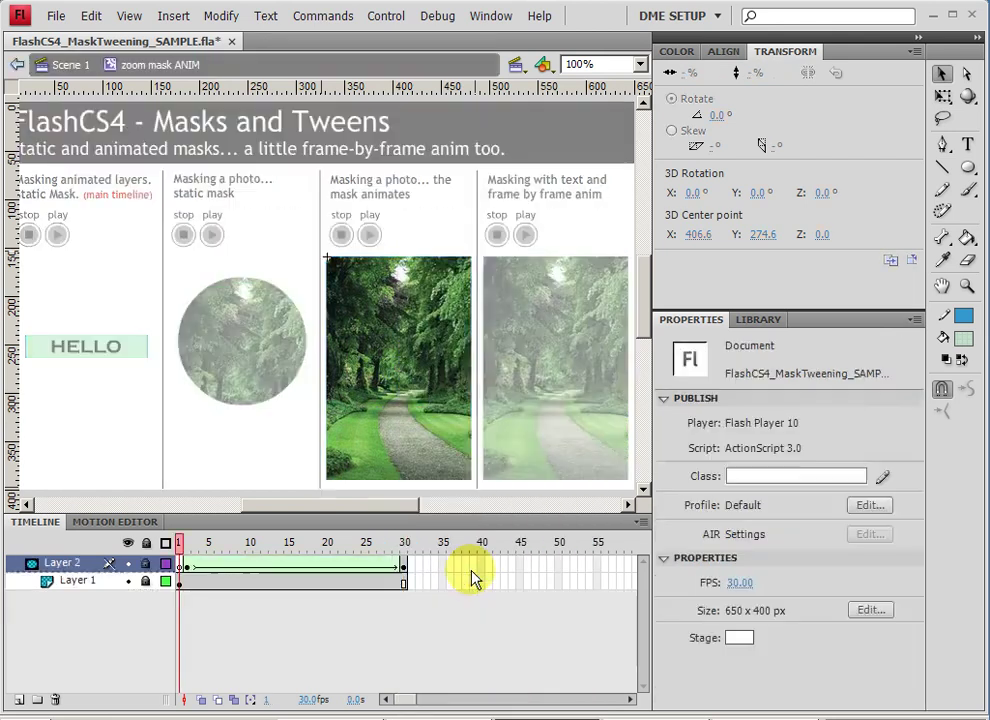
pyautogui.click(179, 567)
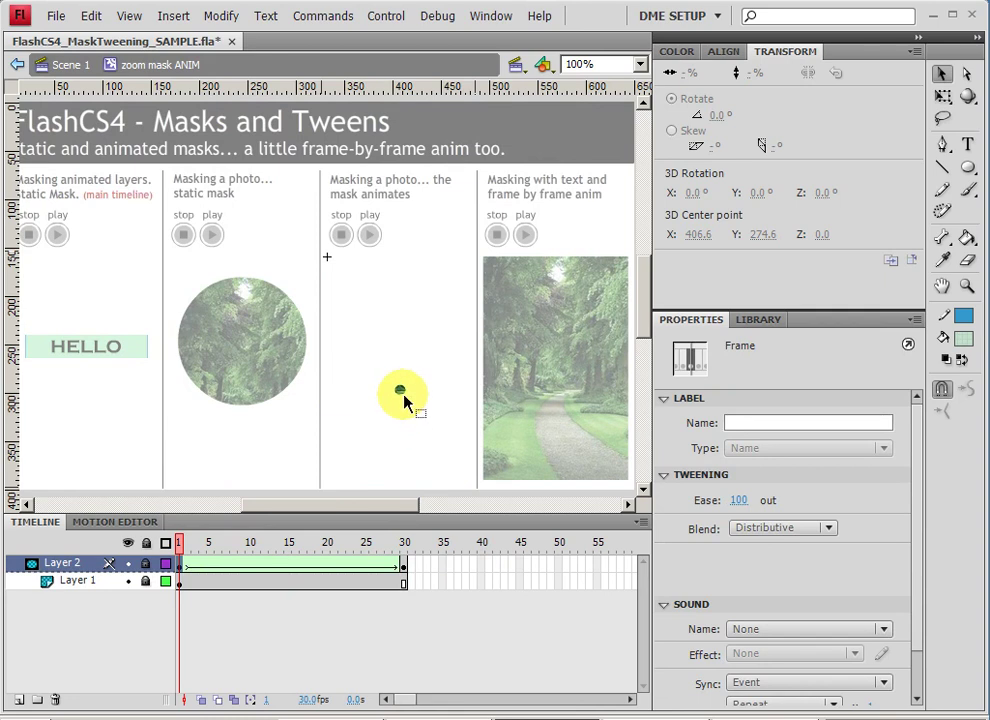
pyautogui.click(403, 399)
pyautogui.moveTo(181, 543); pyautogui.dragTo(159, 497)
pyautogui.click(66, 62)
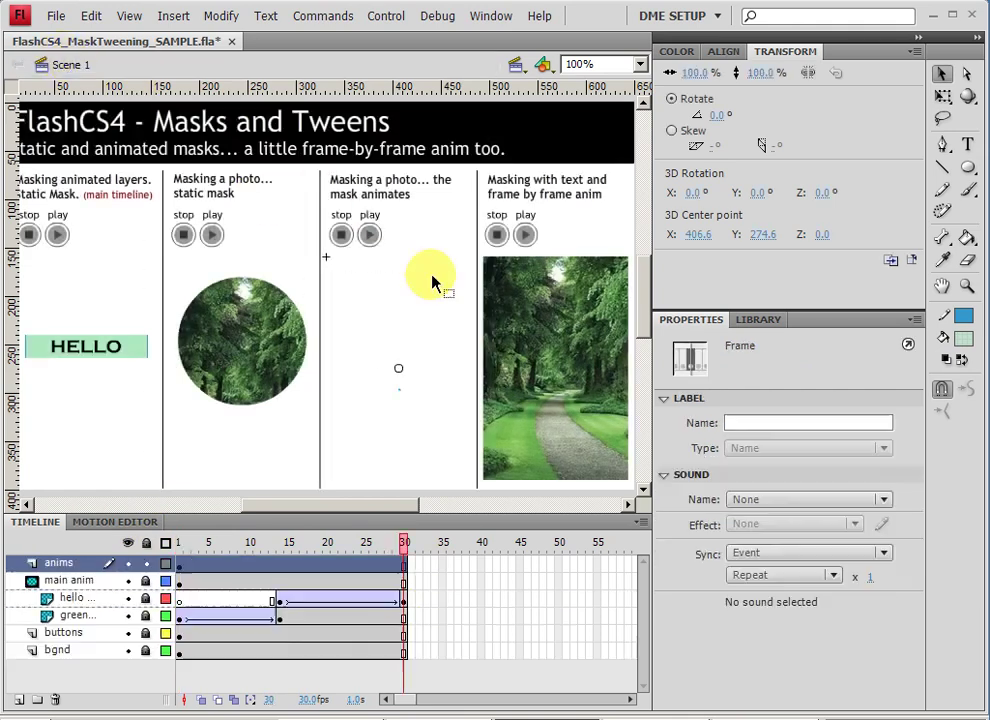
pyautogui.click(399, 397)
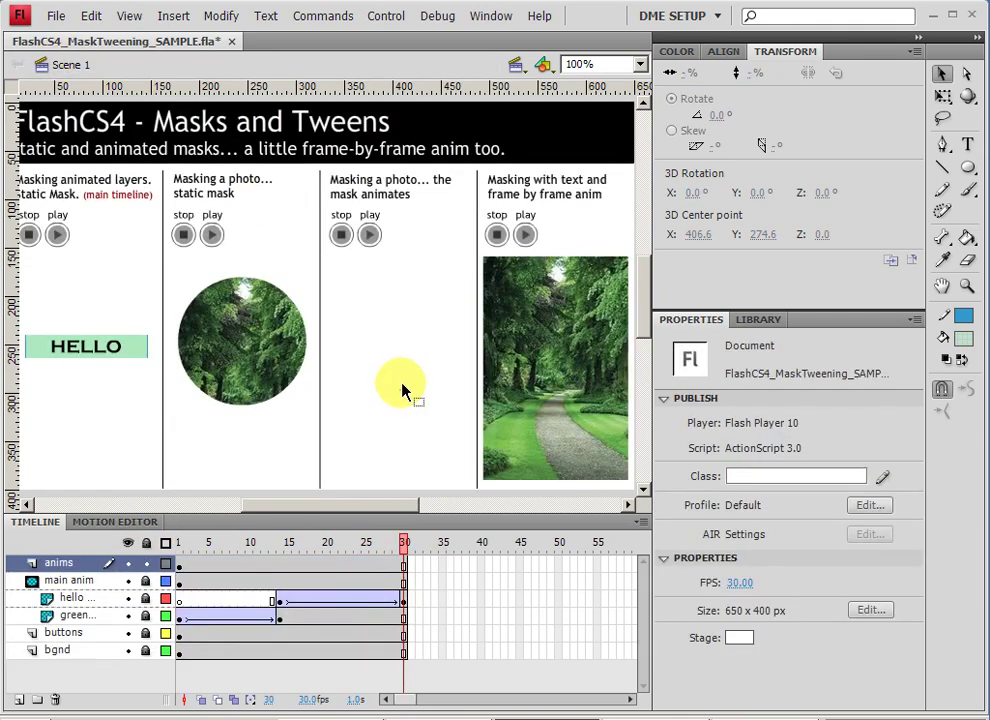
# Step: Convert the fourth panel's forest photo into a Movie Clip symbol named 'text ANIM'
pyautogui.click(548, 327)
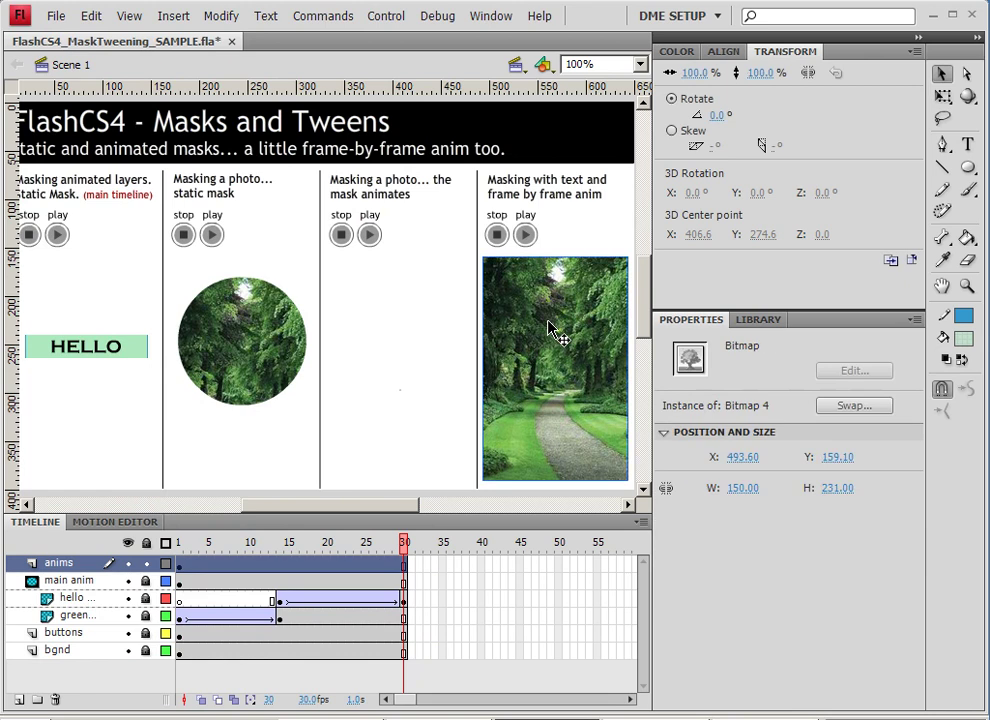
pyautogui.moveTo(548, 327); pyautogui.dragTo(452, 295)
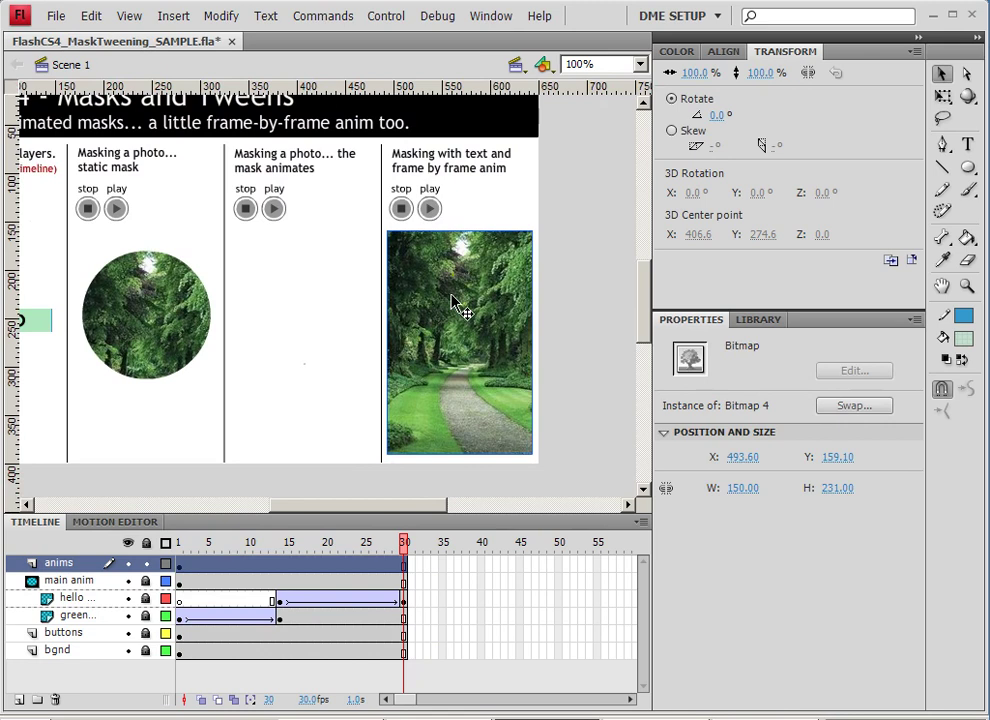
pyautogui.rightClick(452, 302)
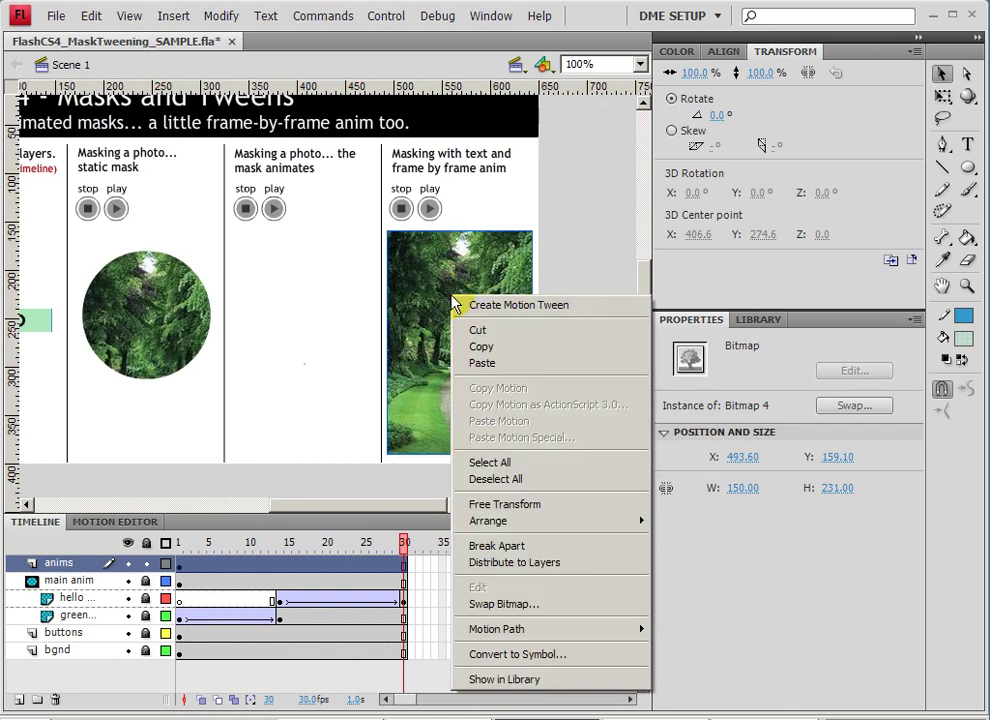
pyautogui.click(515, 655)
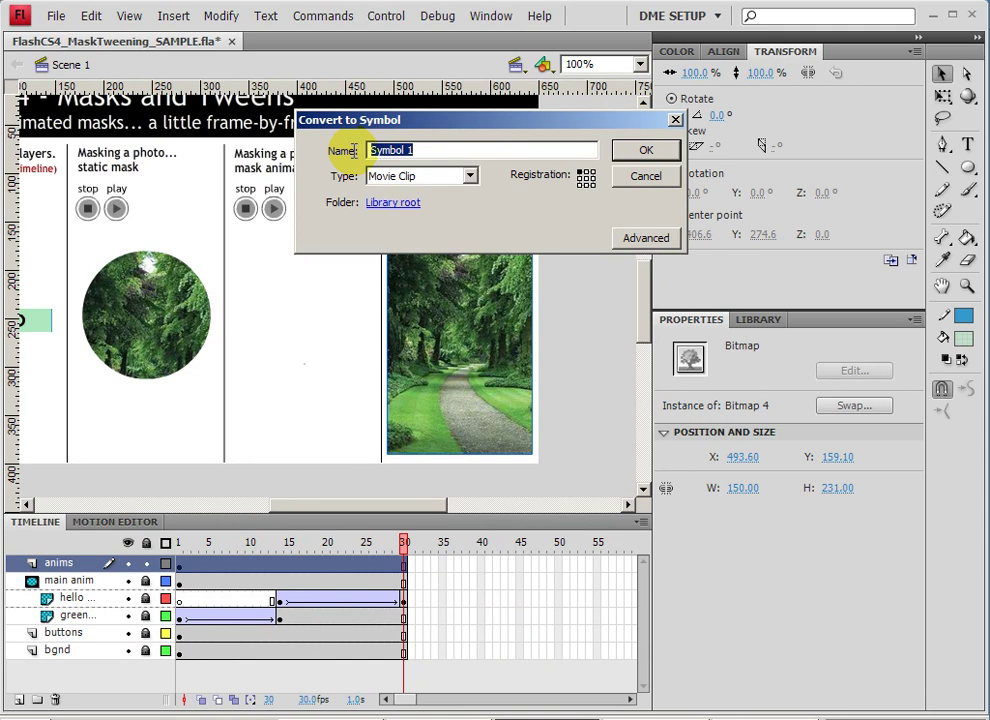
pyautogui.write('text ANIM')
pyautogui.press('Return')
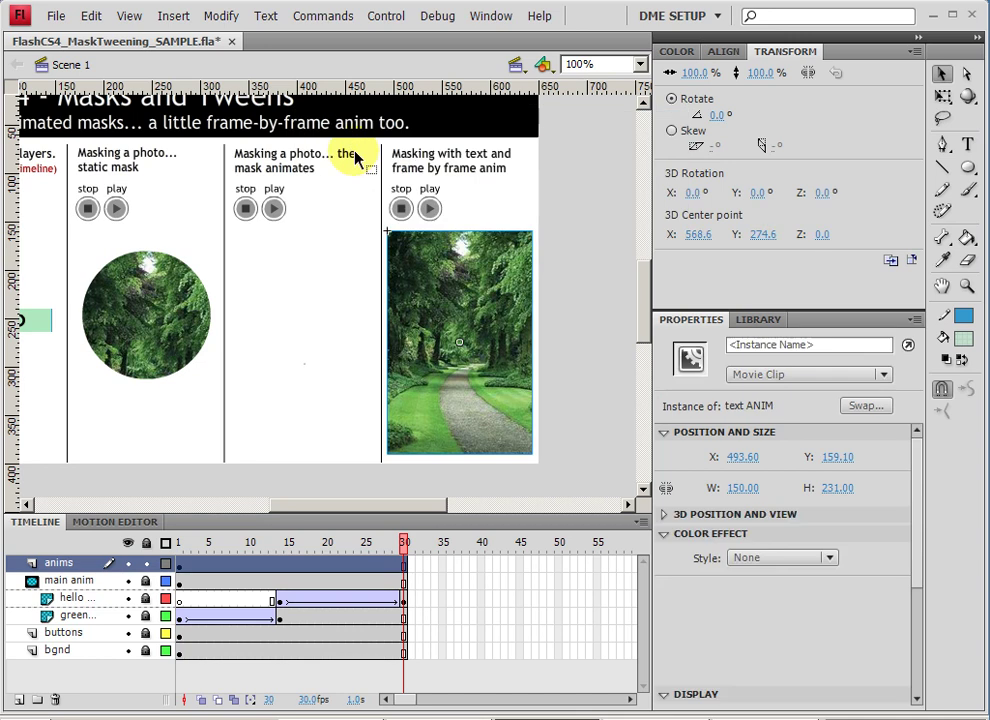
# Step: Inside the text ANIM clip, add Layer 2 and type static text 'PATH' on the forest photo
pyautogui.doubleClick(466, 327)
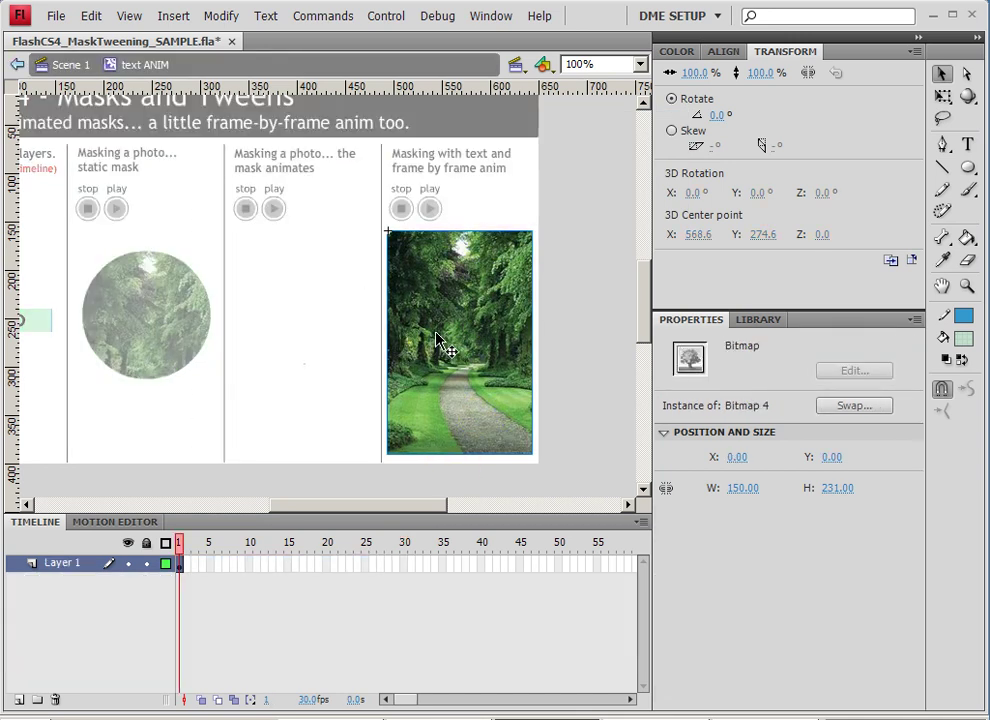
pyautogui.click(967, 146)
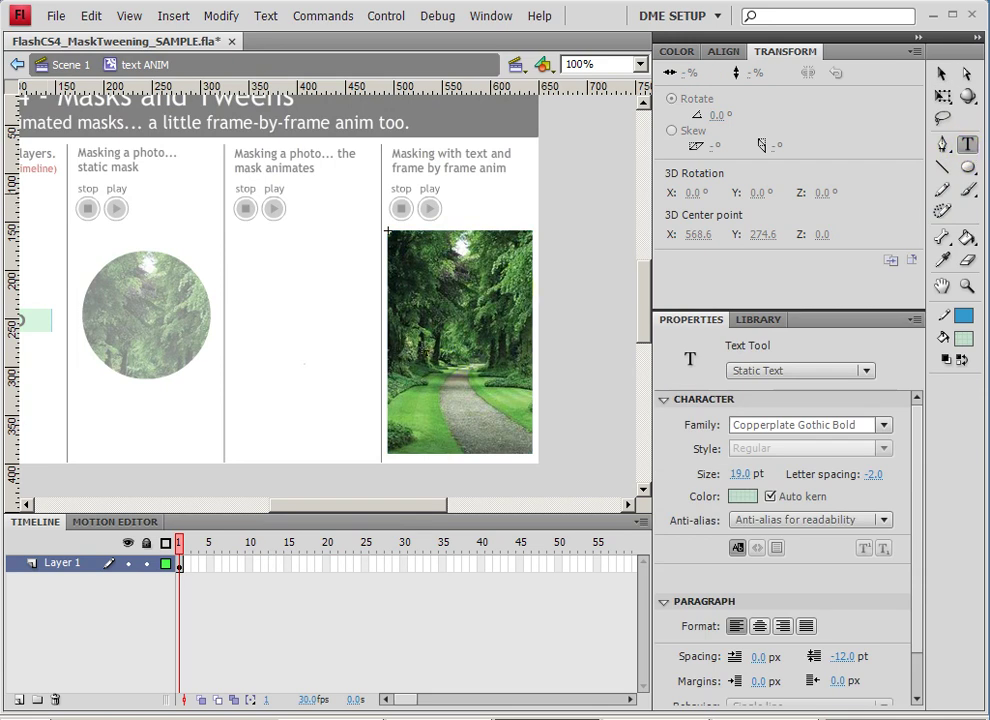
pyautogui.click(18, 699)
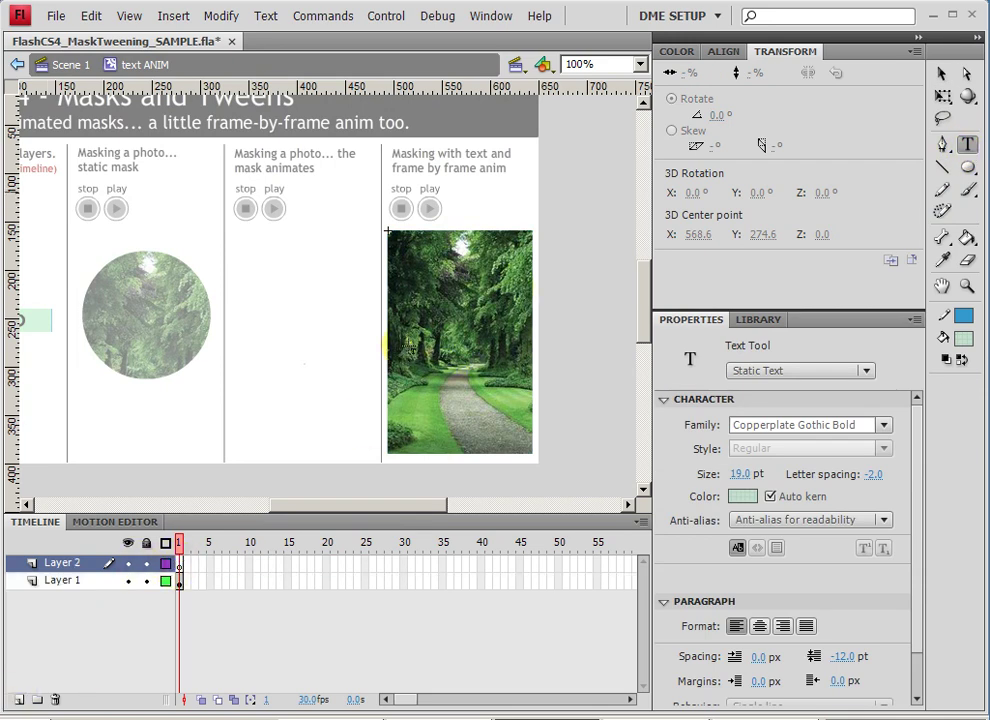
pyautogui.click(409, 330)
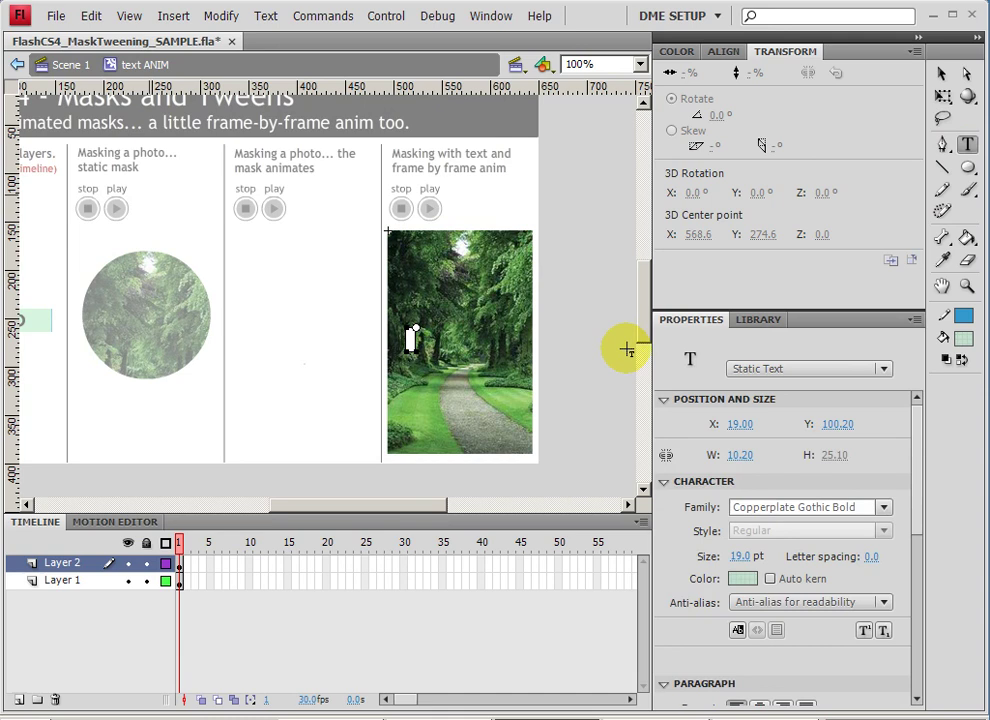
pyautogui.write('TM')
pyautogui.press('BackSpace')
pyautogui.write('PATH')
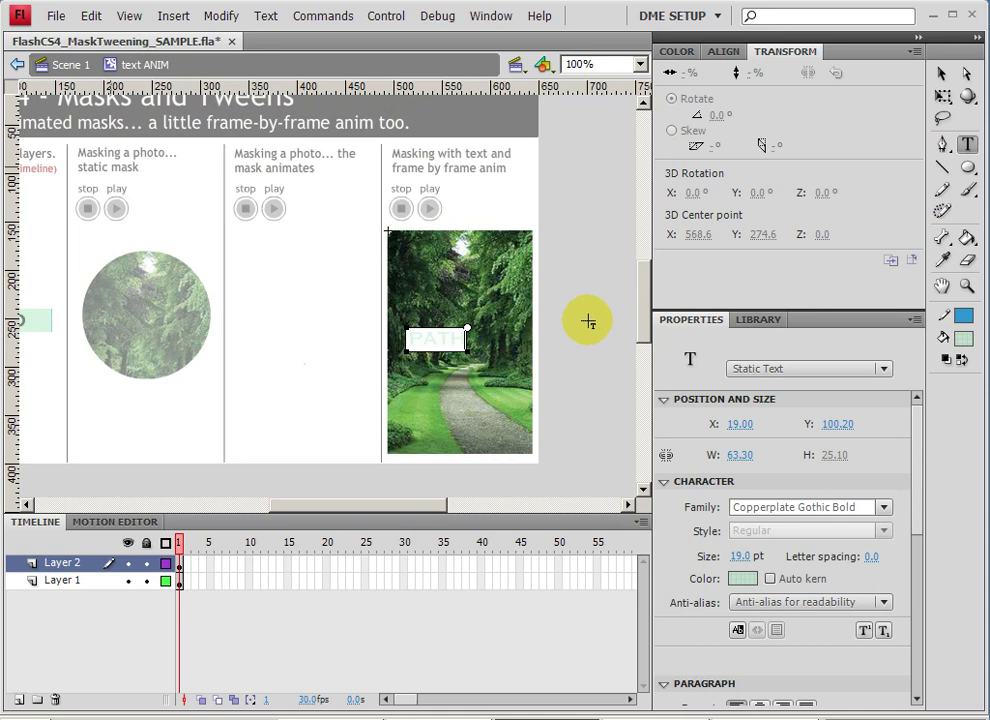
# Step: Restyle PATH in Franklin Gothic Heavy at 48 pt in a light, semi-transparent colour
pyautogui.hotkey('ctrl', 'a')
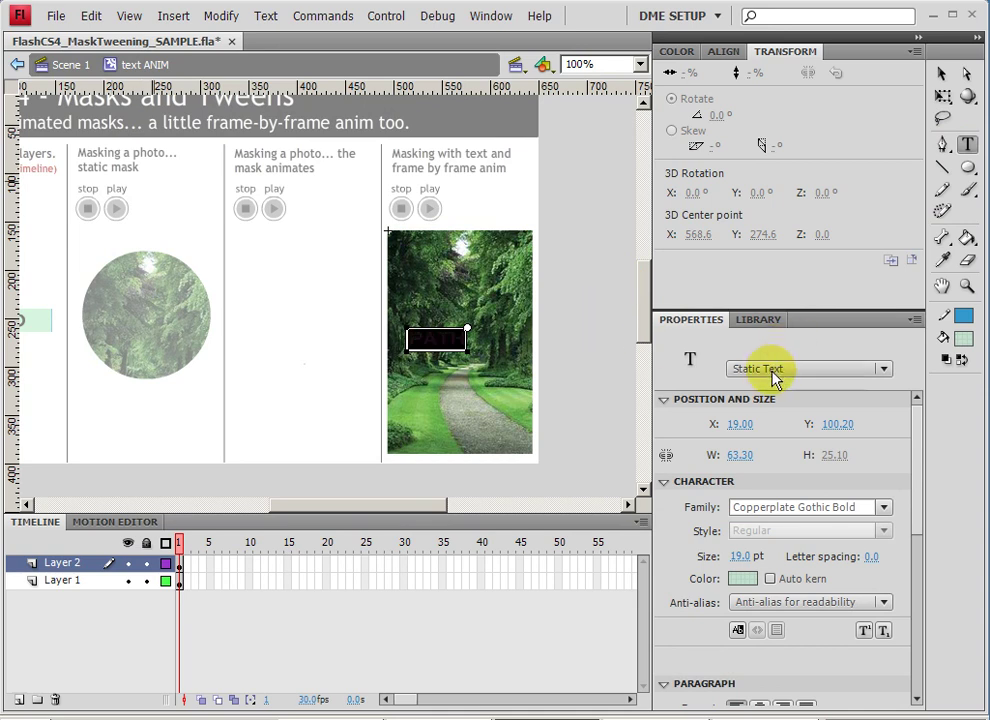
pyautogui.click(883, 507)
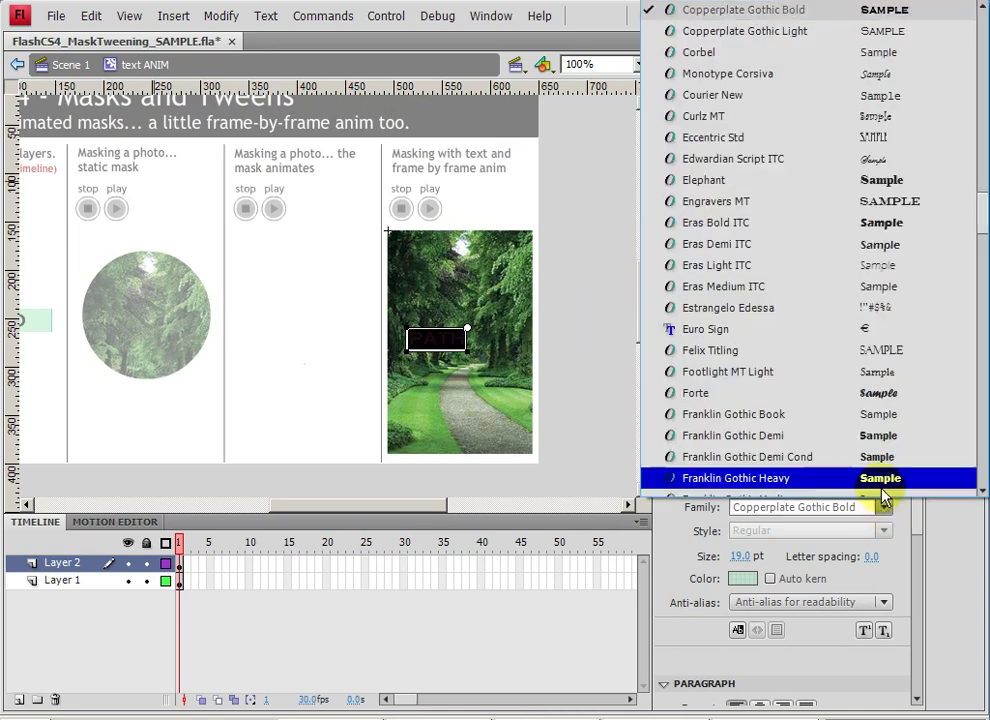
pyautogui.click(736, 478)
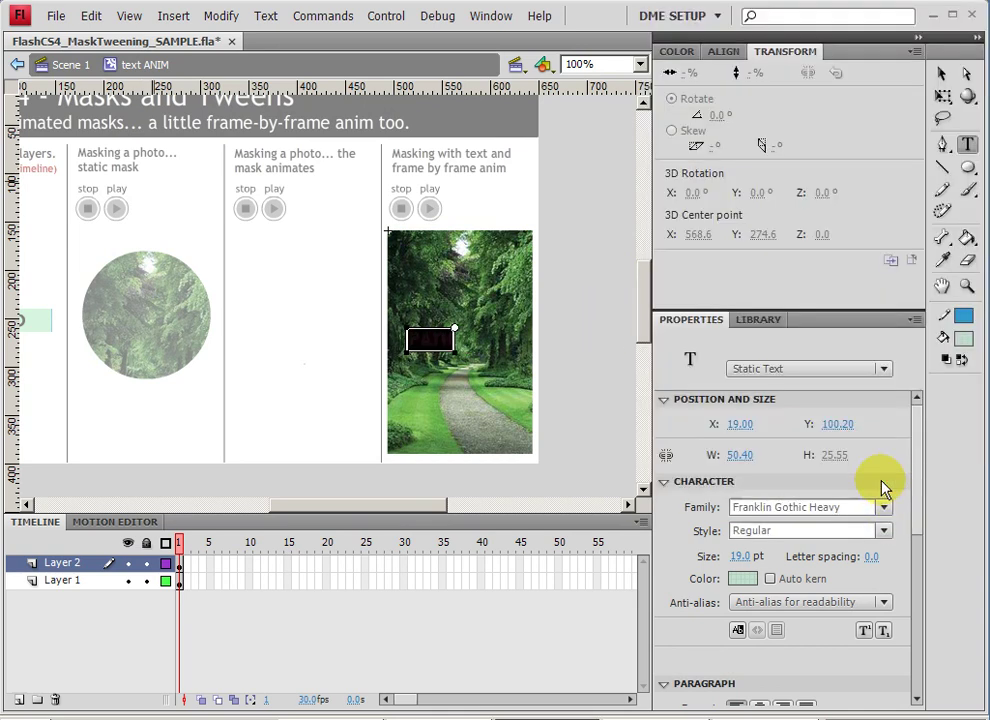
pyautogui.click(743, 578)
pyautogui.click(705, 447)
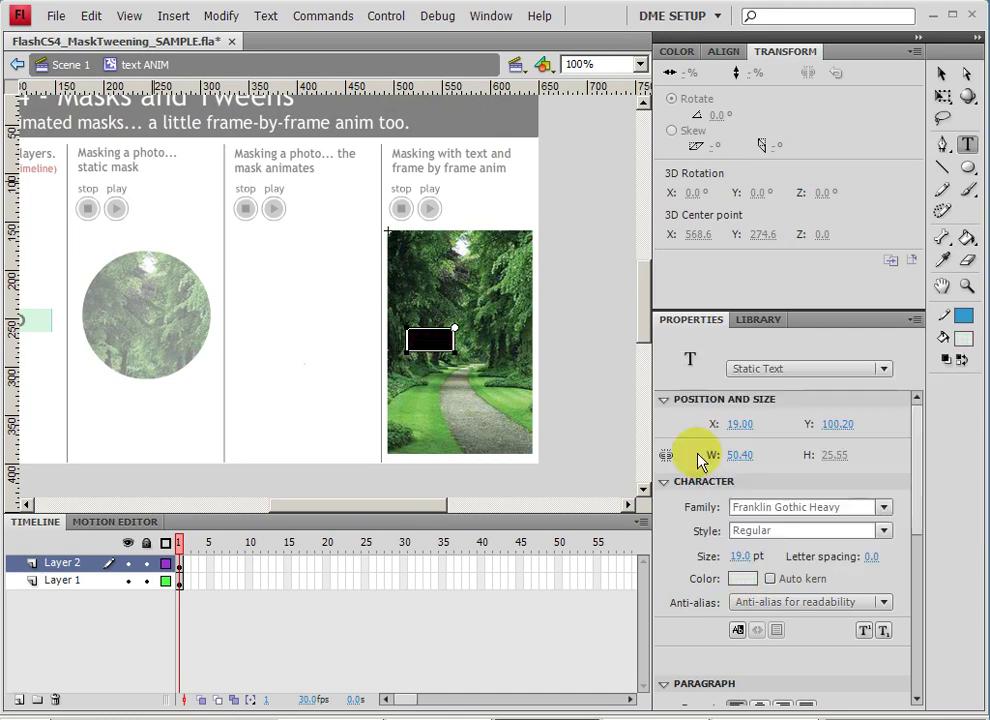
pyautogui.moveTo(749, 556); pyautogui.dragTo(765, 558)
pyautogui.click(743, 578)
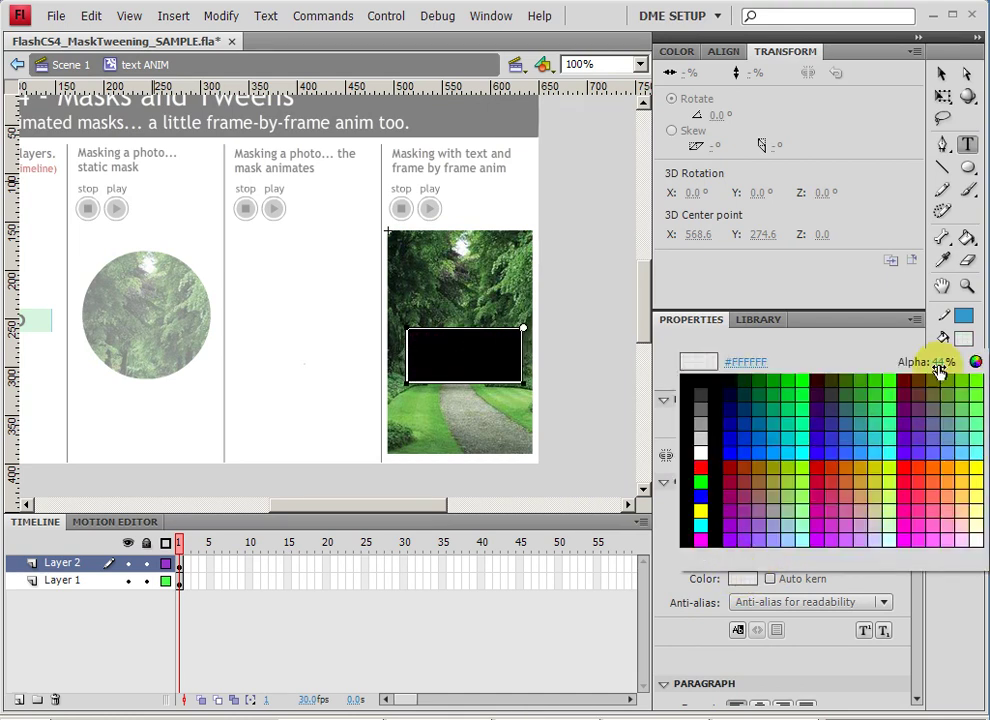
pyautogui.moveTo(941, 366); pyautogui.dragTo(975, 360)
pyautogui.click(567, 381)
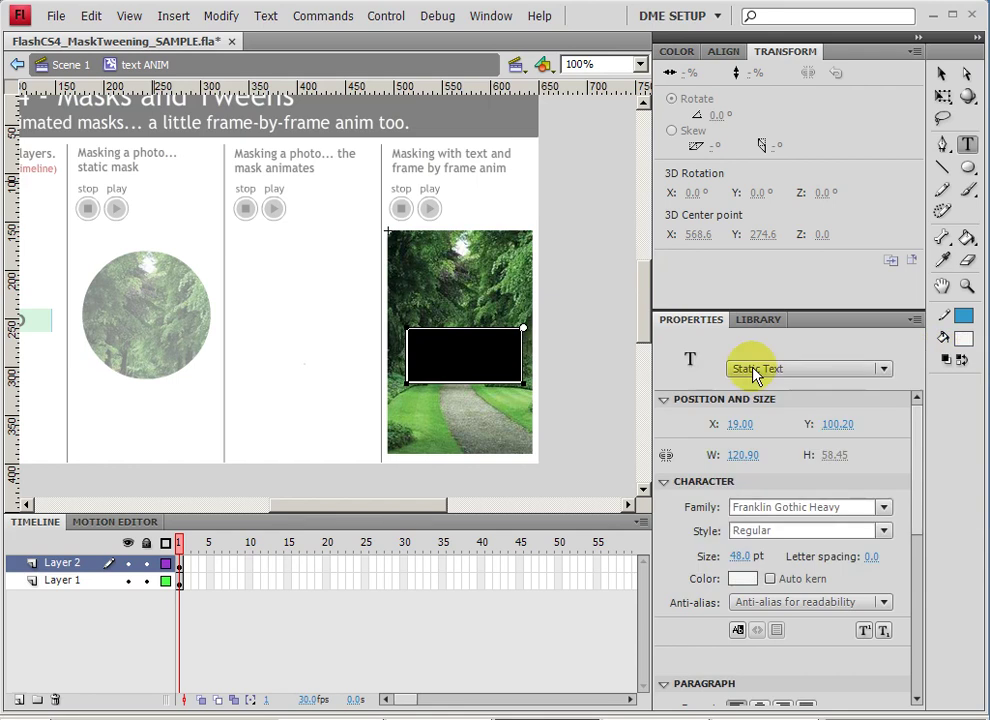
# Step: Move PATH up and left, enlarge it to 61 pt, and set letter spacing to -4.0
pyautogui.click(942, 74)
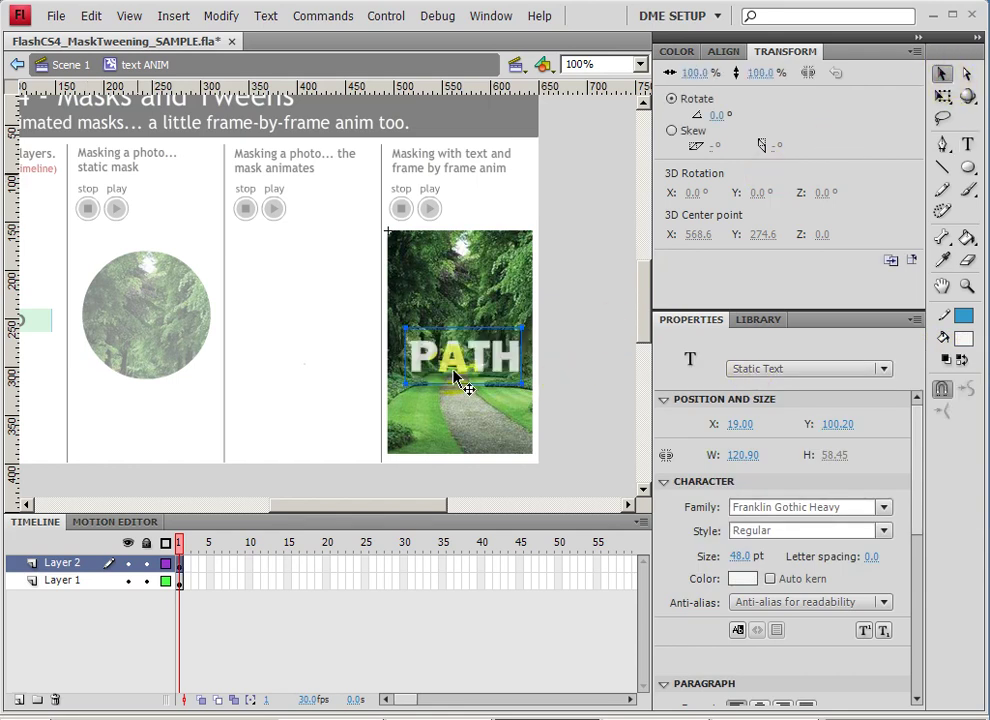
pyautogui.moveTo(460, 370); pyautogui.dragTo(452, 358)
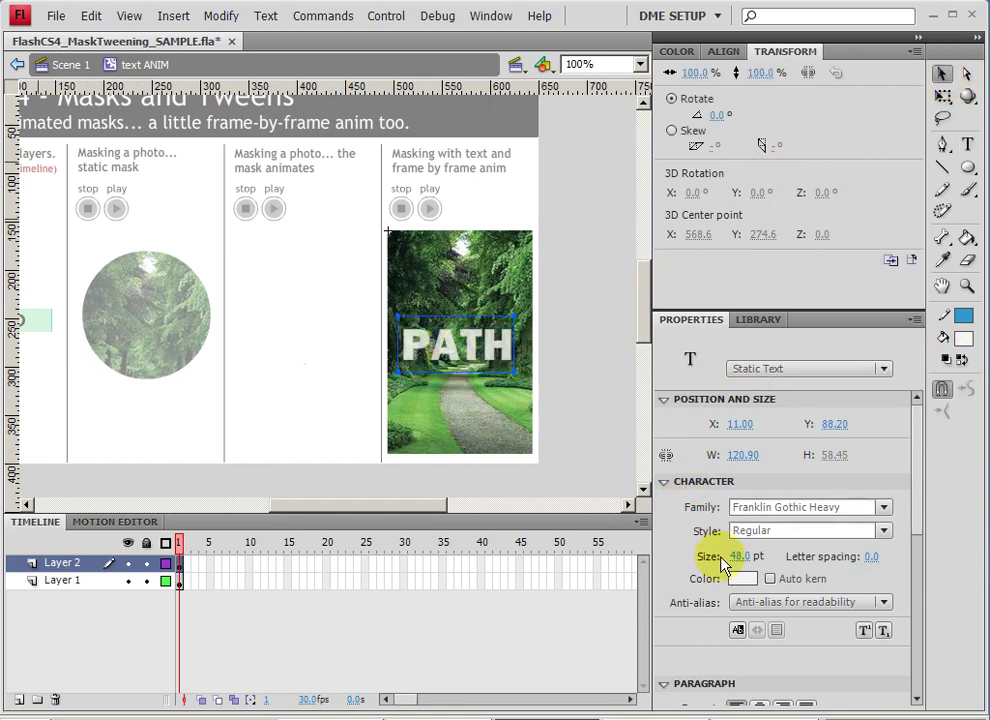
pyautogui.moveTo(733, 562); pyautogui.dragTo(756, 557)
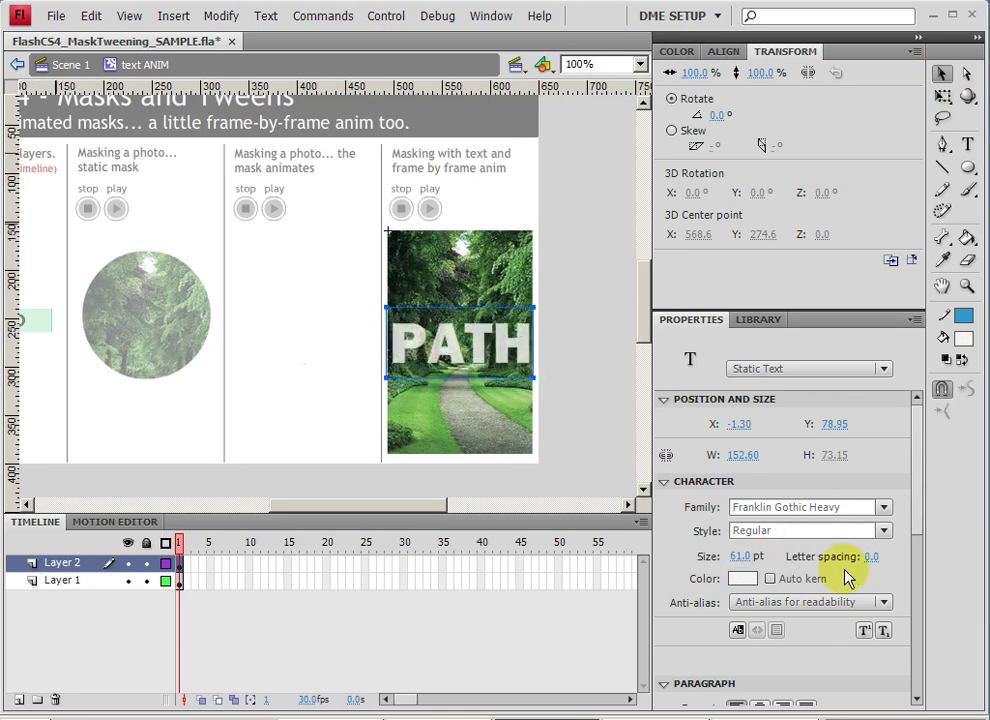
pyautogui.moveTo(870, 560); pyautogui.dragTo(868, 557)
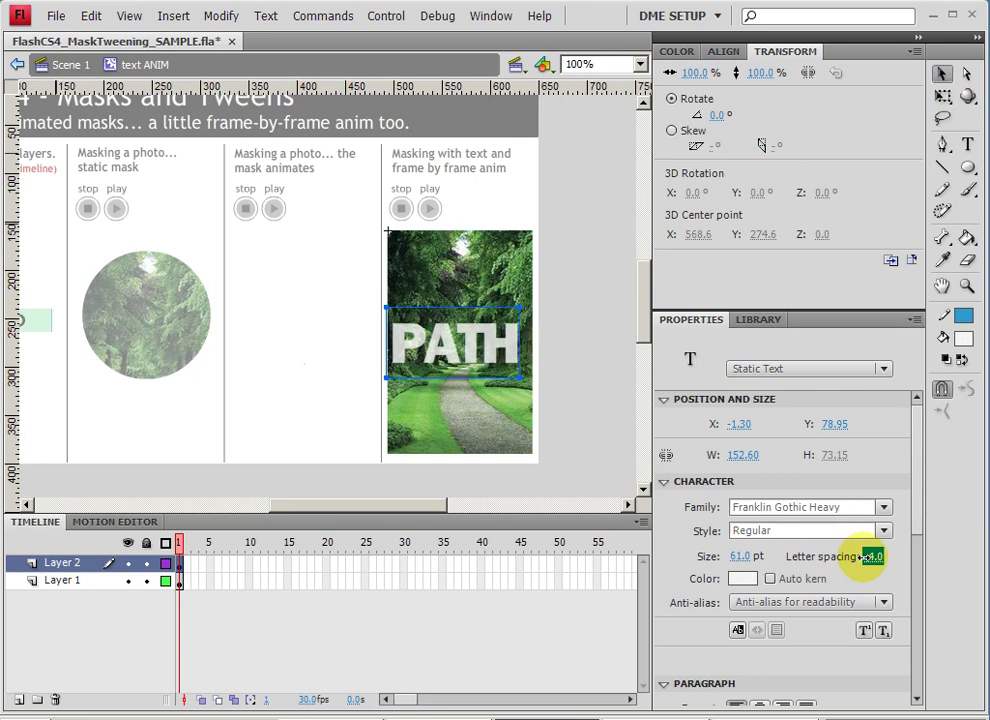
# Step: Turn on Auto kern for the PATH characters, then reselect the text block
pyautogui.doubleClick(473, 351)
pyautogui.click(460, 348)
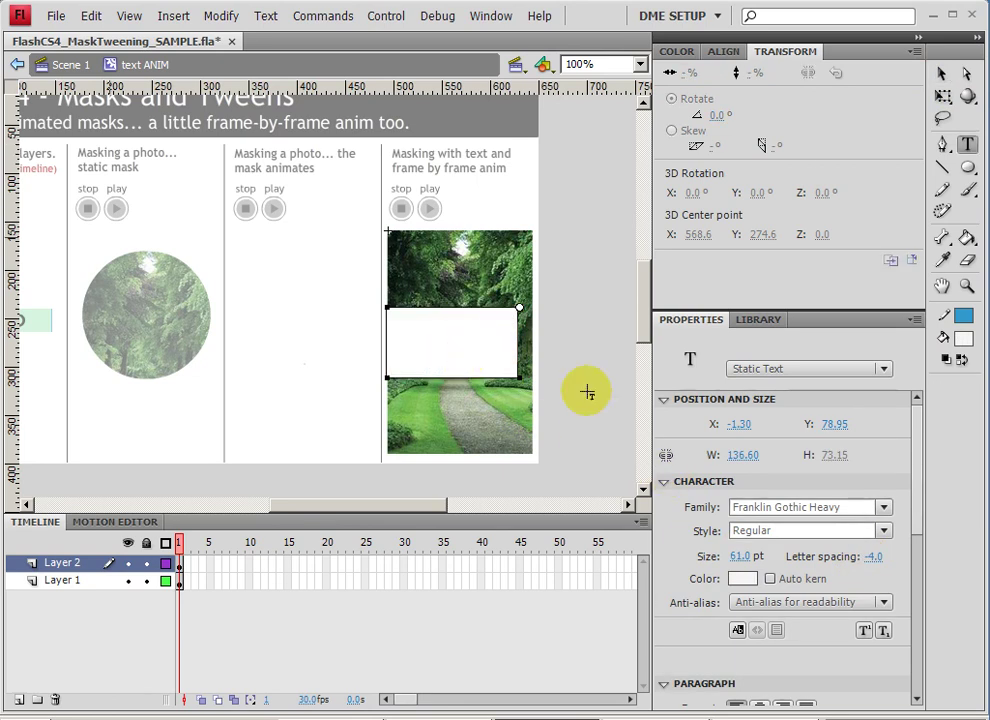
pyautogui.moveTo(396, 347); pyautogui.dragTo(579, 347)
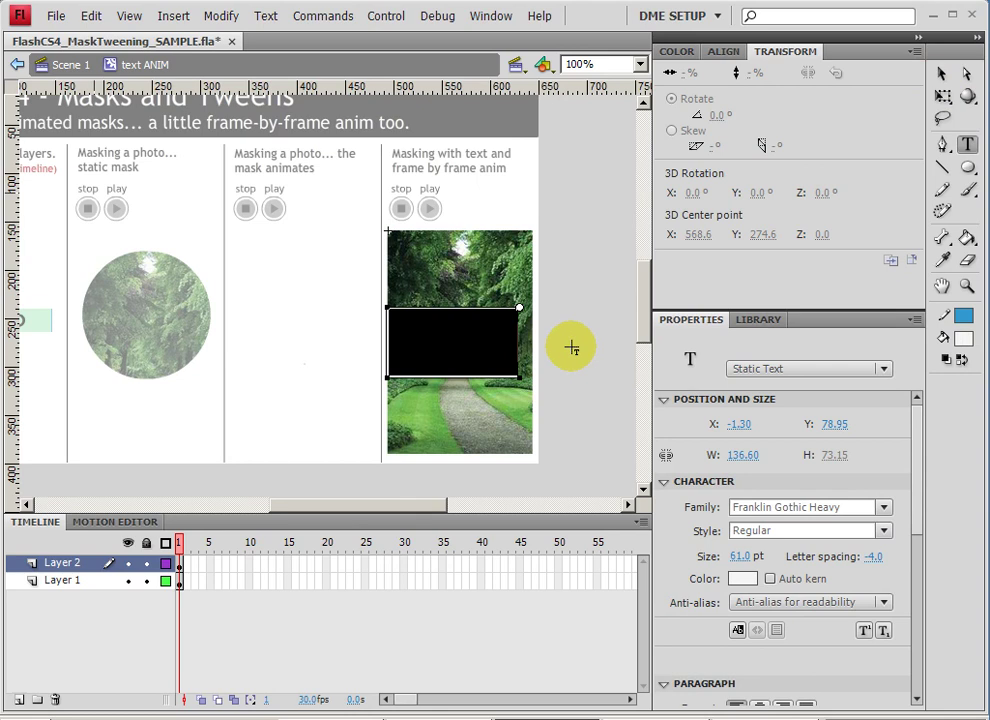
pyautogui.click(433, 347)
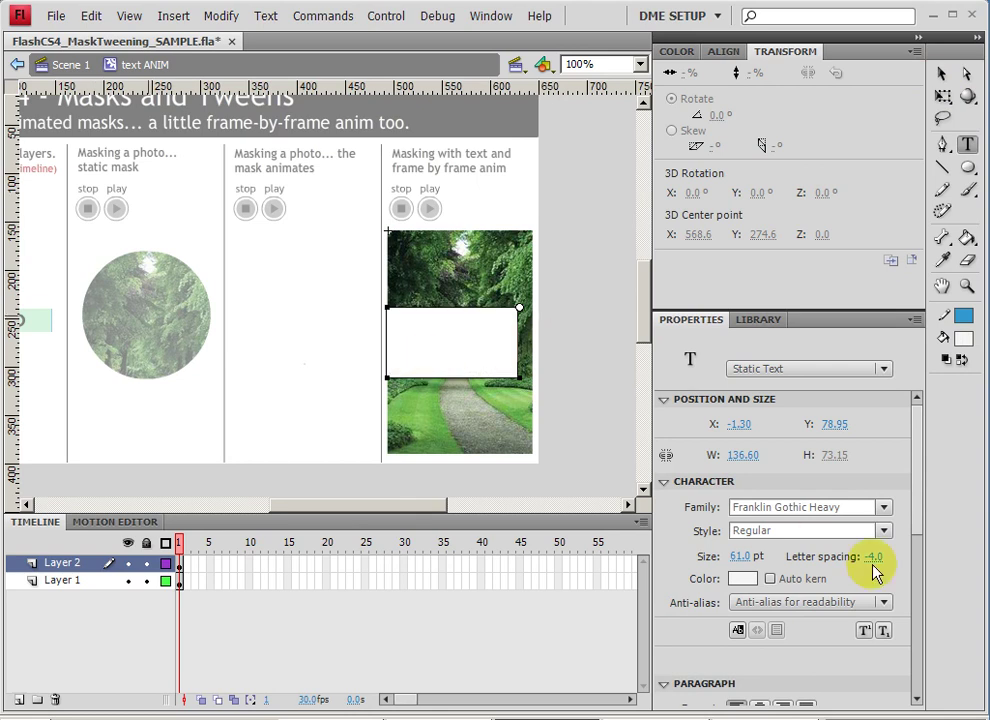
pyautogui.click(770, 578)
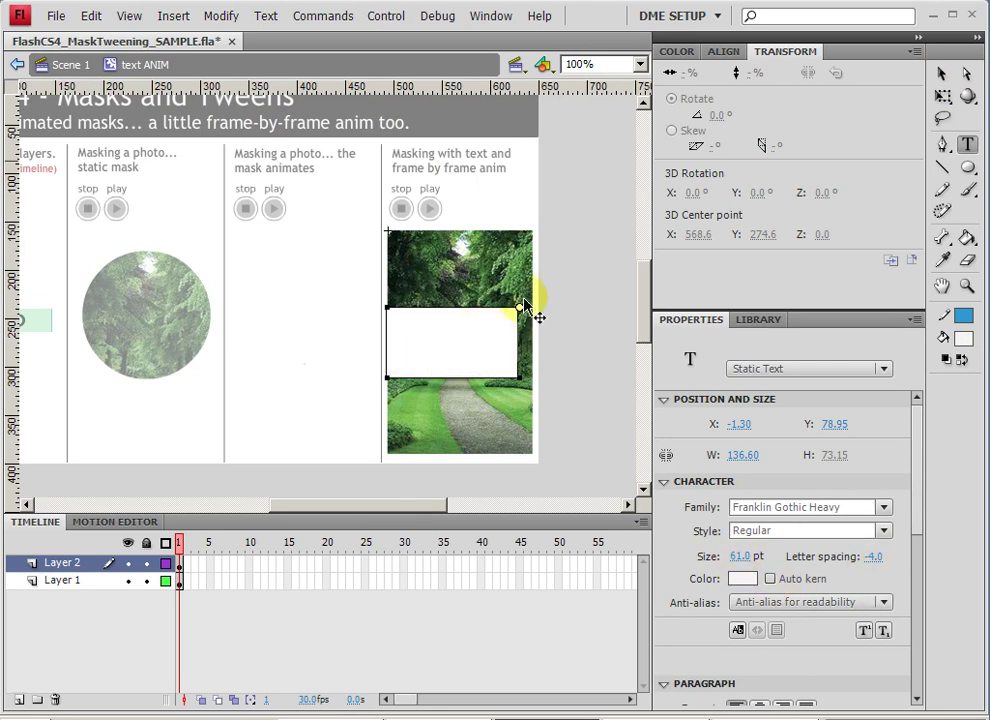
pyautogui.click(563, 287)
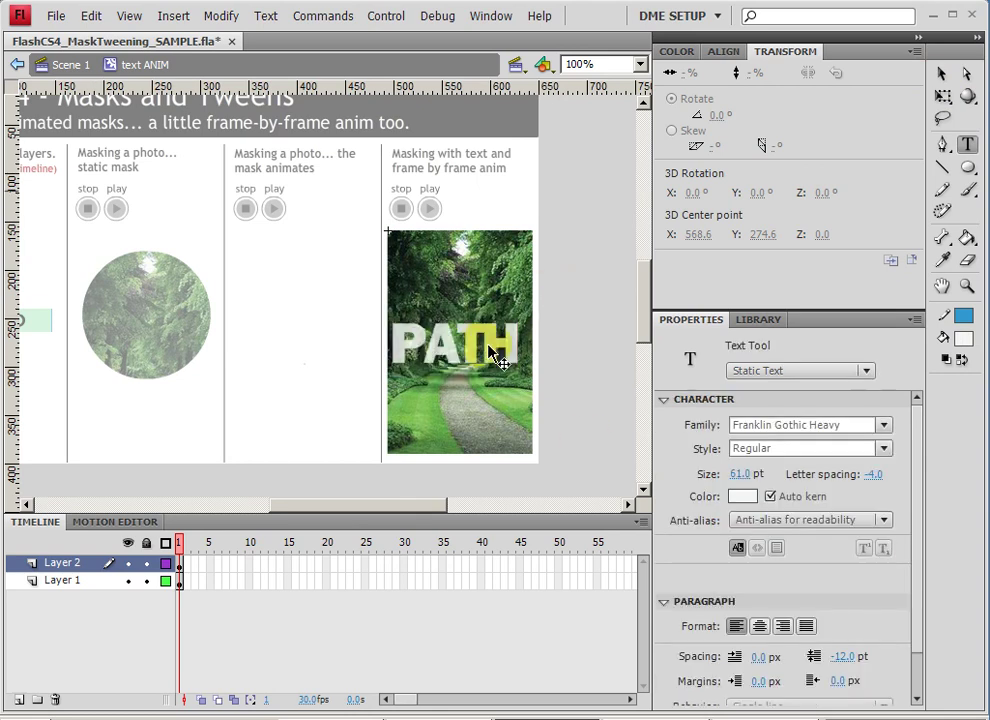
pyautogui.click(506, 356)
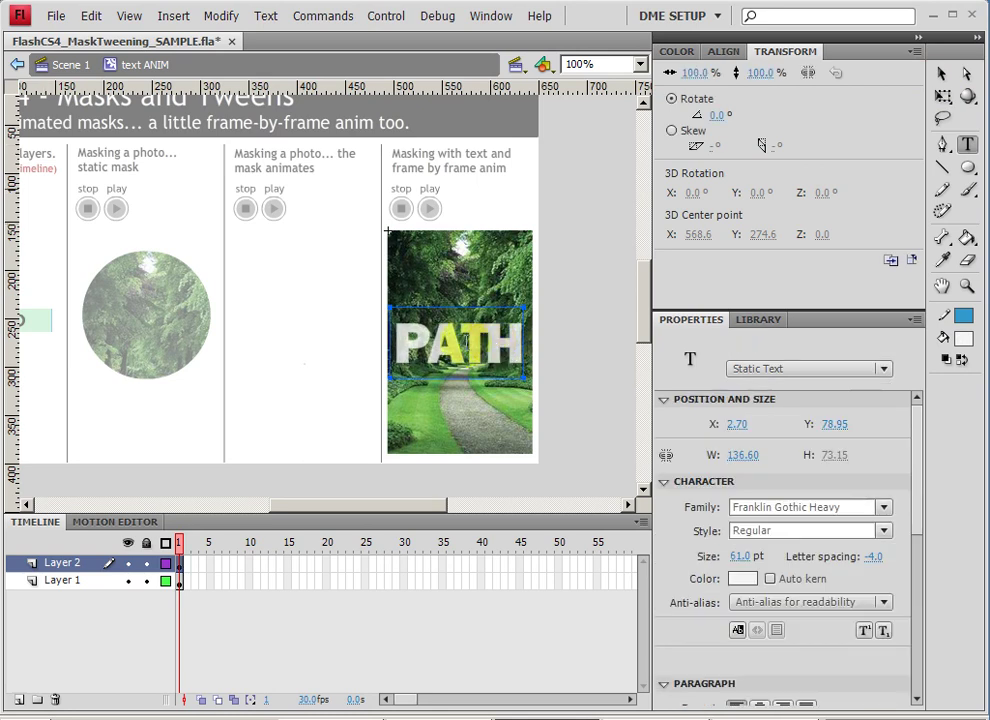
# Step: Temporarily colour PATH blue and tighten its letter pairs with Ctrl+Alt+arrow kerning
pyautogui.moveTo(405, 342); pyautogui.dragTo(535, 356)
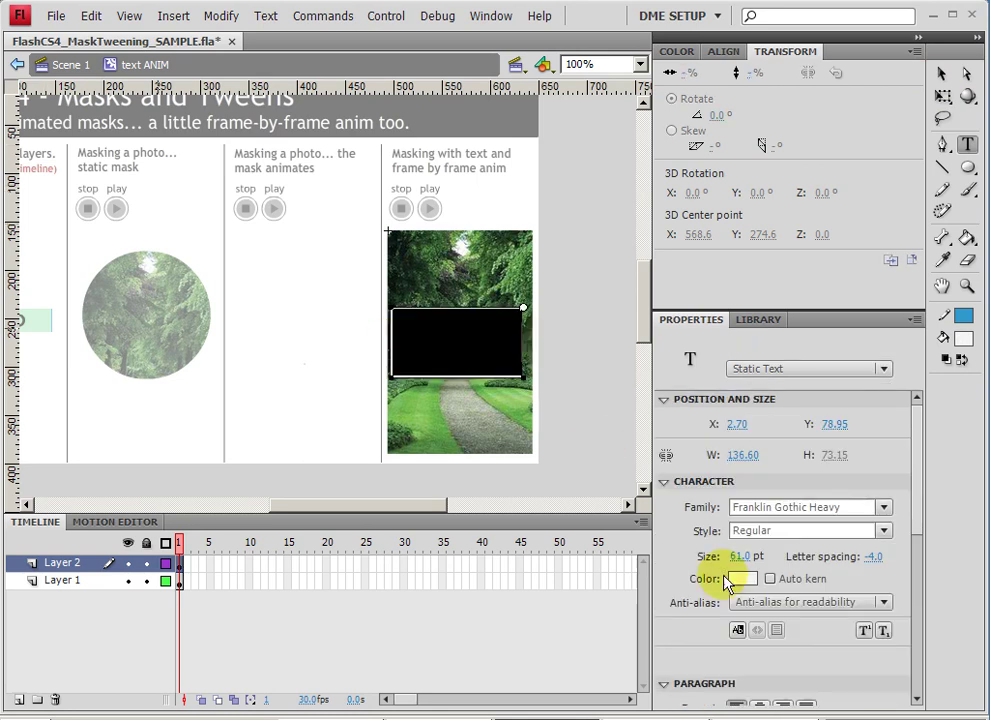
pyautogui.click(745, 578)
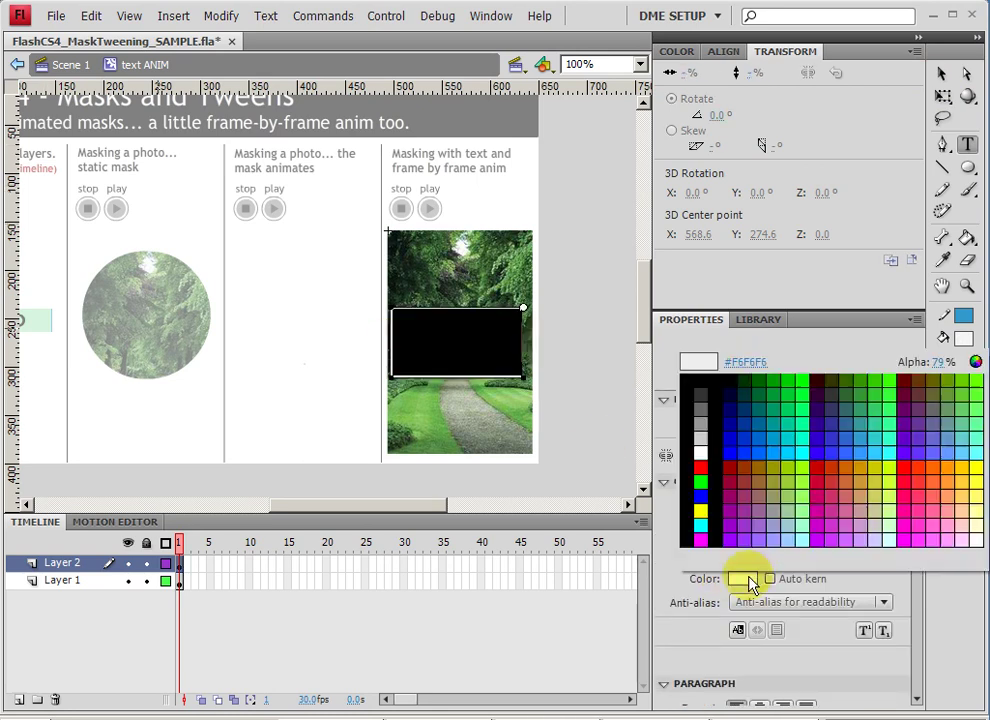
pyautogui.click(731, 432)
pyautogui.click(493, 398)
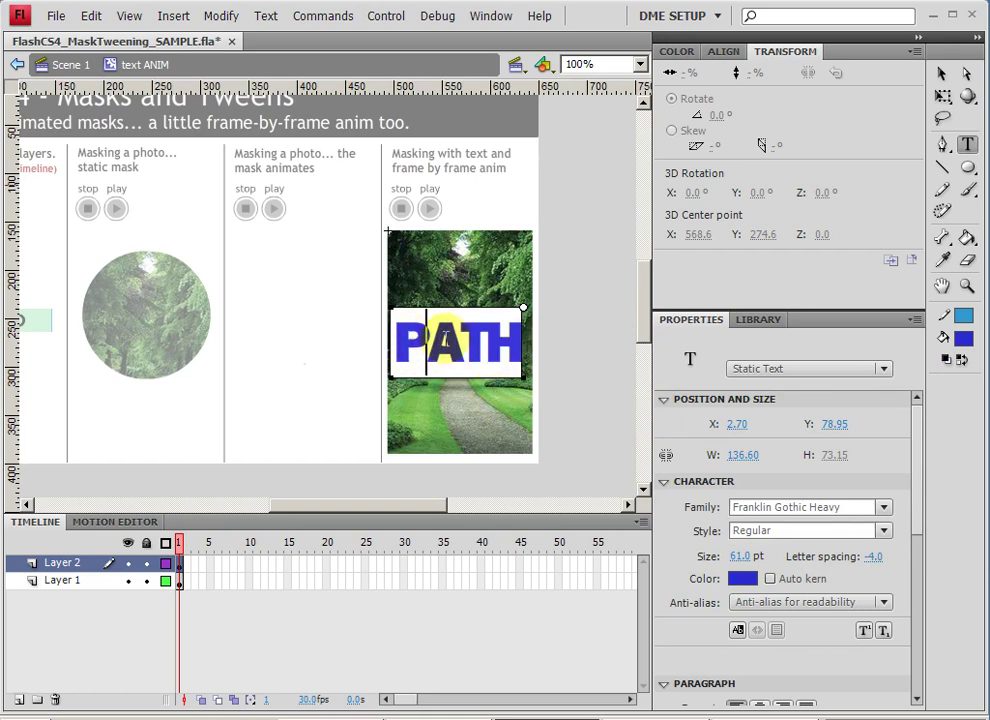
pyautogui.hotkey('ctrl', 'alt', 'Left')
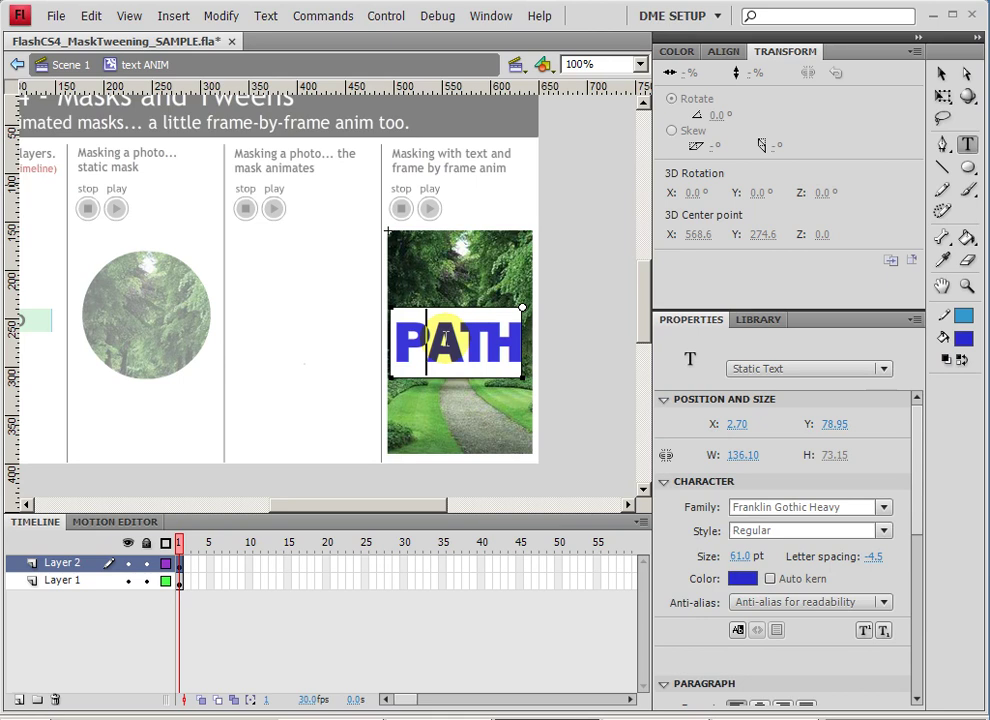
pyautogui.hotkey('ctrl', 'alt', 'Left')
pyautogui.hotkey('ctrl', 'alt', 'Left')
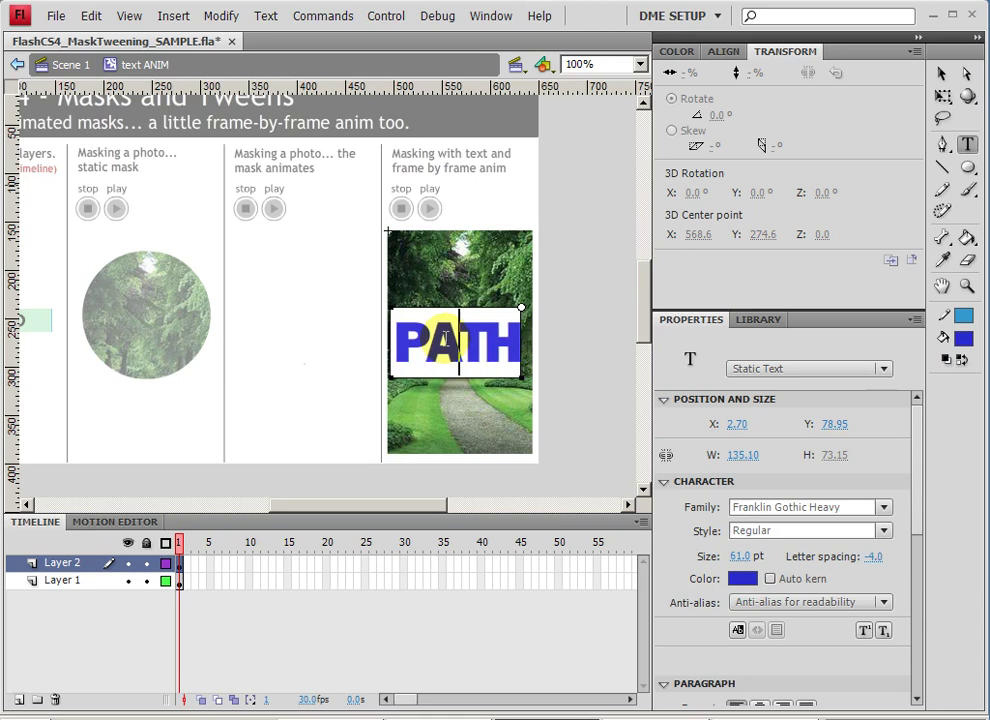
pyautogui.hotkey('ctrl', 'alt', 'Left')
pyautogui.hotkey('ctrl', 'alt', 'Left')
pyautogui.hotkey('ctrl', 'alt', 'Left')
pyautogui.hotkey('ctrl', 'alt', 'Left')
pyautogui.hotkey('ctrl', 'alt', 'Left')
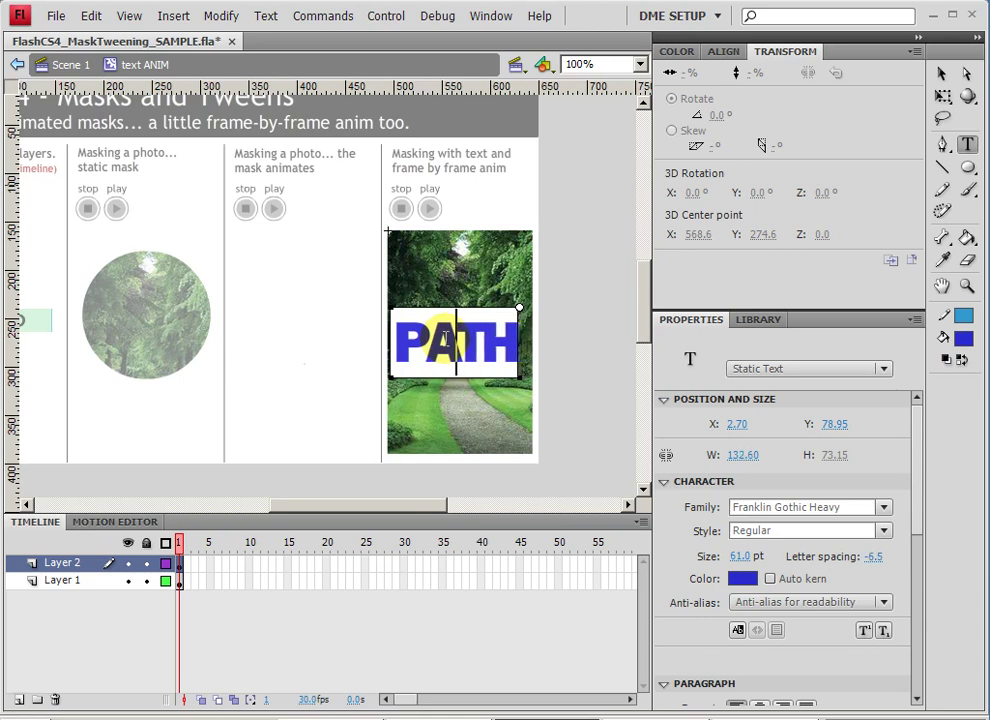
pyautogui.hotkey('ctrl', 'alt', 'Left')
pyautogui.hotkey('ctrl', 'alt', 'Left')
pyautogui.hotkey('ctrl', 'alt', 'Left')
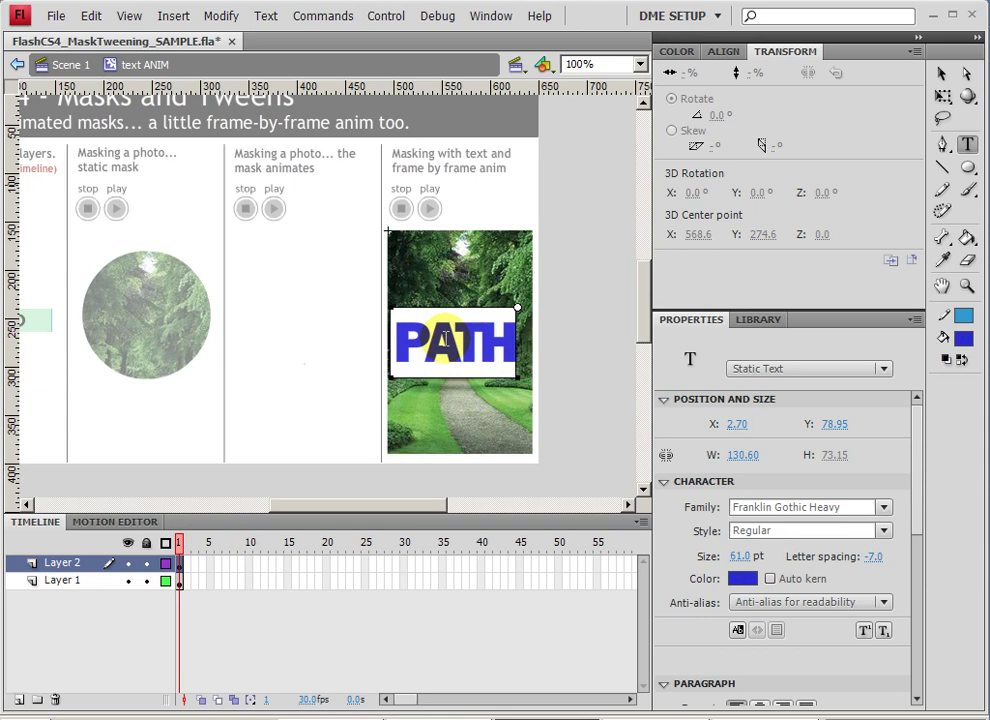
pyautogui.hotkey('ctrl', 'alt', 'Right')
pyautogui.hotkey('ctrl', 'alt', 'Right')
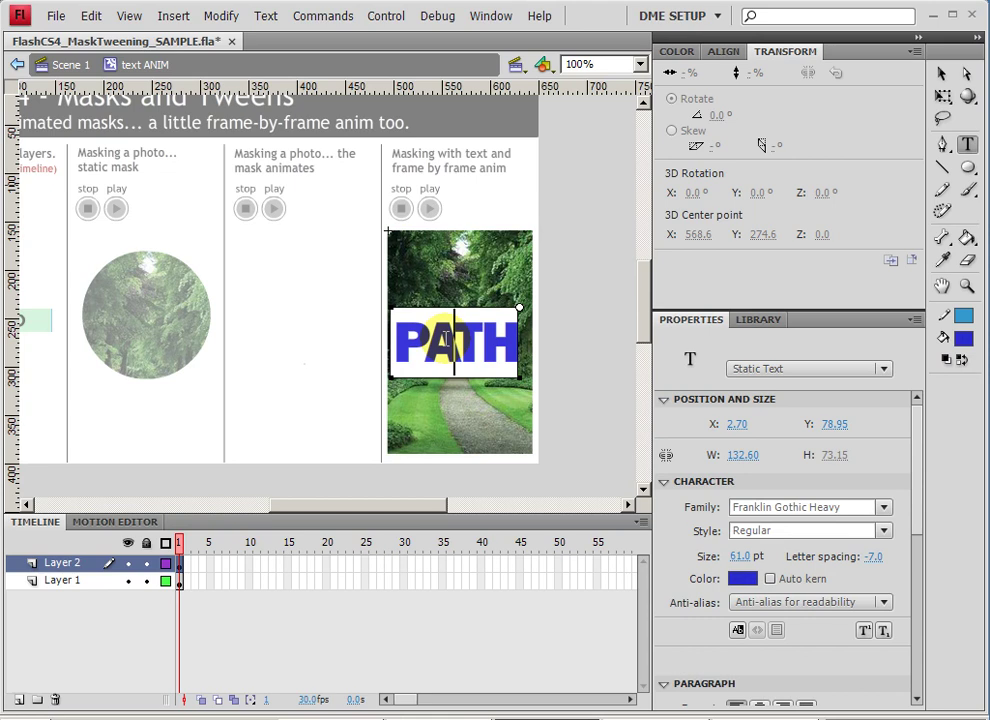
pyautogui.hotkey('ctrl', 'alt', 'Left')
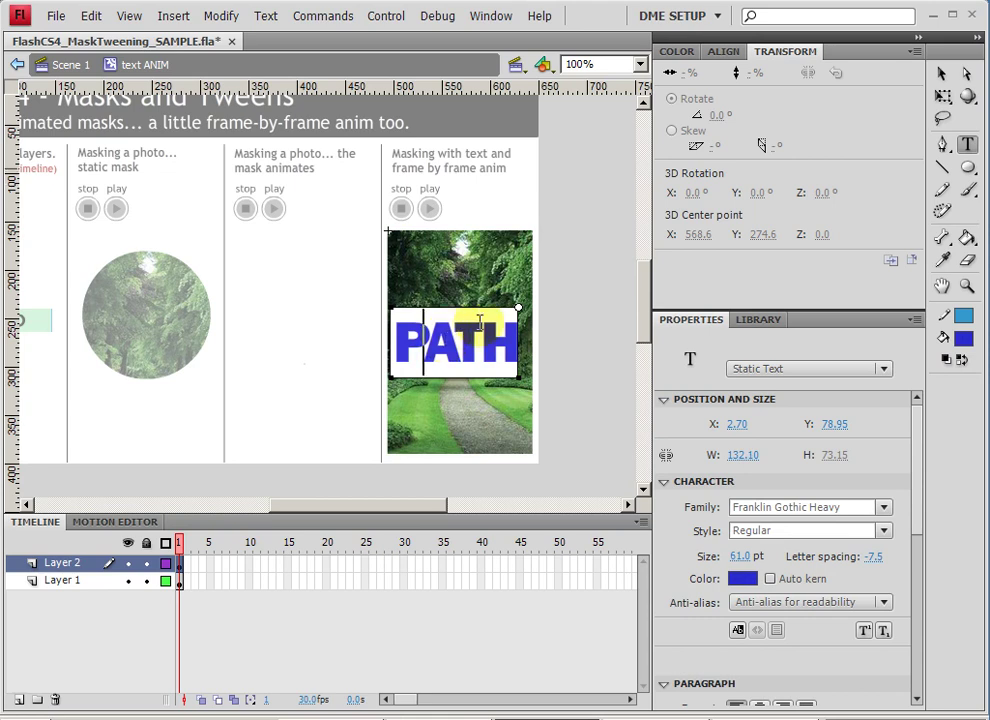
# Step: Enlarge PATH to 69 pt at X -1.50, Y 71.95 and make it pale translucent white
pyautogui.click(942, 72)
pyautogui.press('Right')
pyautogui.press('Right')
pyautogui.press('Right')
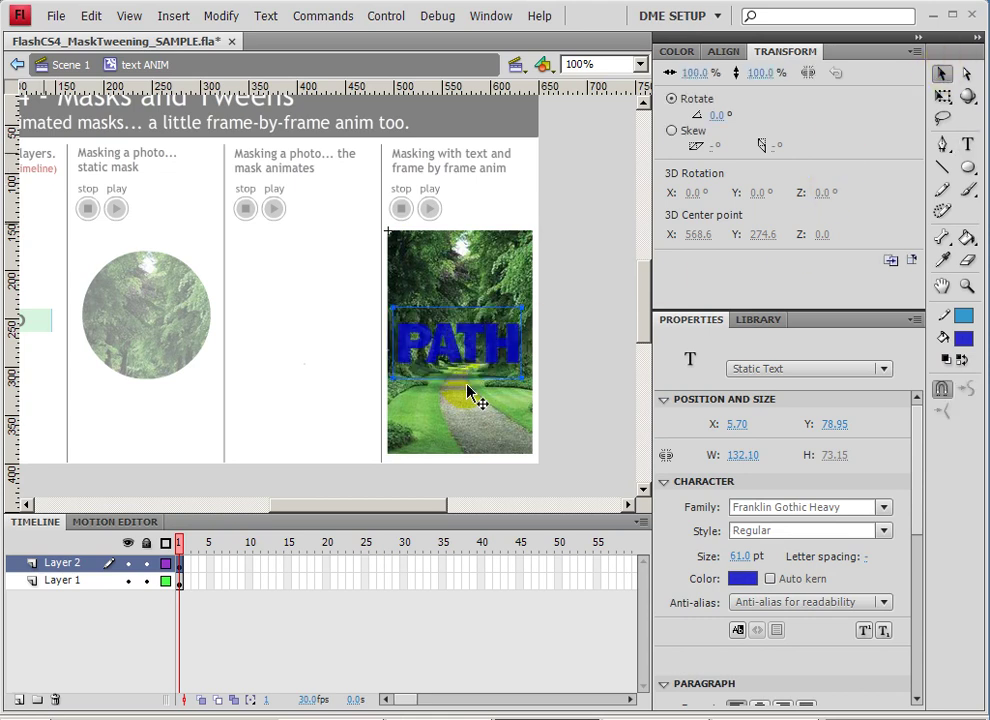
pyautogui.moveTo(736, 557); pyautogui.dragTo(752, 560)
pyautogui.moveTo(442, 358); pyautogui.dragTo(425, 338)
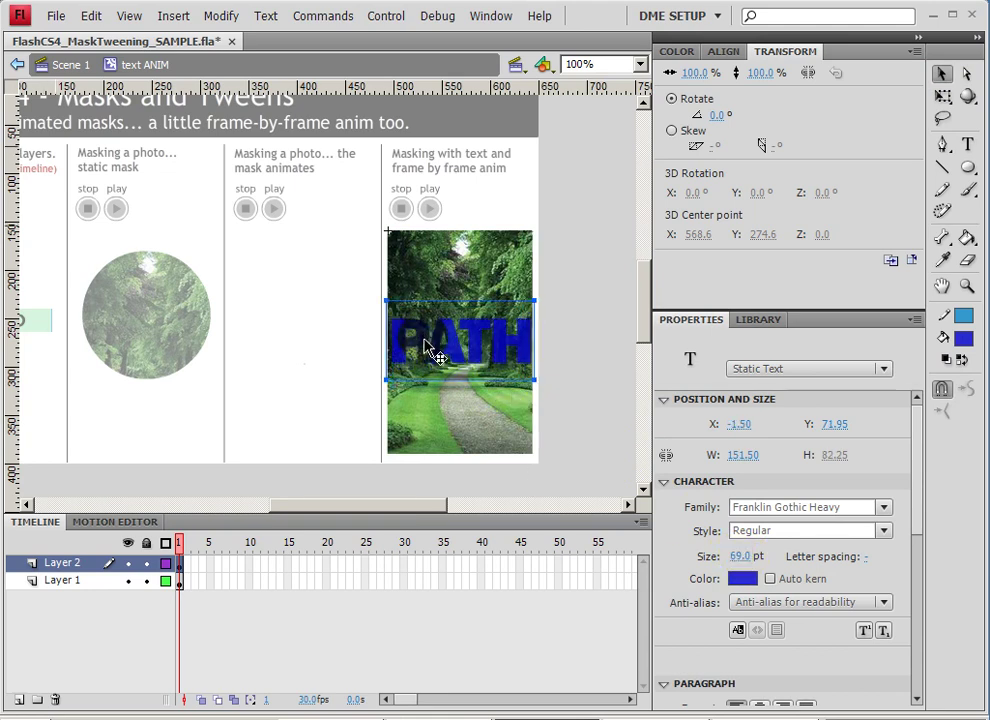
pyautogui.click(743, 578)
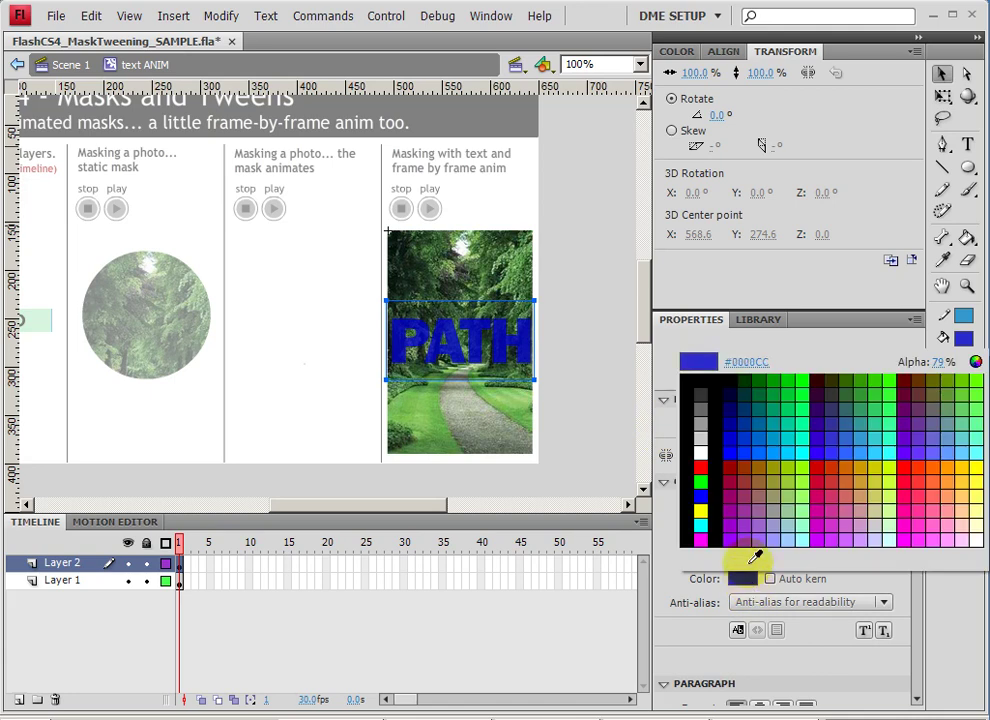
pyautogui.click(702, 450)
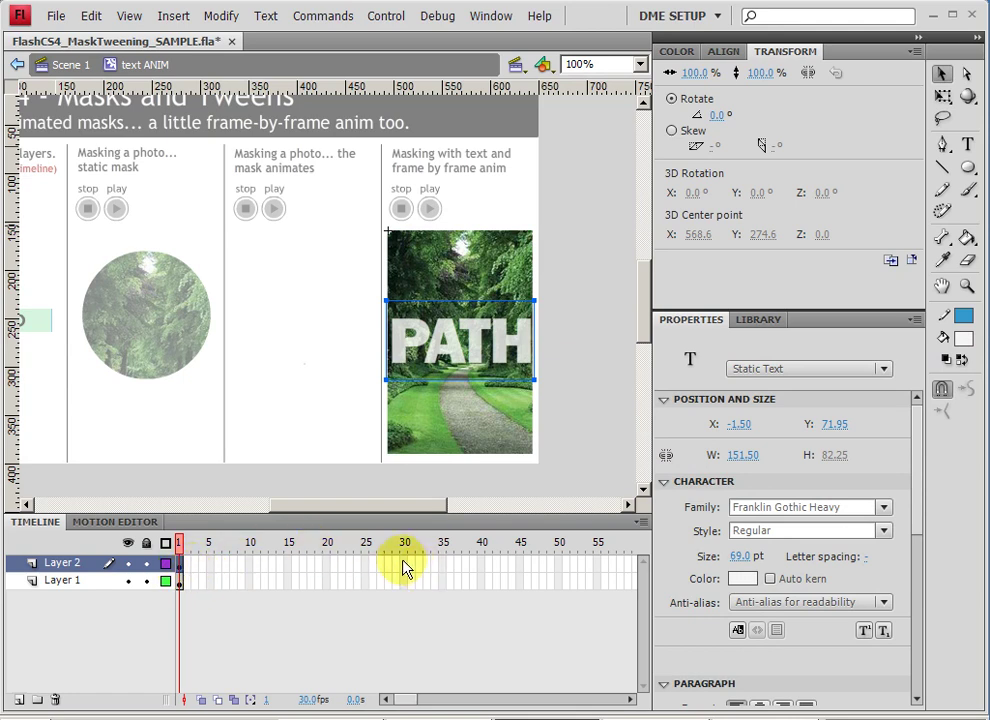
# Step: Extend both layers to frame 30 and add a keyframe at frame 30 on Layer 2
pyautogui.moveTo(404, 568); pyautogui.dragTo(405, 588)
pyautogui.rightClick(405, 590)
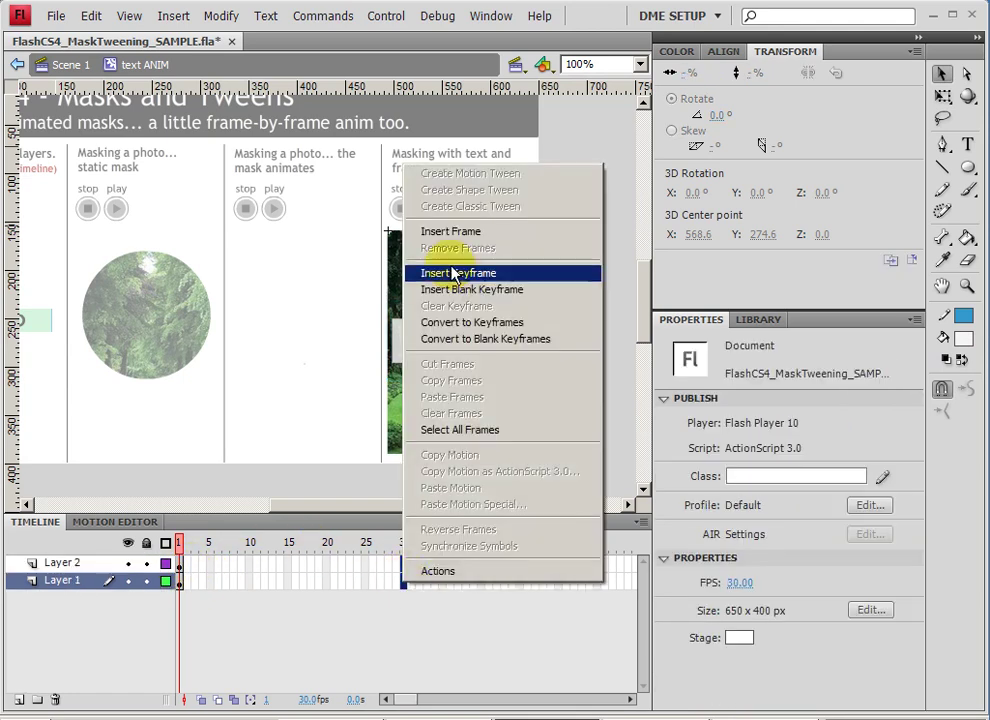
pyautogui.click(450, 228)
pyautogui.click(404, 565)
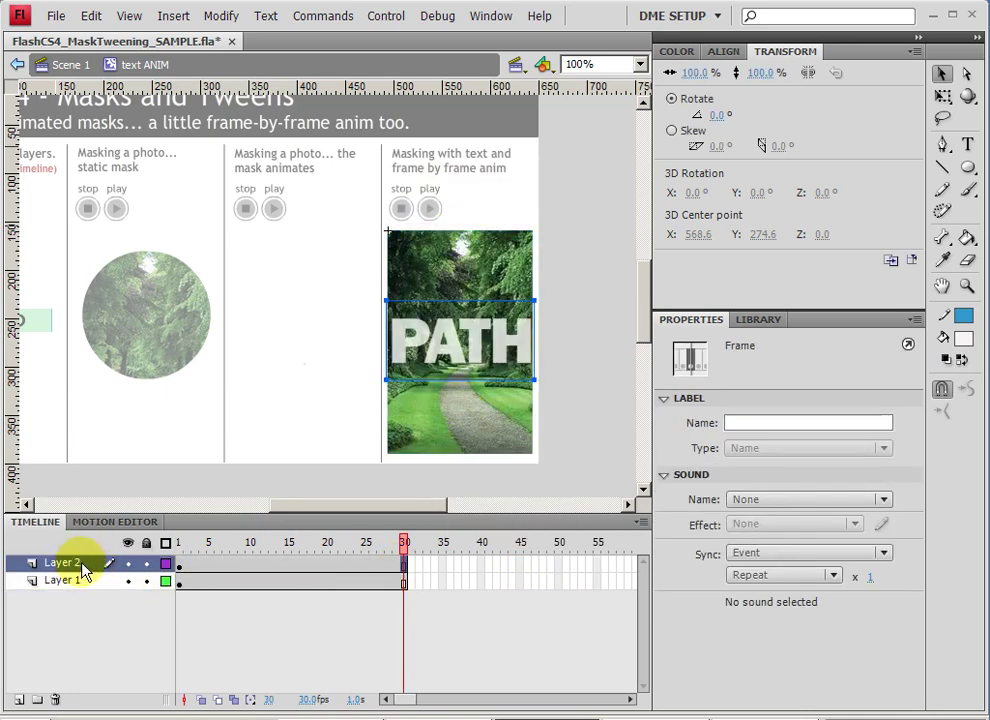
pyautogui.rightClick(405, 570)
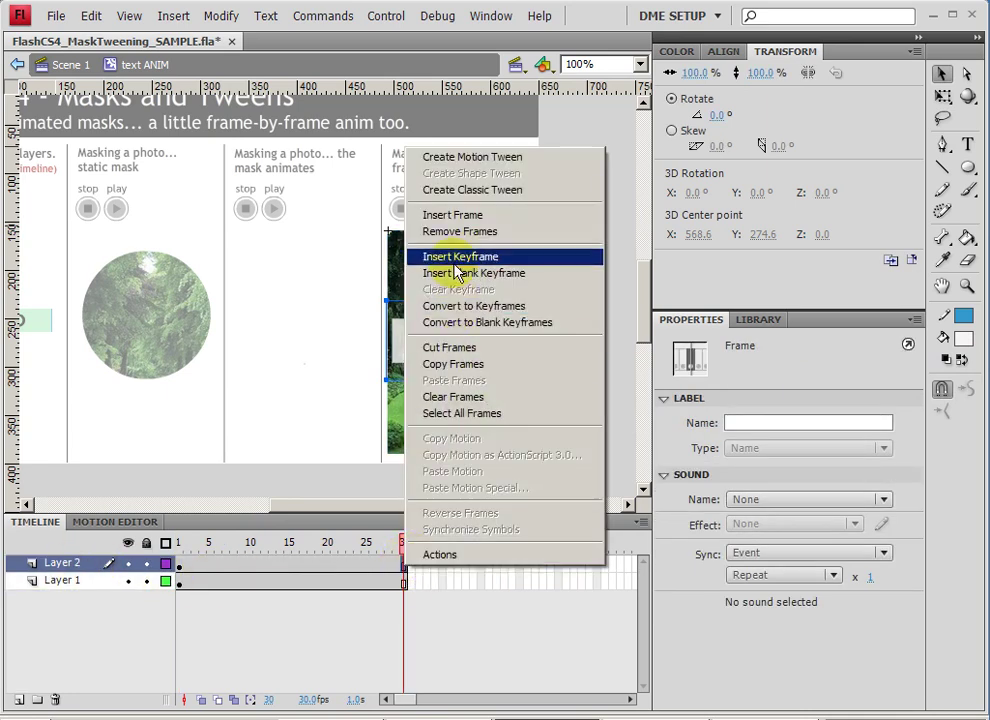
pyautogui.click(455, 257)
# Step: Break the PATH text apart into shapes
pyautogui.click(484, 351)
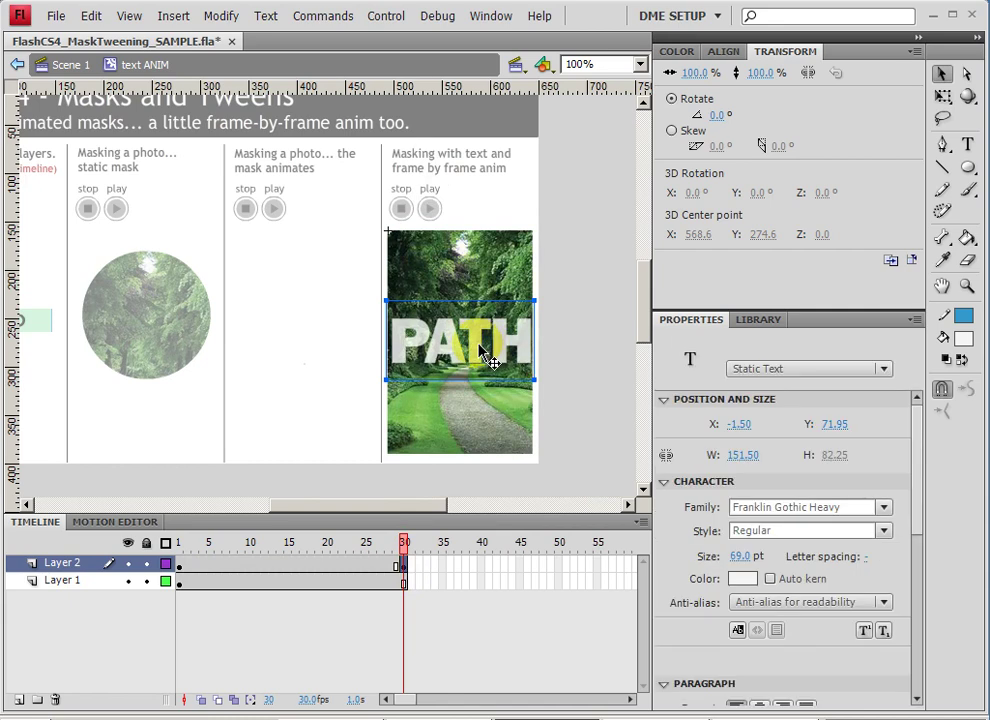
pyautogui.hotkey('ctrl', 'b')
pyautogui.hotkey('ctrl', 'b')
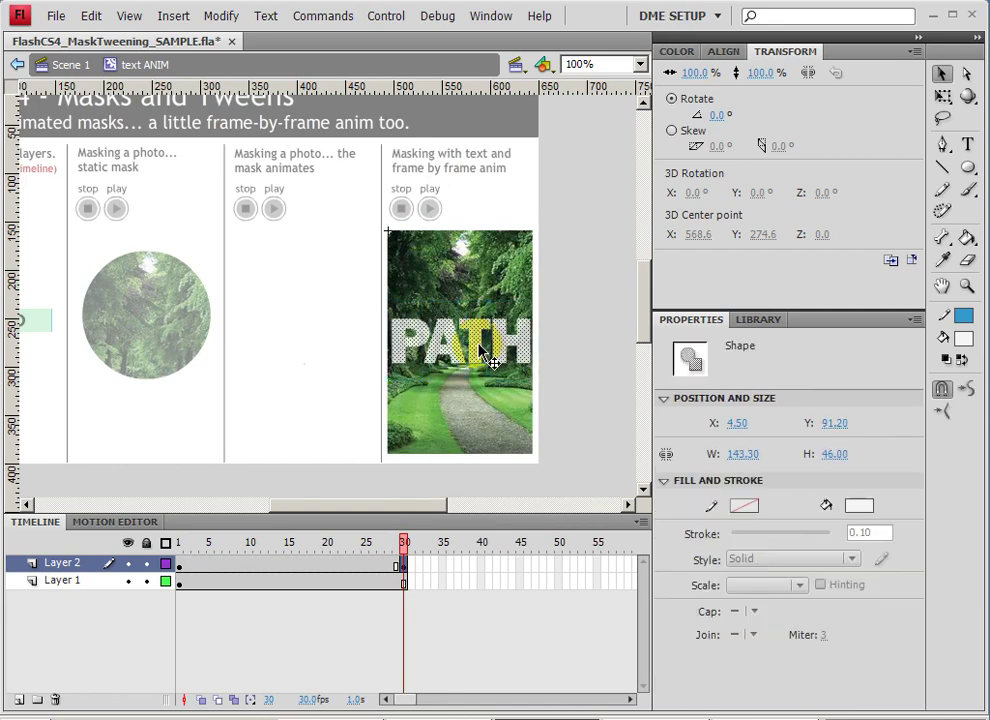
pyautogui.click(236, 568)
pyautogui.click(453, 378)
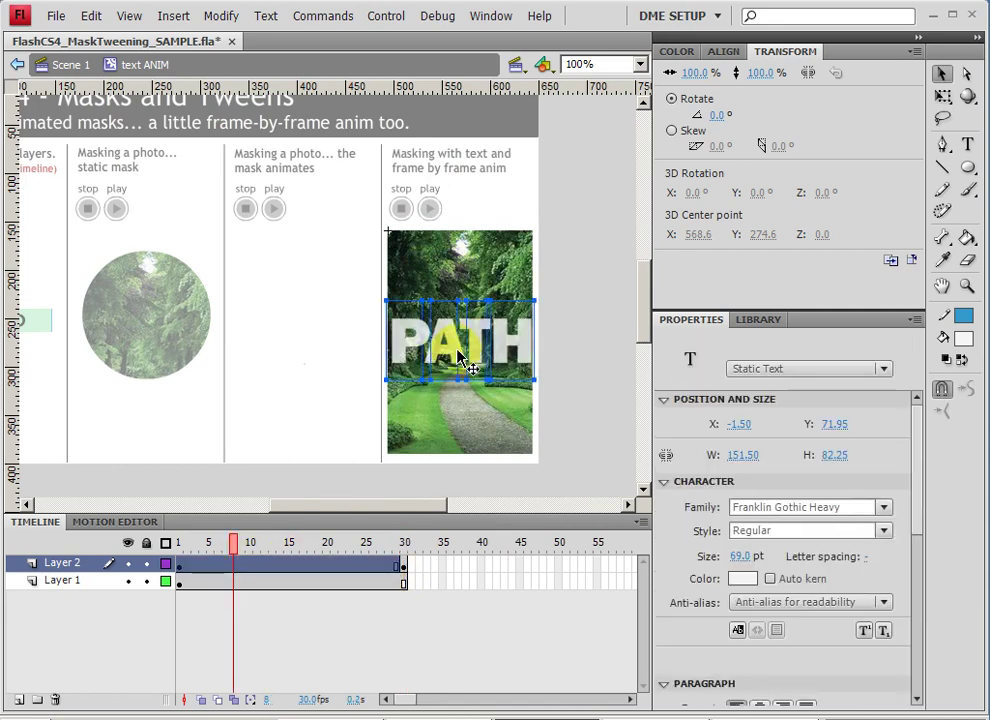
pyautogui.hotkey('ctrl', 'b')
pyautogui.hotkey('ctrl', 'b')
pyautogui.moveTo(314, 547)
pyautogui.mouseDown()
pyautogui.moveTo(402, 543)
pyautogui.moveTo(168, 548)
pyautogui.moveTo(327, 549)
pyautogui.mouseUp()
# Step: Add keyframes at frames 20 and 10 on Layer 2
pyautogui.click(331, 566)
pyautogui.rightClick(329, 567)
pyautogui.click(390, 250)
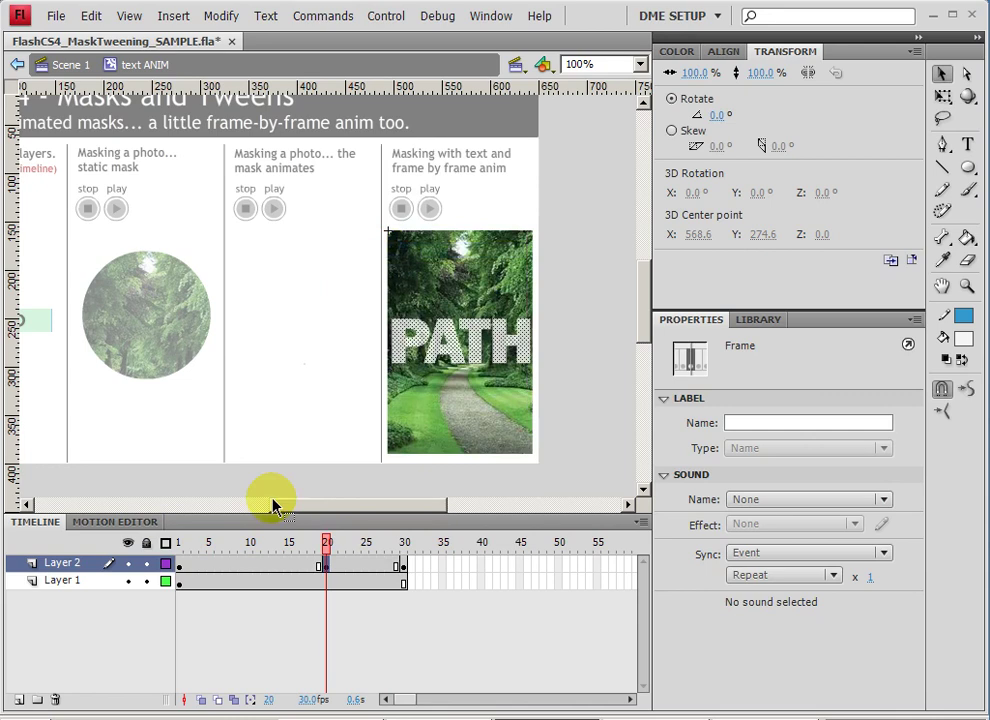
pyautogui.click(250, 567)
pyautogui.rightClick(250, 567)
pyautogui.click(318, 253)
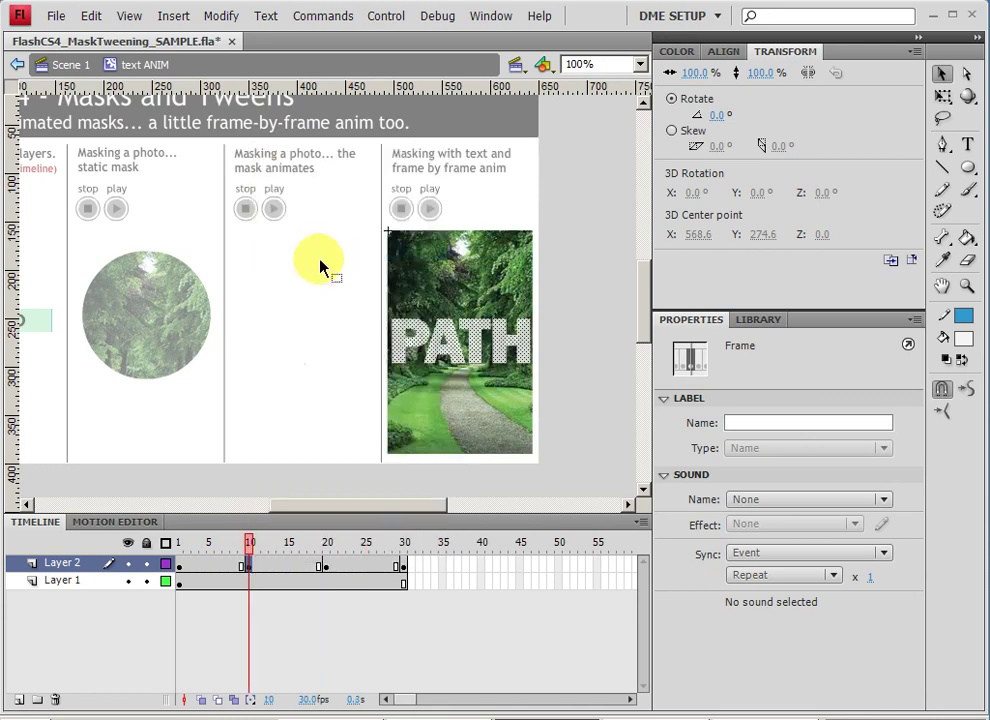
# Step: Check the lettering at frames 1, 10, 20 and 30
pyautogui.click(210, 545)
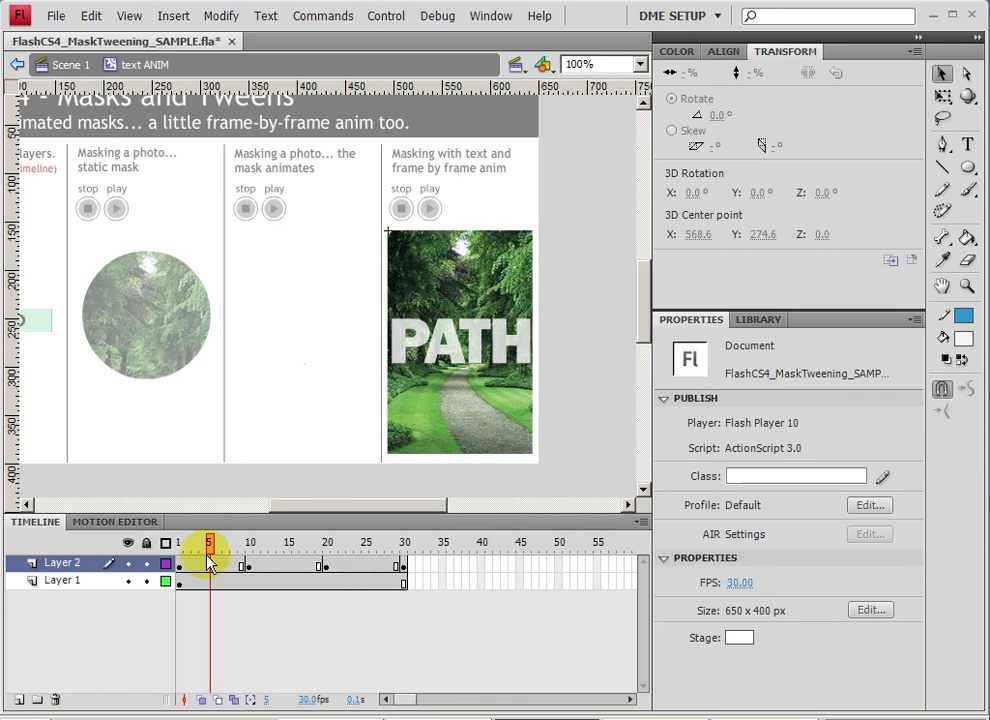
pyautogui.click(182, 567)
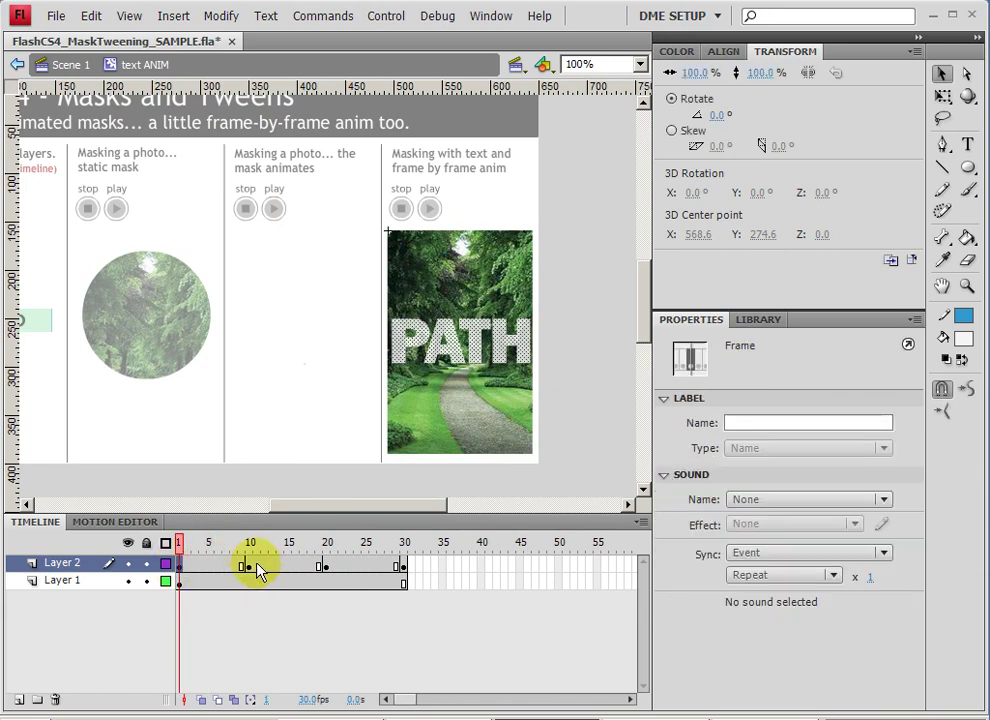
pyautogui.click(250, 567)
pyautogui.click(326, 567)
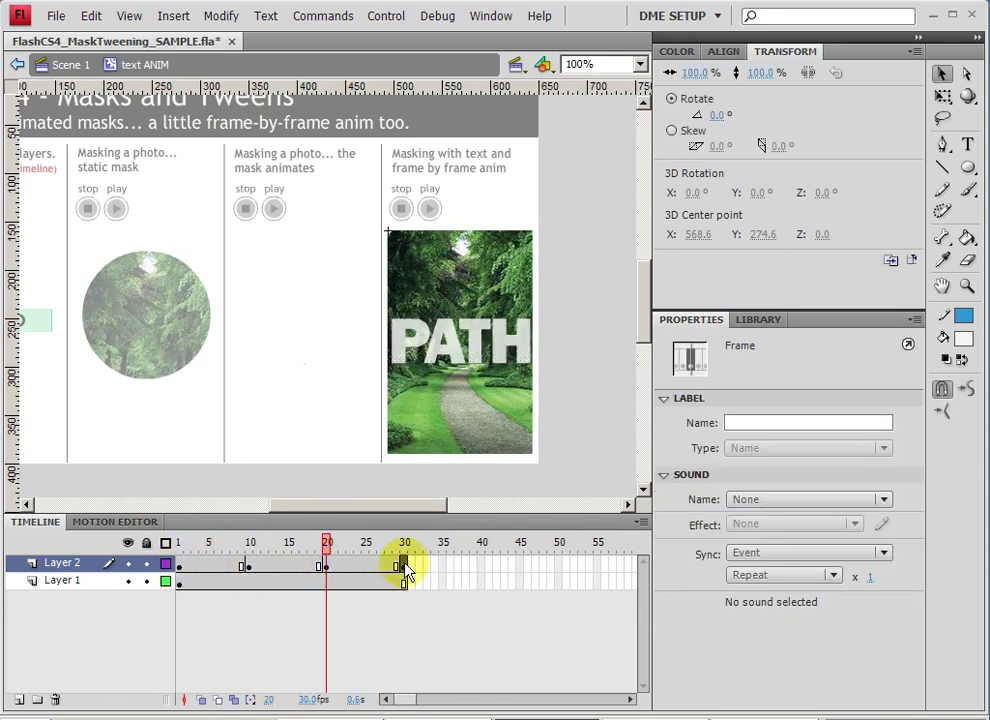
pyautogui.click(404, 567)
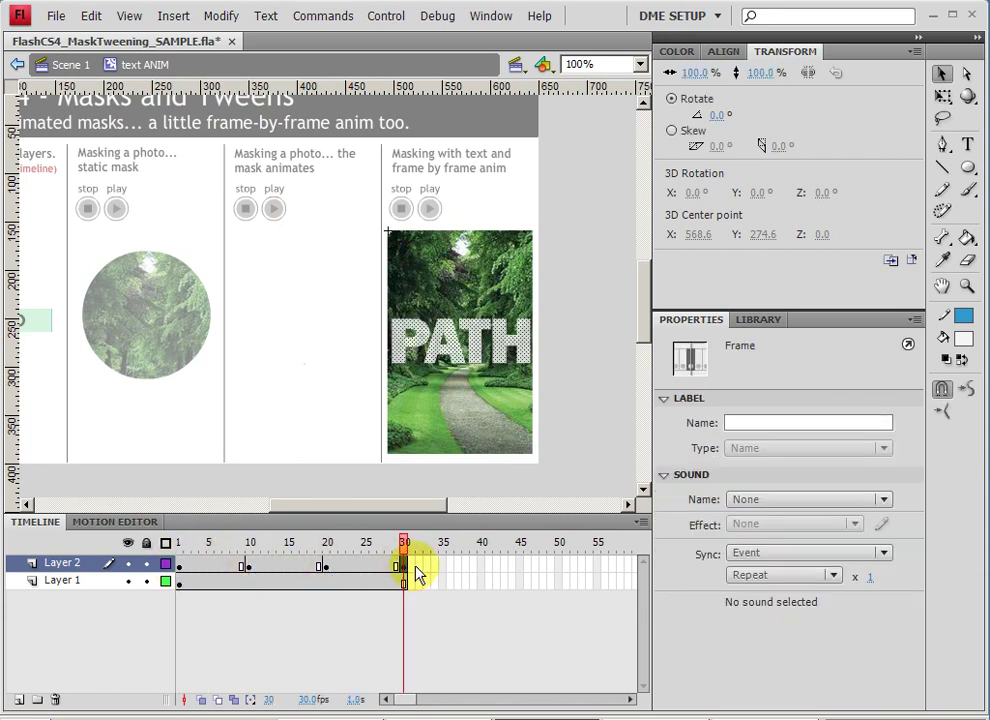
# Step: Extend the photo layer out to frame 40
pyautogui.moveTo(481, 569); pyautogui.dragTo(481, 585)
pyautogui.click(481, 585)
pyautogui.rightClick(481, 585)
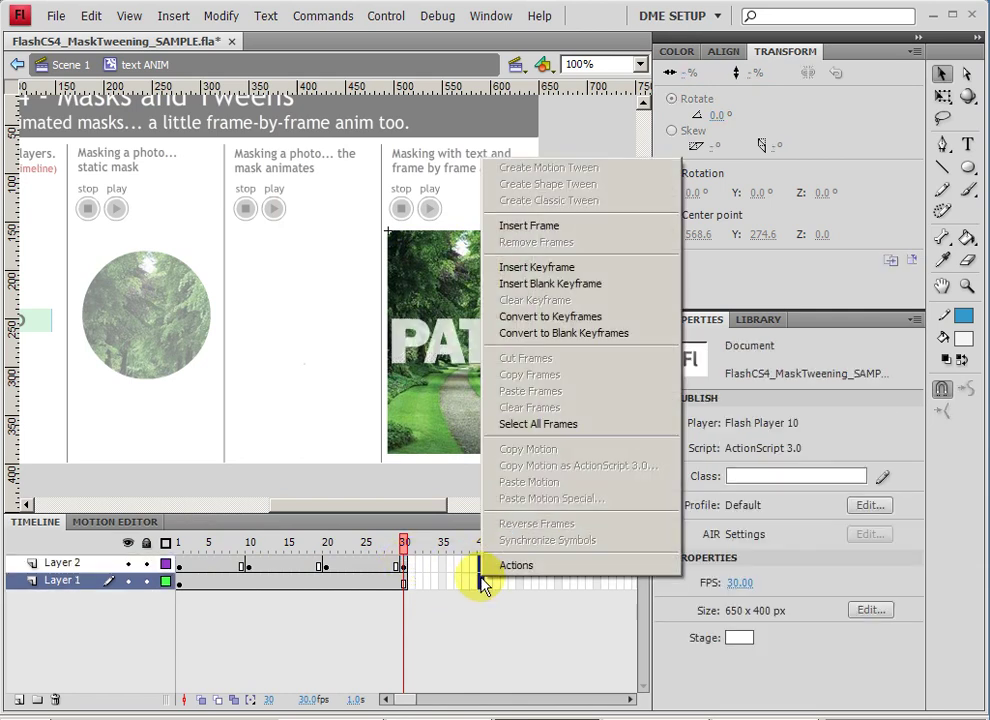
pyautogui.click(537, 232)
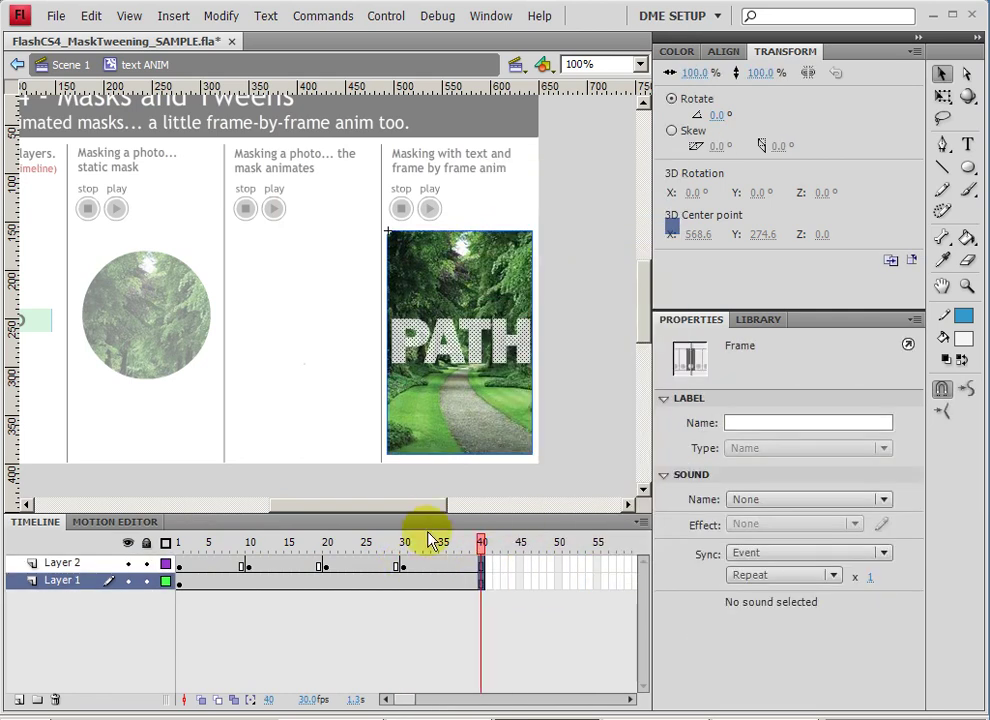
pyautogui.moveTo(420, 546); pyautogui.dragTo(210, 550)
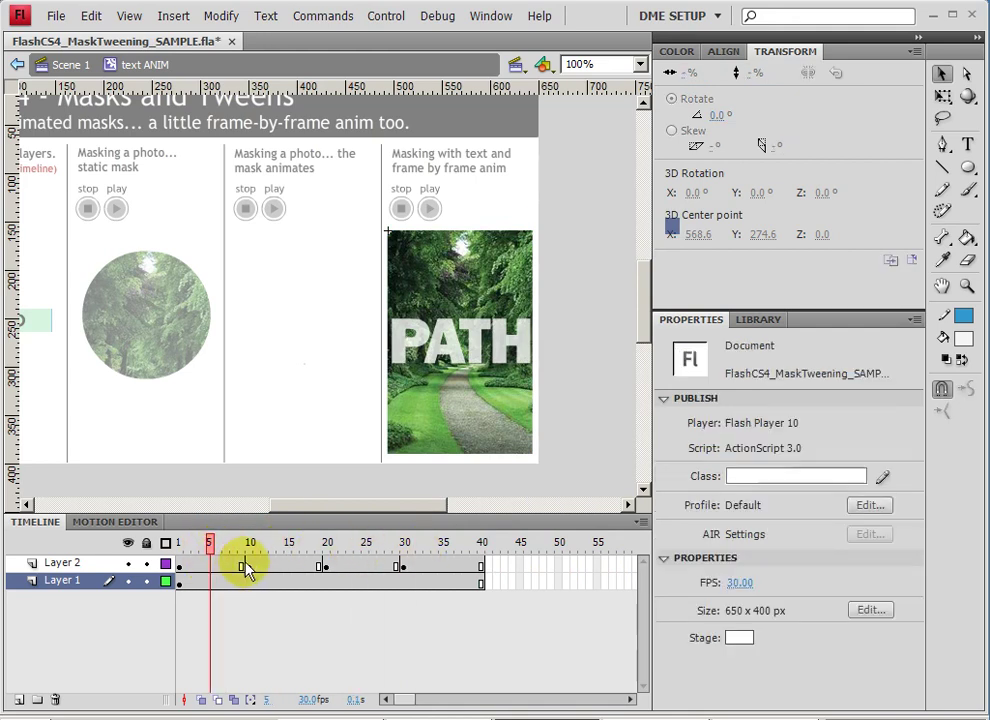
# Step: Shift Layer 2's keyframes from frames 10, 20, 30 to 11, 21, 31
pyautogui.click(243, 569)
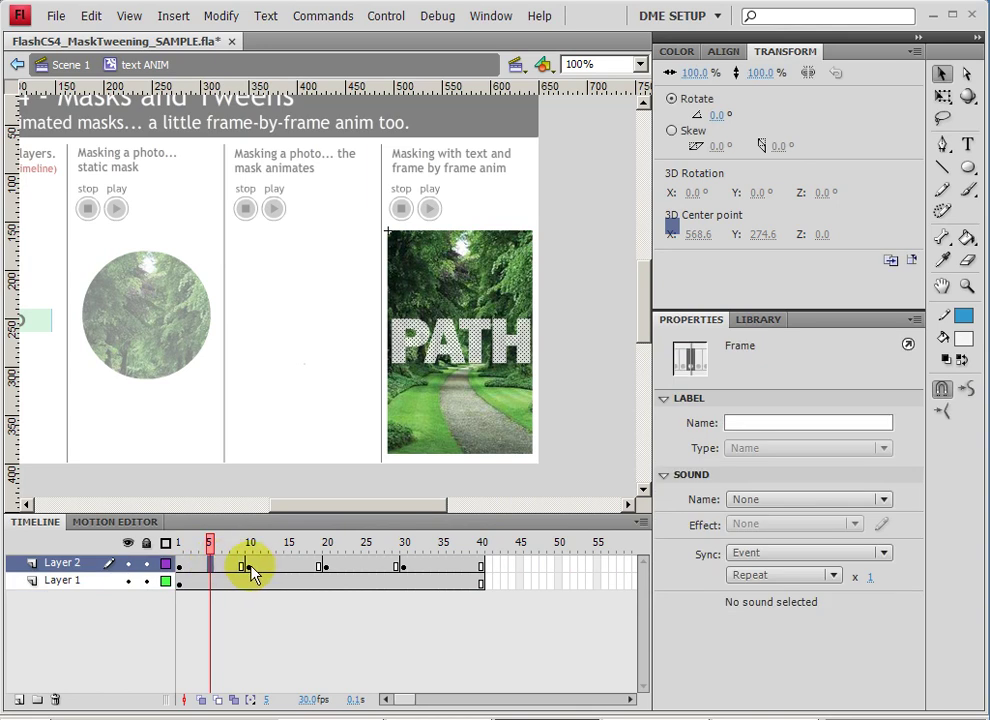
pyautogui.click(251, 572)
pyautogui.moveTo(251, 570); pyautogui.dragTo(257, 570)
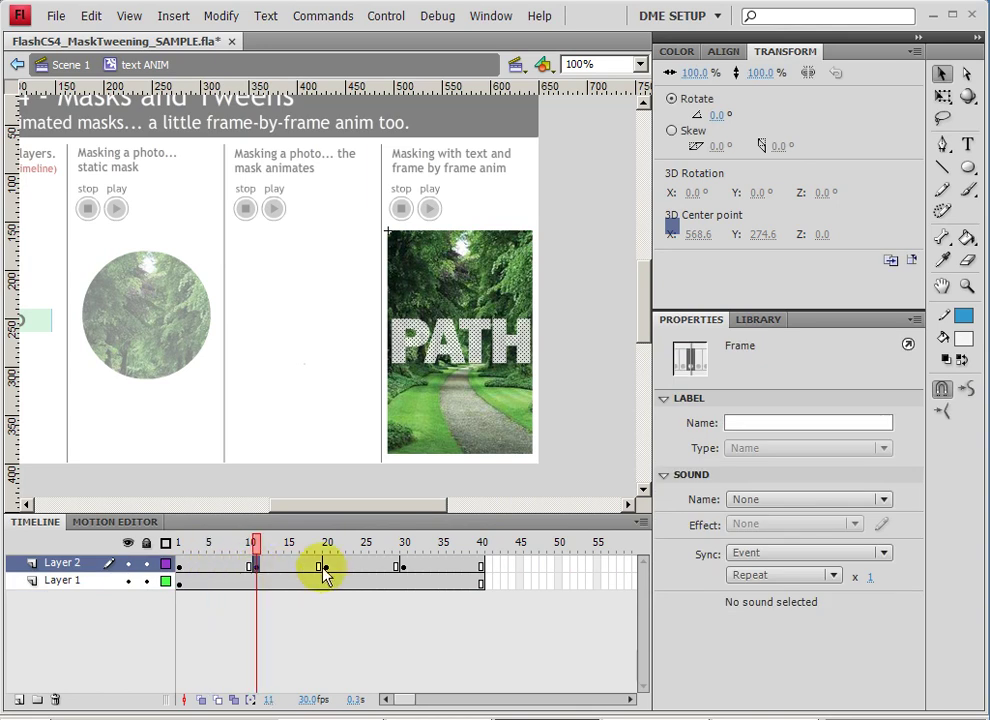
pyautogui.click(326, 570)
pyautogui.moveTo(328, 570); pyautogui.dragTo(334, 570)
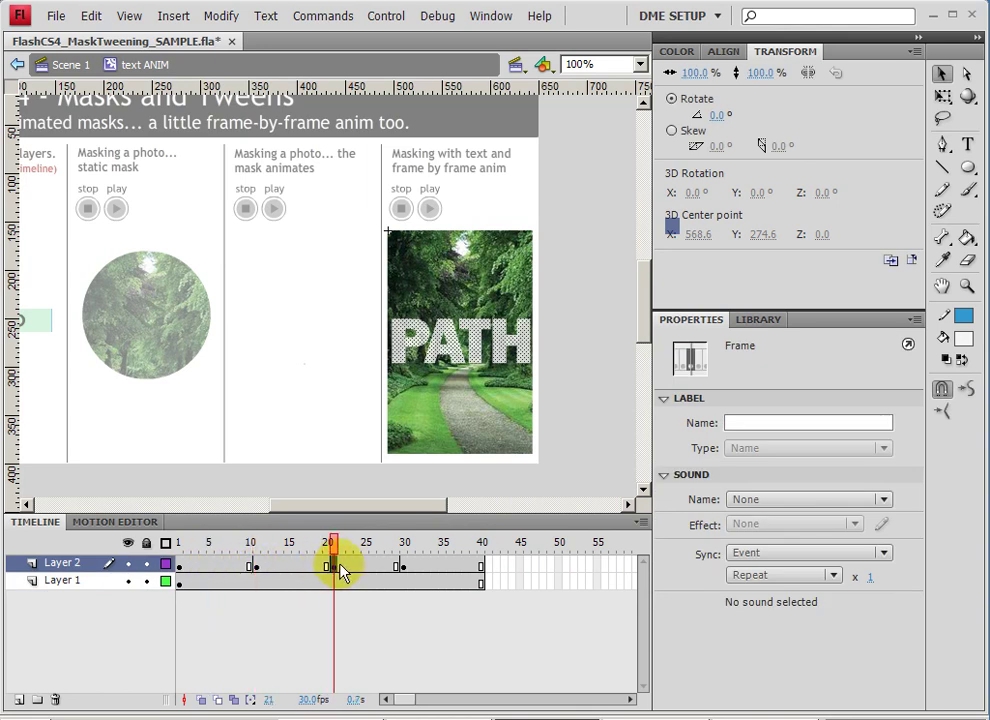
pyautogui.click(404, 570)
pyautogui.moveTo(404, 570); pyautogui.dragTo(411, 570)
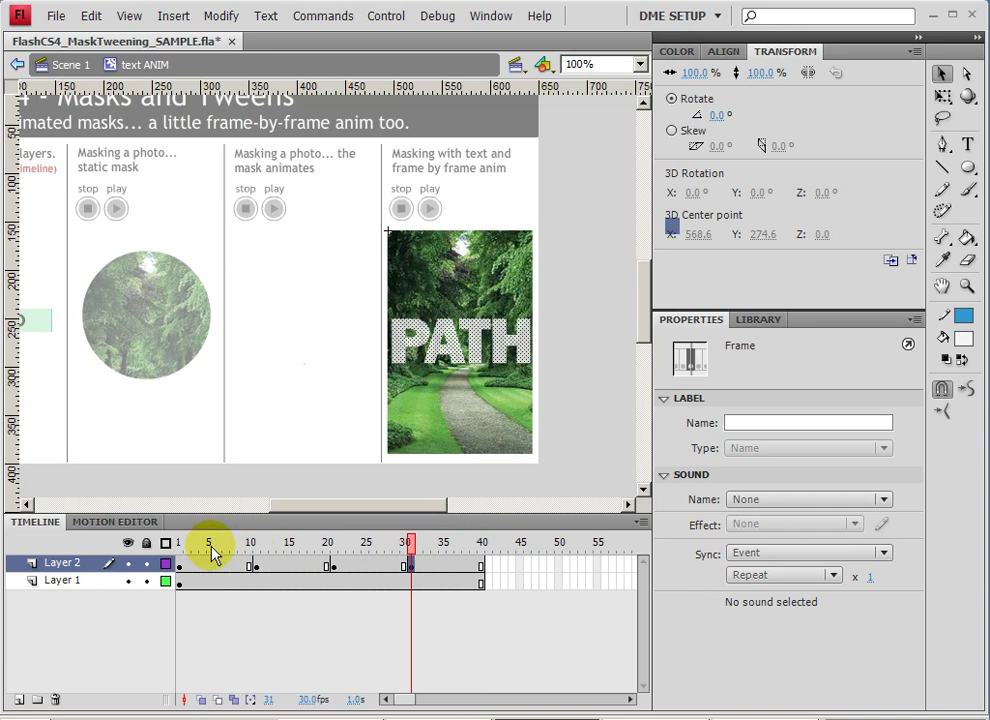
pyautogui.moveTo(181, 545); pyautogui.dragTo(490, 572)
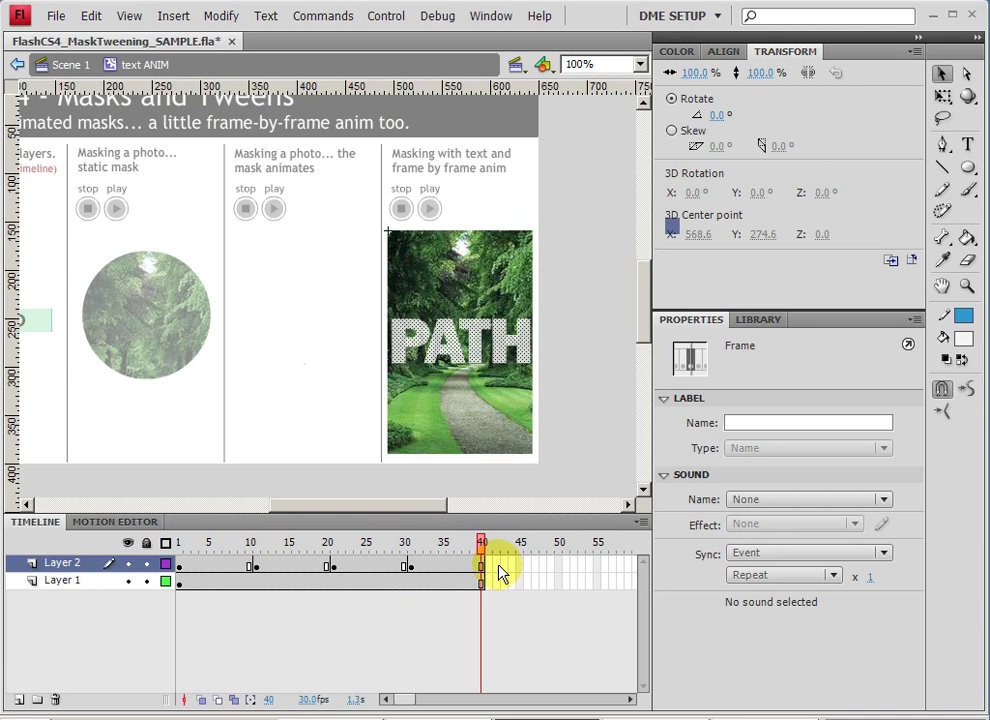
# Step: Extend the text layer to frame 40 and scrub back through the animation
pyautogui.rightClick(488, 580)
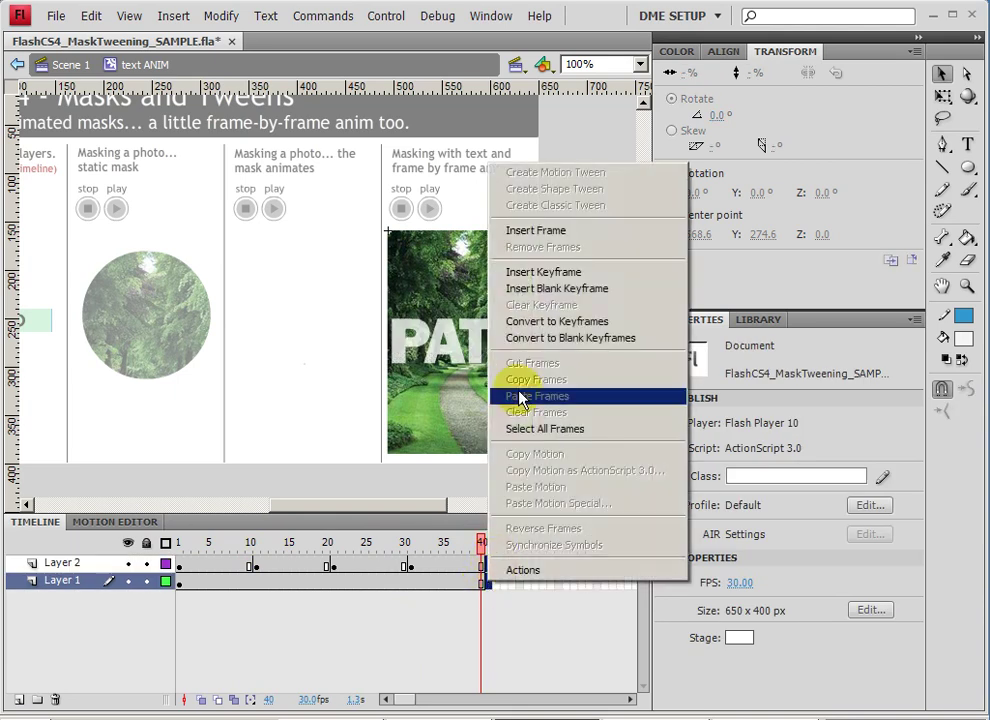
pyautogui.click(535, 230)
pyautogui.click(285, 546)
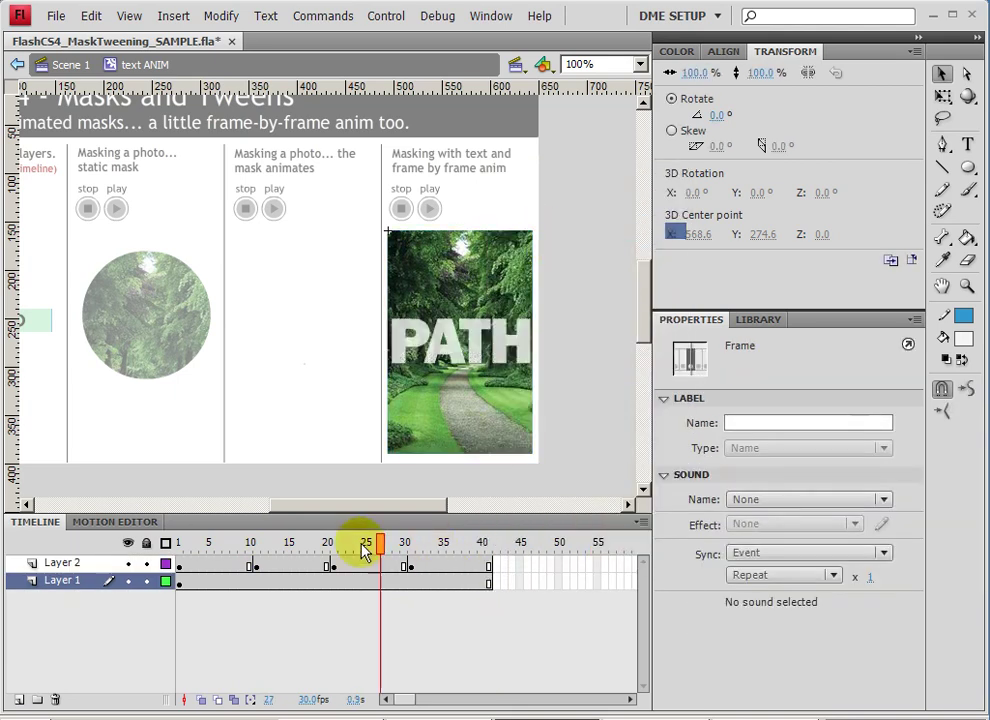
pyautogui.moveTo(283, 553); pyautogui.dragTo(207, 570)
# Step: In the first section, delete the letters A and T so only P shows
pyautogui.click(430, 397)
pyautogui.click(437, 350)
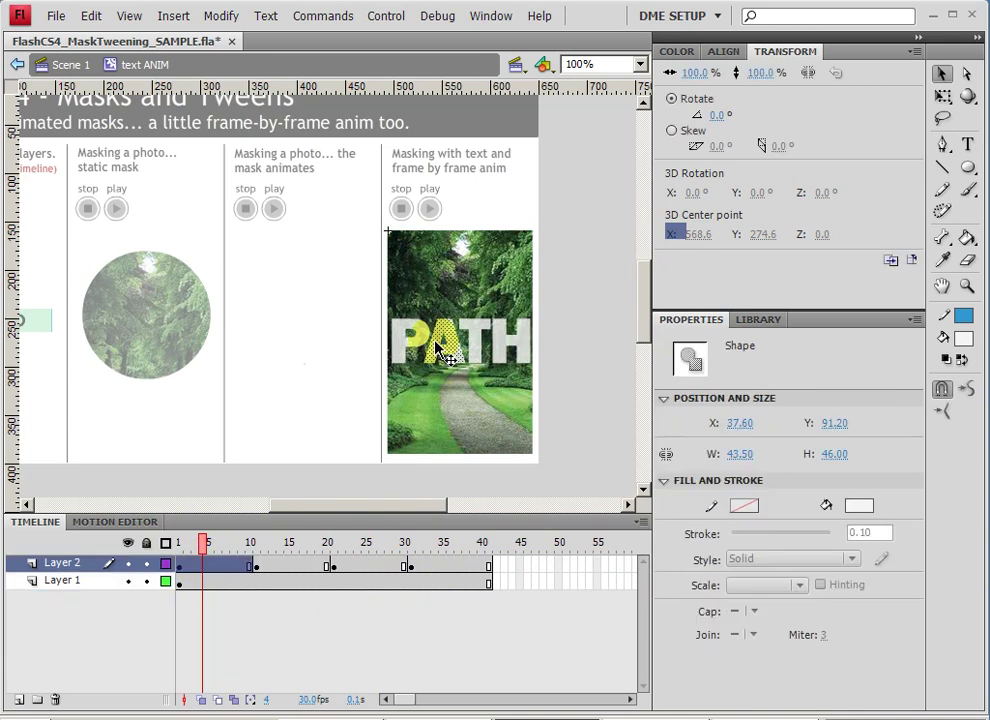
pyautogui.press('Delete')
pyautogui.click(470, 340)
pyautogui.press('Delete')
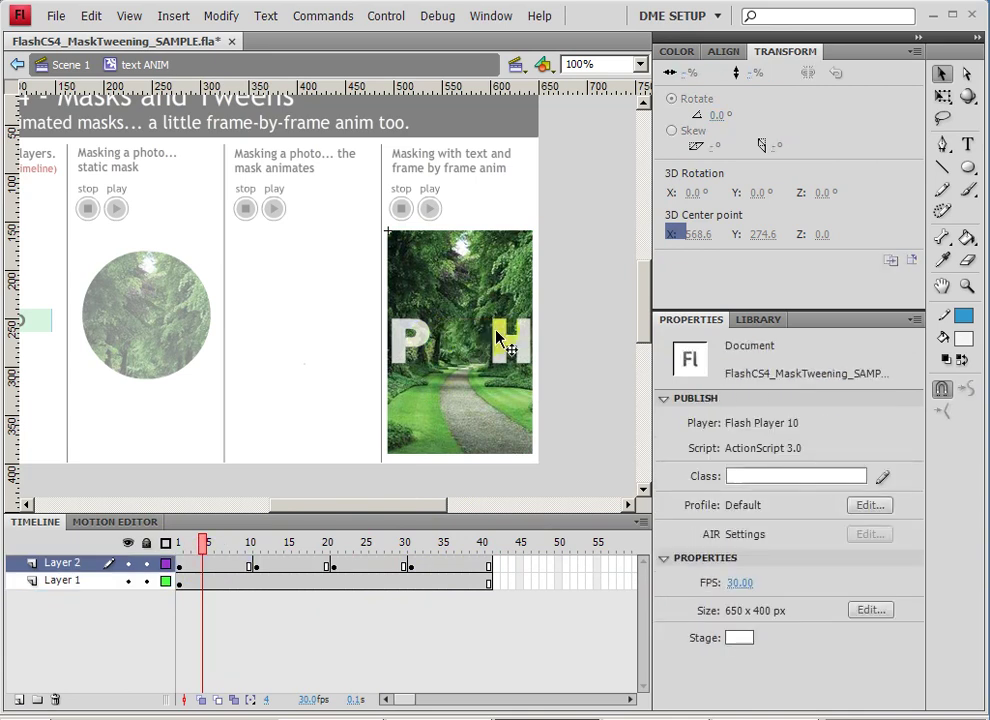
# Step: In the second section at frame 15, delete H and T to leave PA
pyautogui.click(287, 566)
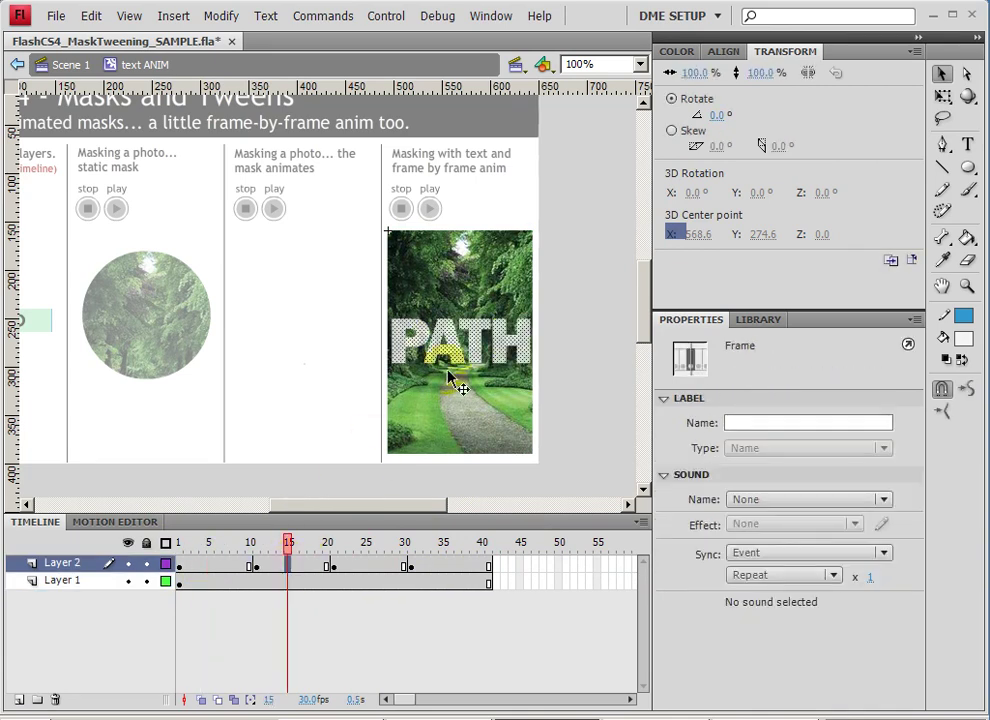
pyautogui.click(520, 355)
pyautogui.click(548, 352)
pyautogui.click(530, 348)
pyautogui.press('Delete')
pyautogui.click(481, 335)
pyautogui.press('Delete')
# Step: In the third section at frame 27, delete H to leave PAT
pyautogui.click(383, 566)
pyautogui.click(576, 364)
pyautogui.click(512, 352)
pyautogui.press('Delete')
# Step: Preview frames 7, 15, 25 and 37 to confirm P, PA, PAT and PATH
pyautogui.click(437, 541)
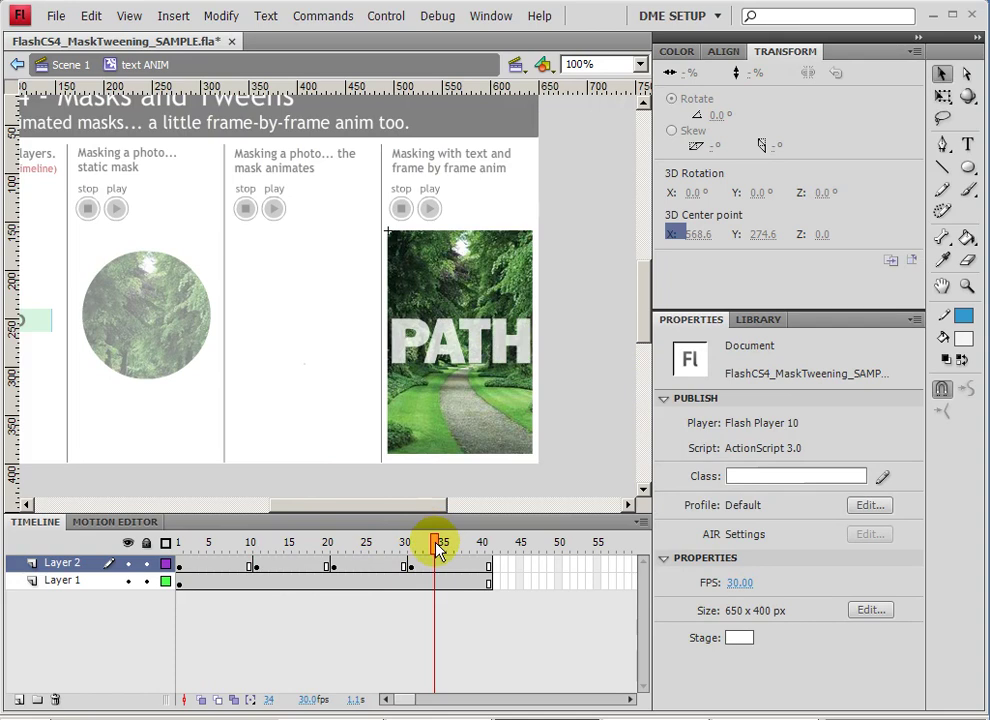
pyautogui.click(225, 548)
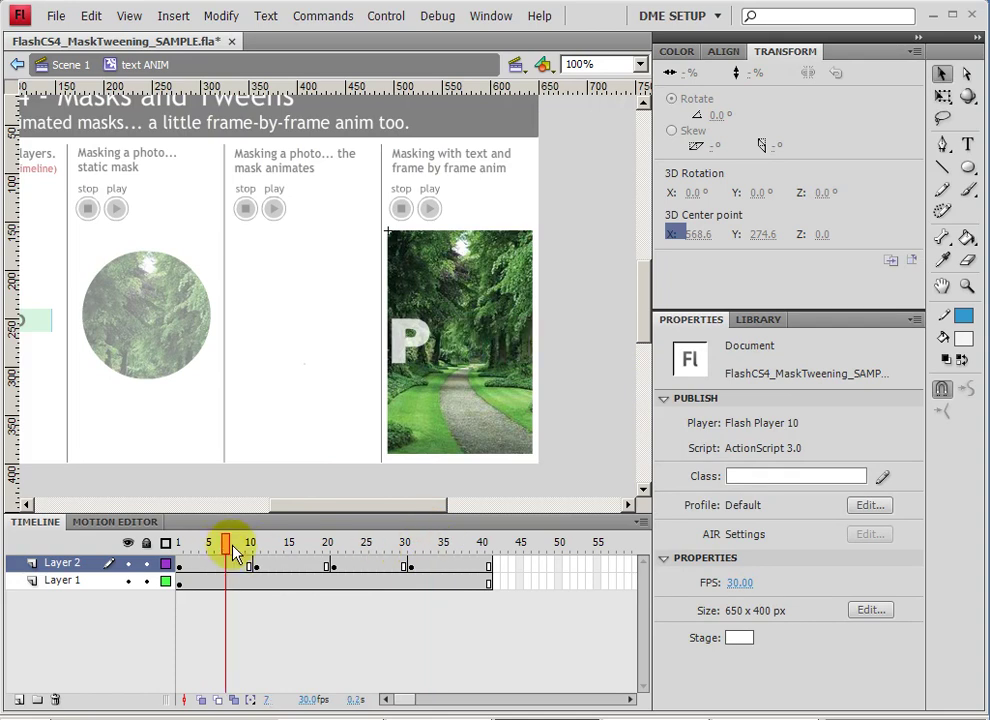
pyautogui.click(287, 545)
pyautogui.click(365, 545)
pyautogui.click(458, 548)
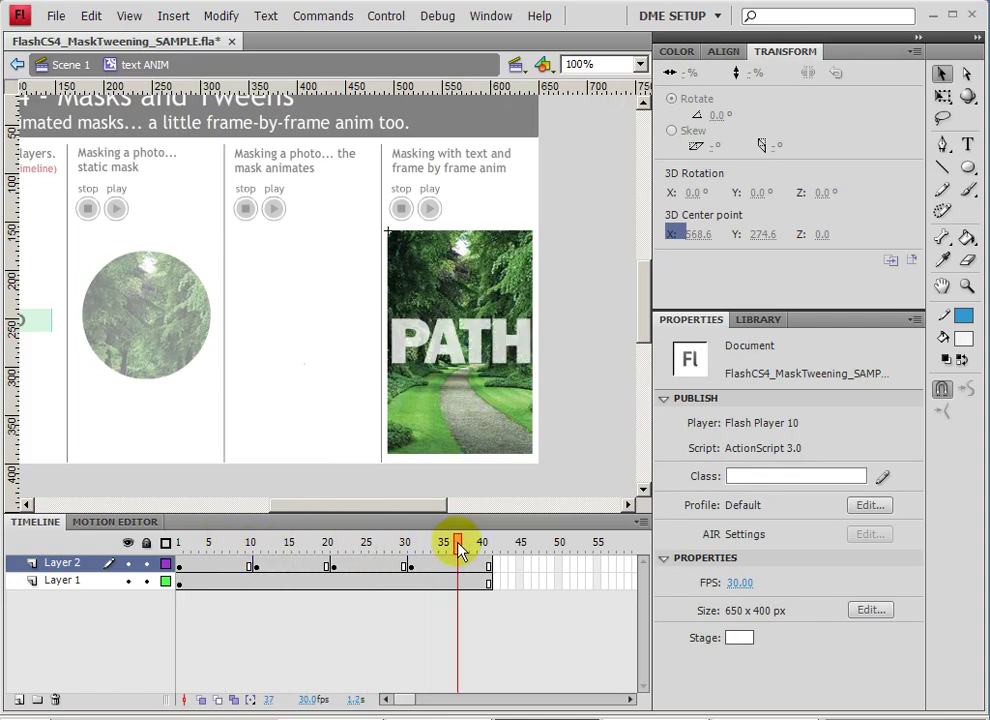
# Step: Set Layer 2 as a mask over the photo layer and scrub to preview it
pyautogui.rightClick(84, 568)
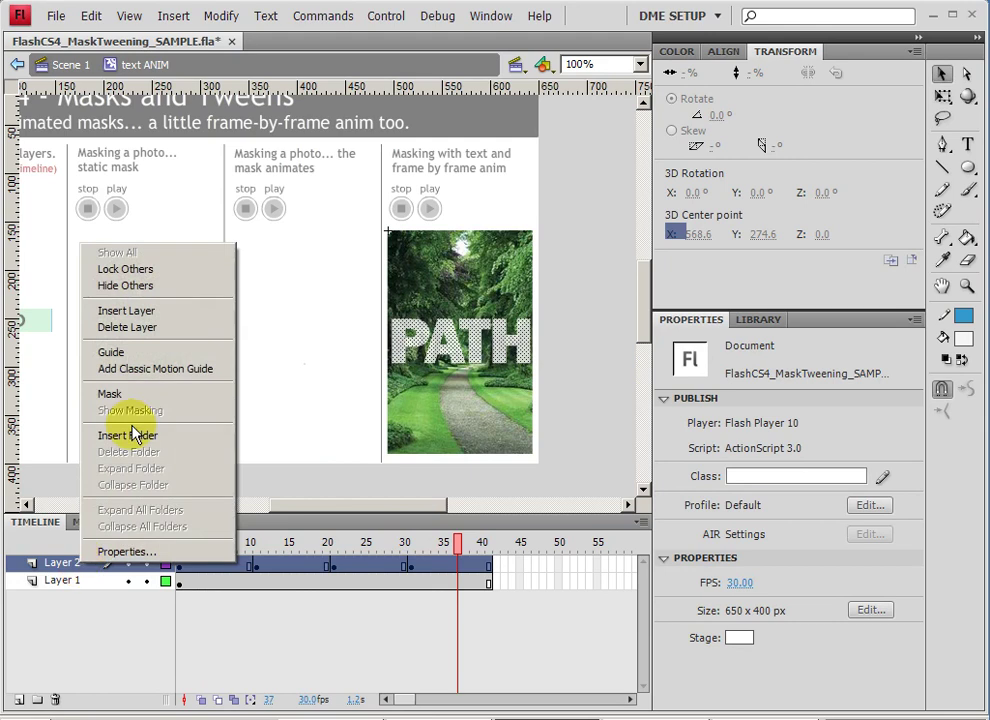
pyautogui.click(133, 395)
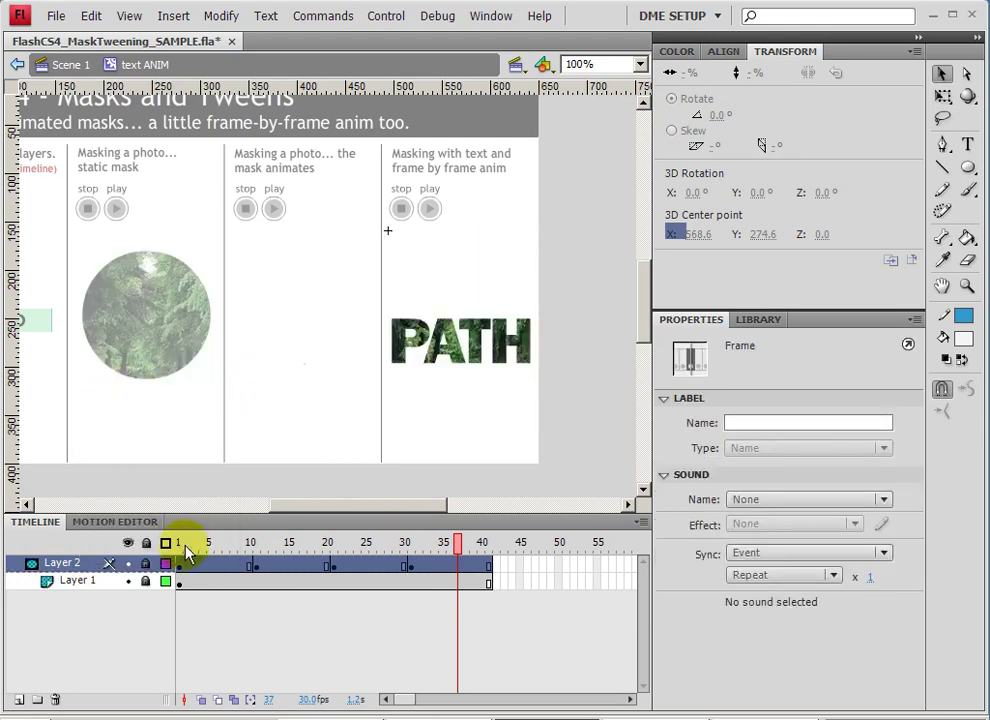
pyautogui.moveTo(182, 546); pyautogui.dragTo(505, 580)
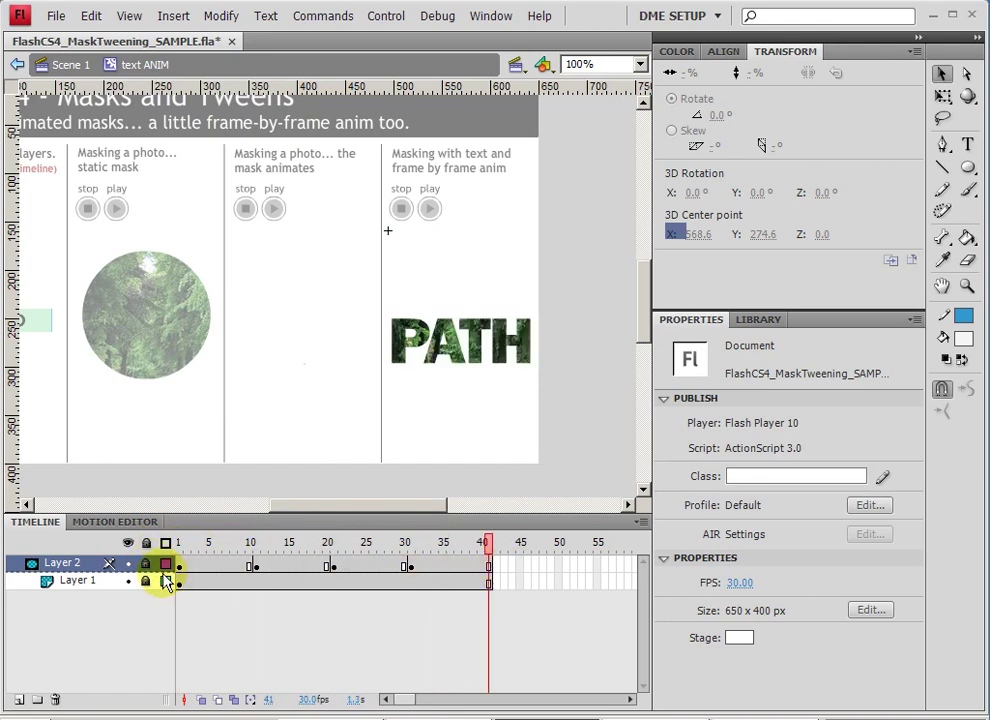
# Step: Return to Scene 1, deselect the PATH instance, and run Test Movie with Ctrl+Enter
pyautogui.click(84, 65)
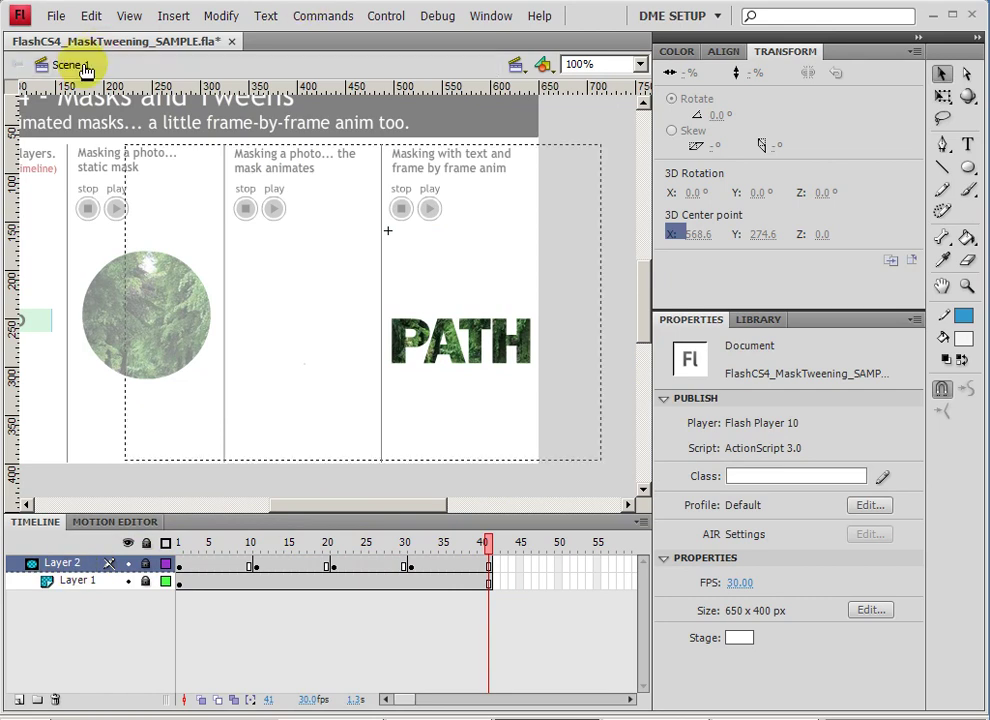
pyautogui.click(520, 258)
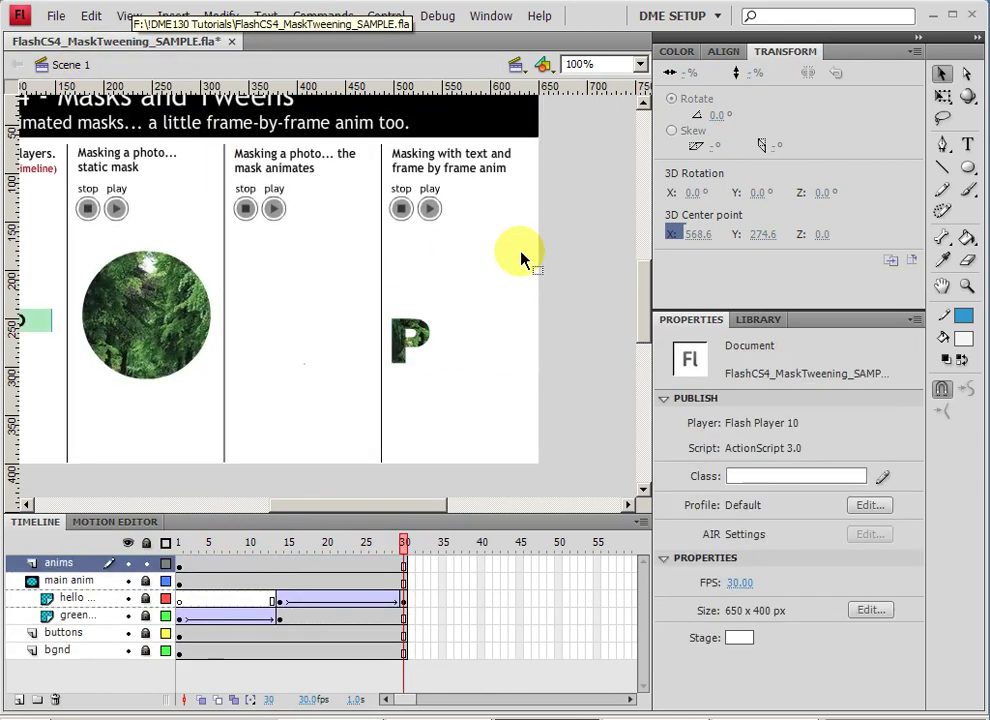
pyautogui.hotkey('ctrl', 'Return')
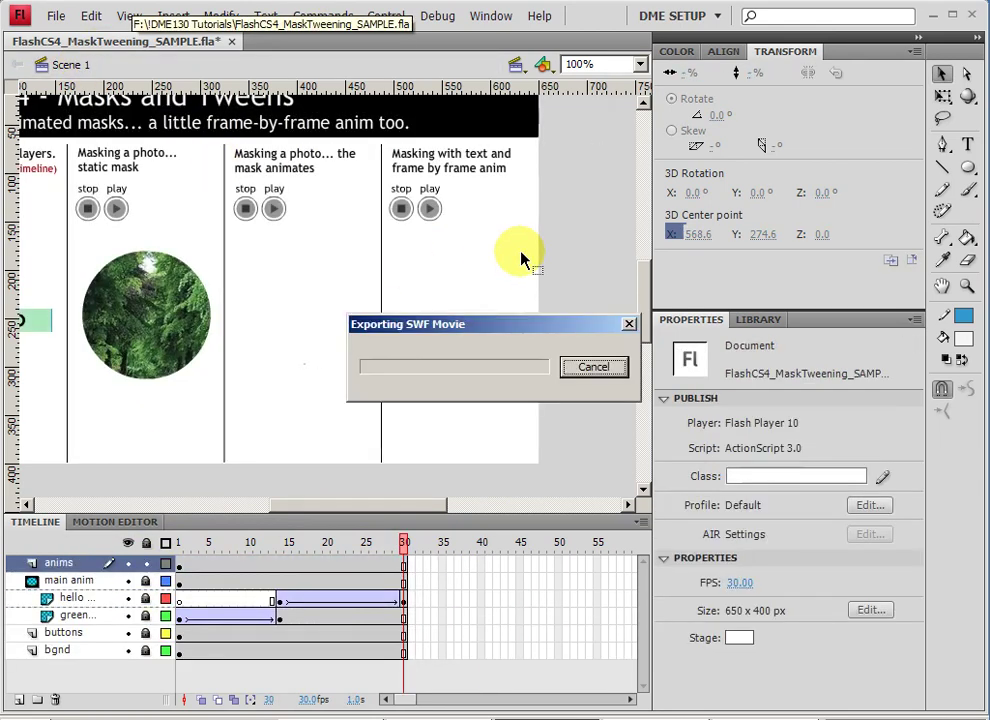